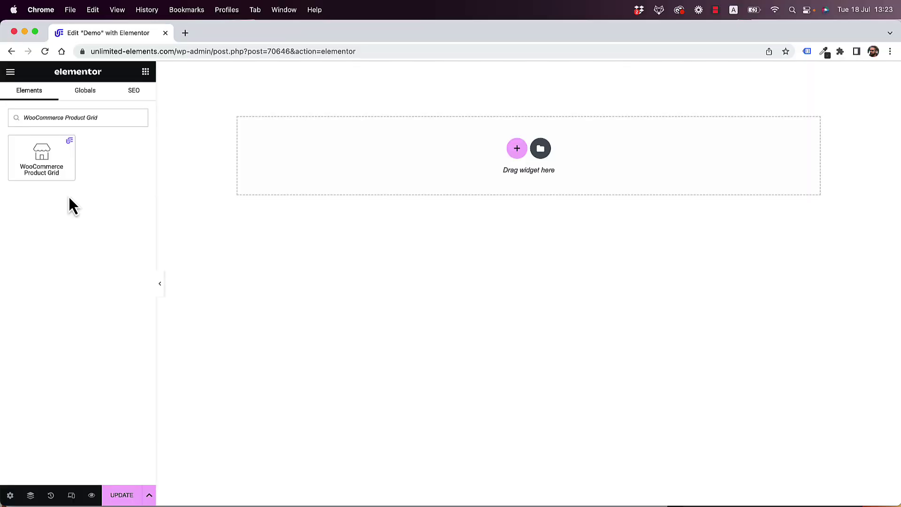
# Add the WooCommerce Product Grid widget to the empty page and open its Products Query settings
pyautogui.moveTo(43, 159); pyautogui.dragTo(413, 156)
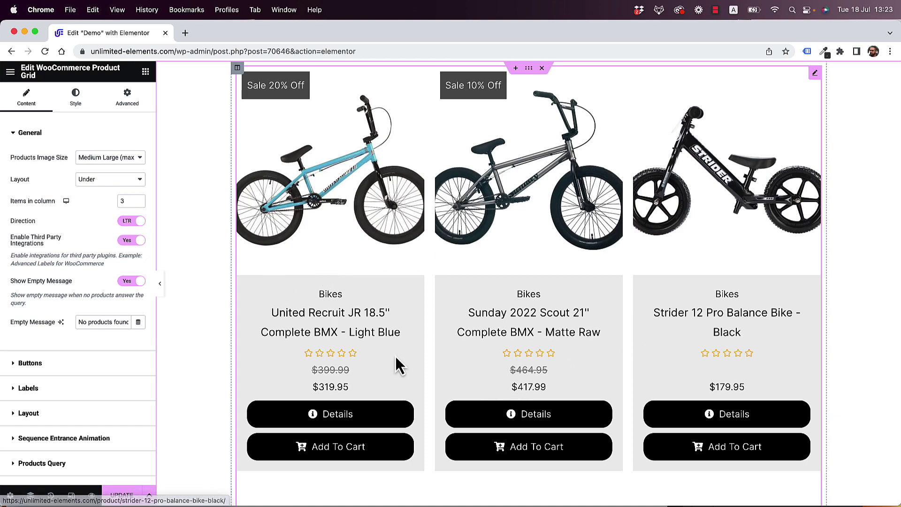
pyautogui.scroll(-15, 534, 133)
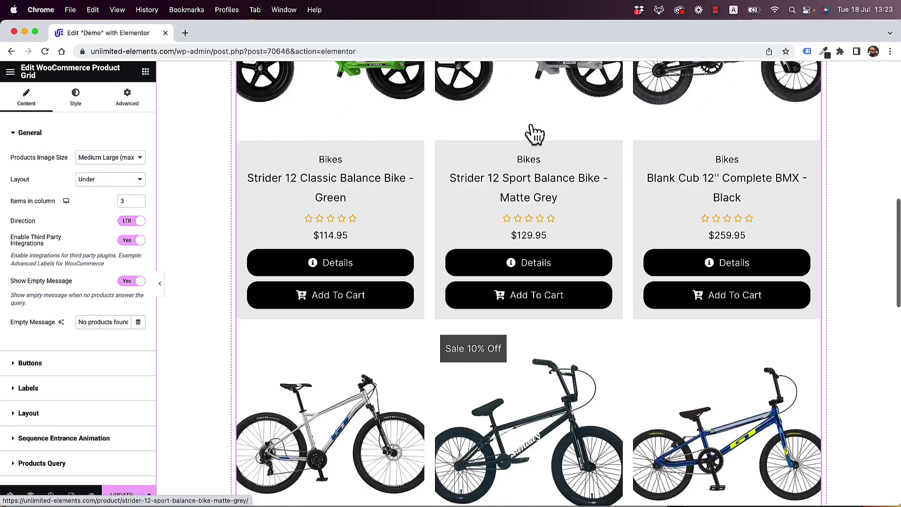
pyautogui.scroll(15, 534, 133)
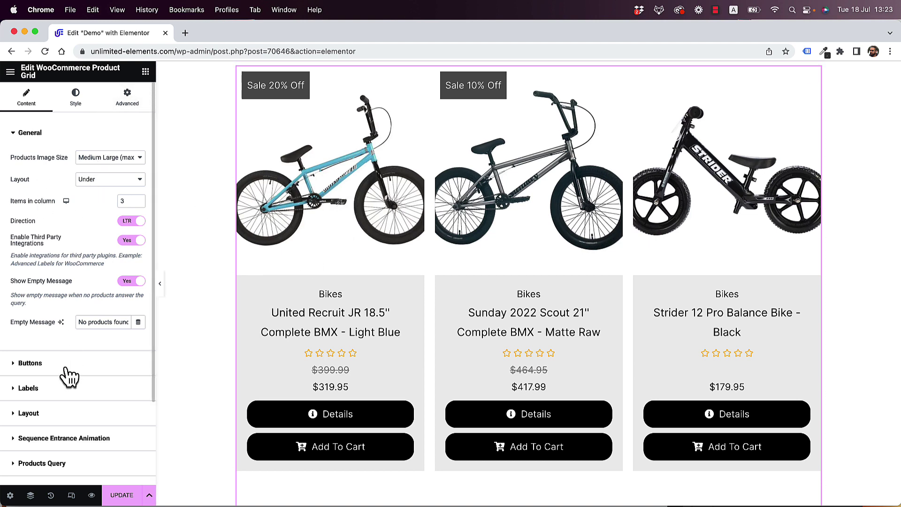
pyautogui.scroll(-4, 69, 375)
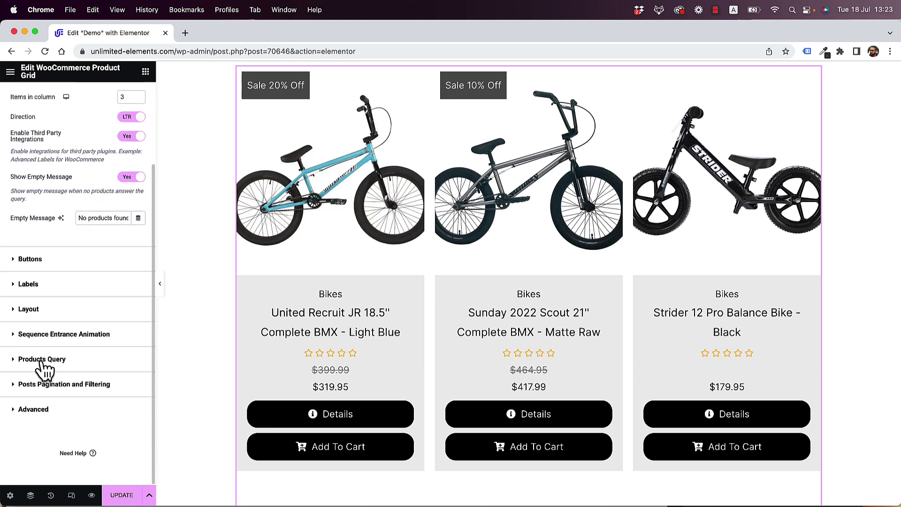
pyautogui.click(51, 359)
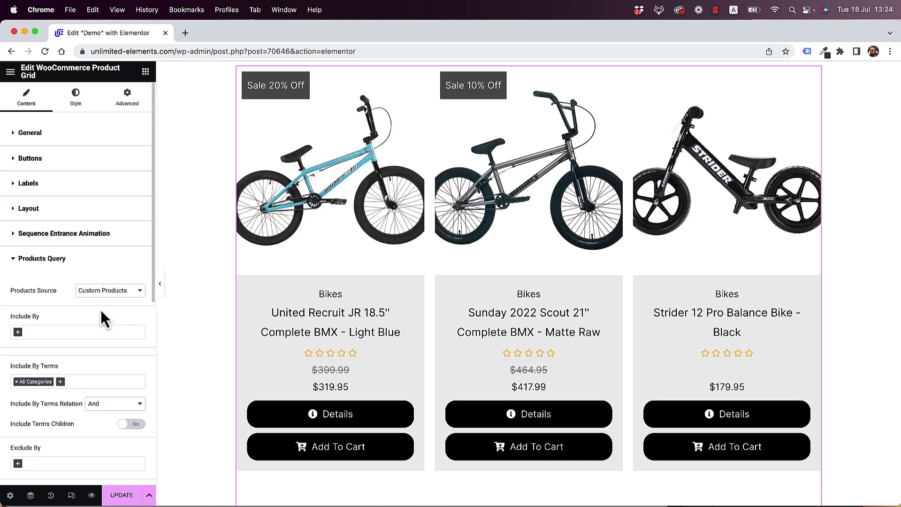
# Set the products source to Manual Selection and add the Drop Snowboard product to the grid
pyautogui.click(126, 293)
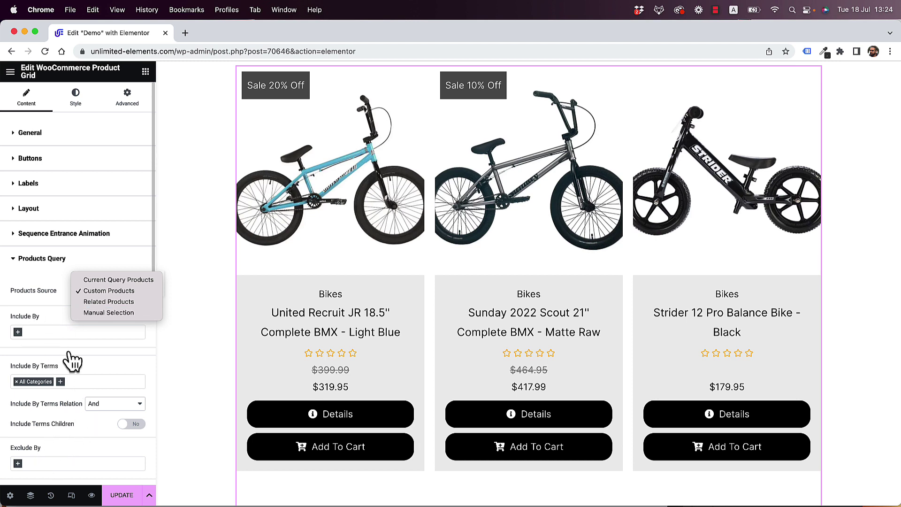
pyautogui.click(139, 313)
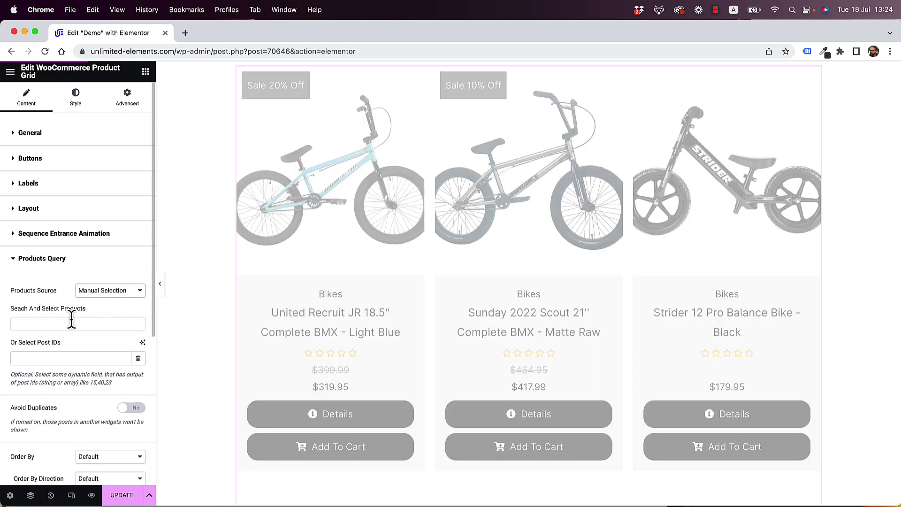
pyautogui.click(71, 319)
pyautogui.click(56, 323)
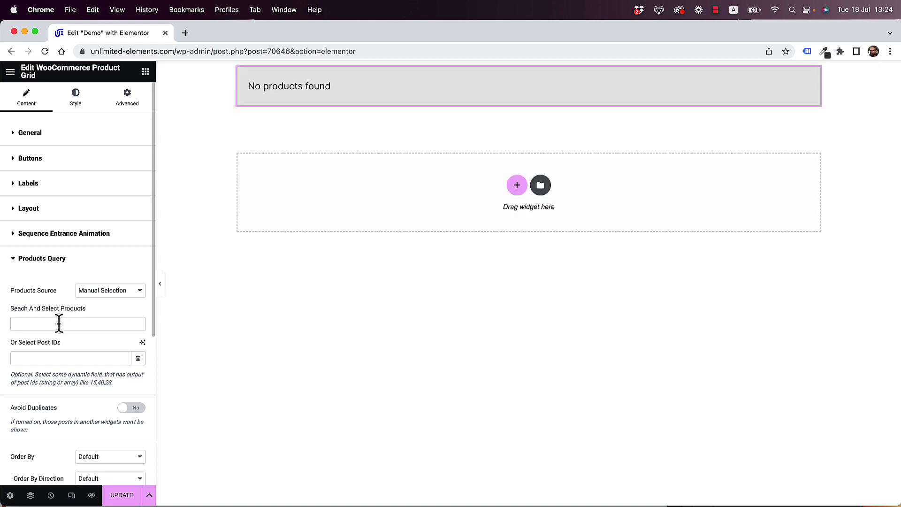
pyautogui.click(56, 324)
pyautogui.write('d')
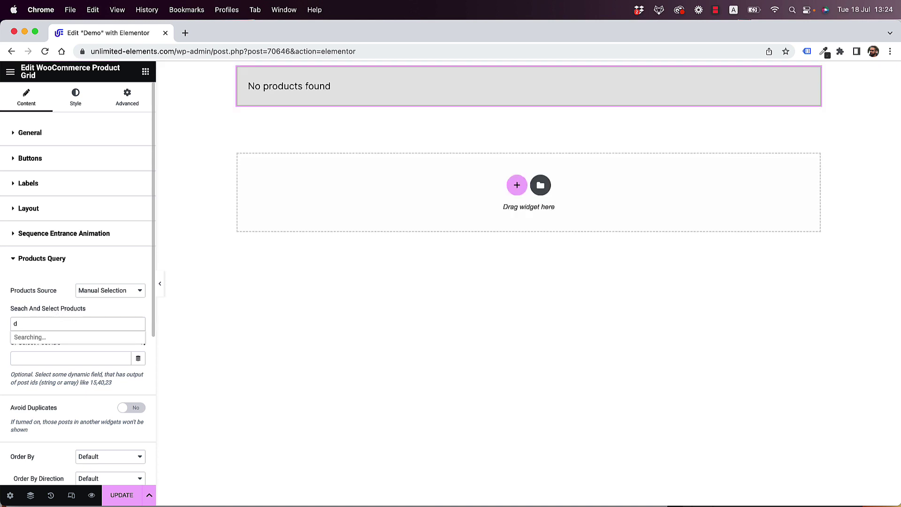
pyautogui.click(61, 369)
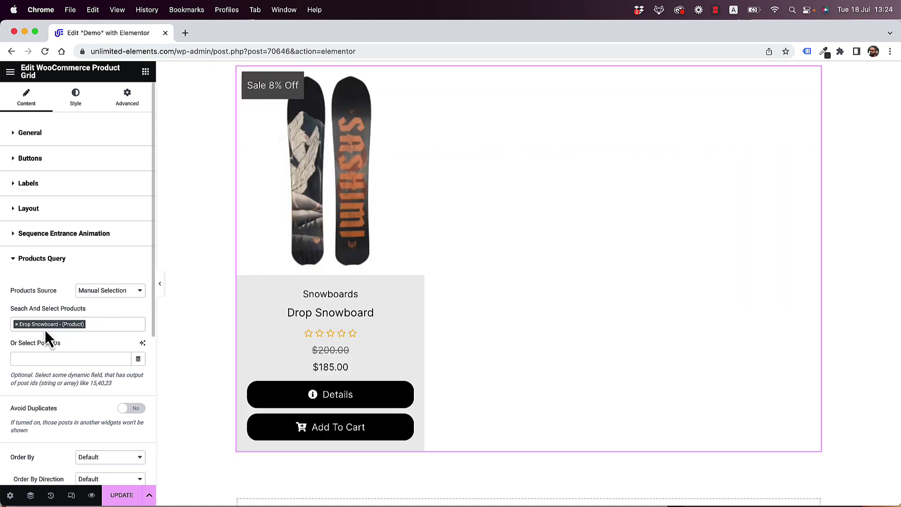
# Remove the Drop Snowboard product from the selection and return the products source to Custom Products
pyautogui.click(15, 324)
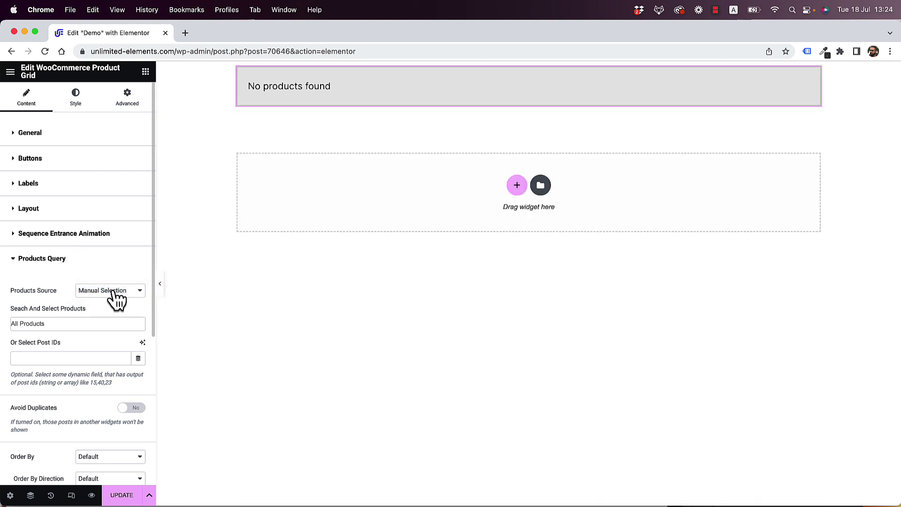
pyautogui.click(115, 293)
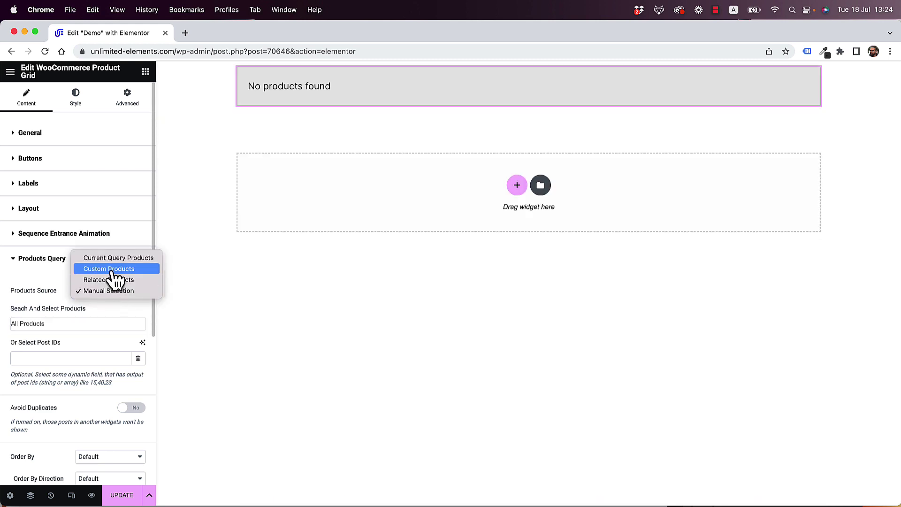
pyautogui.click(113, 269)
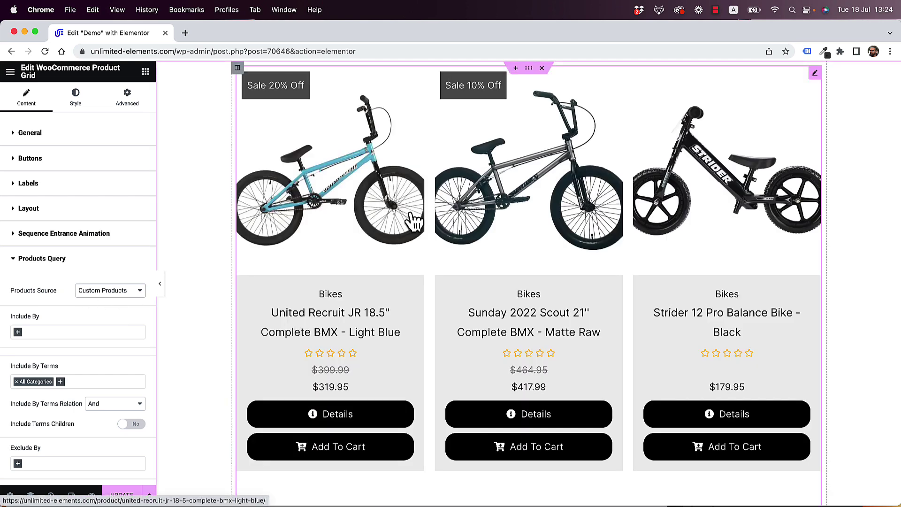
pyautogui.scroll(-5, 628, 207)
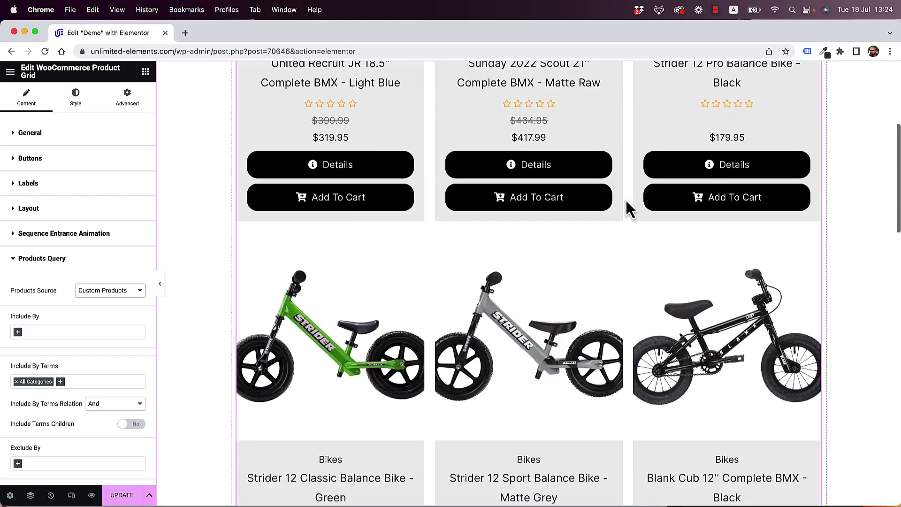
pyautogui.scroll(-3, 626, 200)
pyautogui.scroll(8, 626, 200)
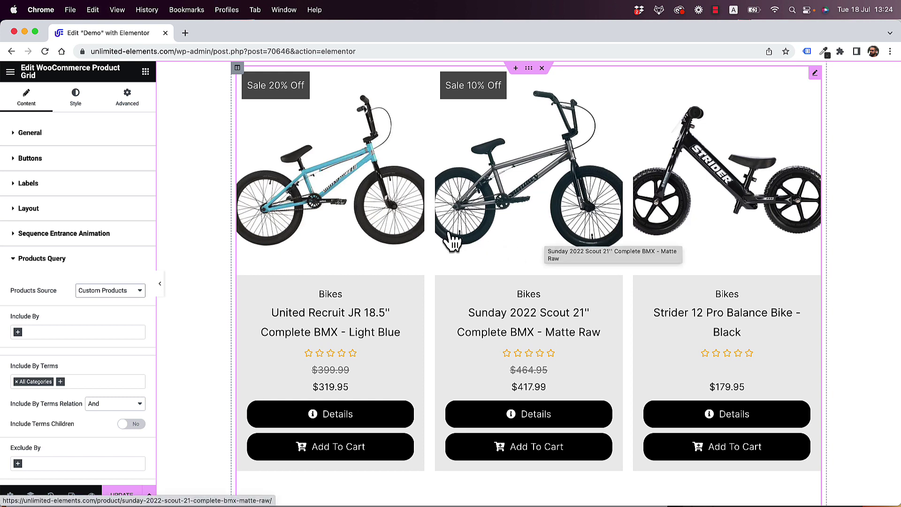
# Replace All Categories with the Bikes category in the query's included terms
pyautogui.scroll(-3, 119, 317)
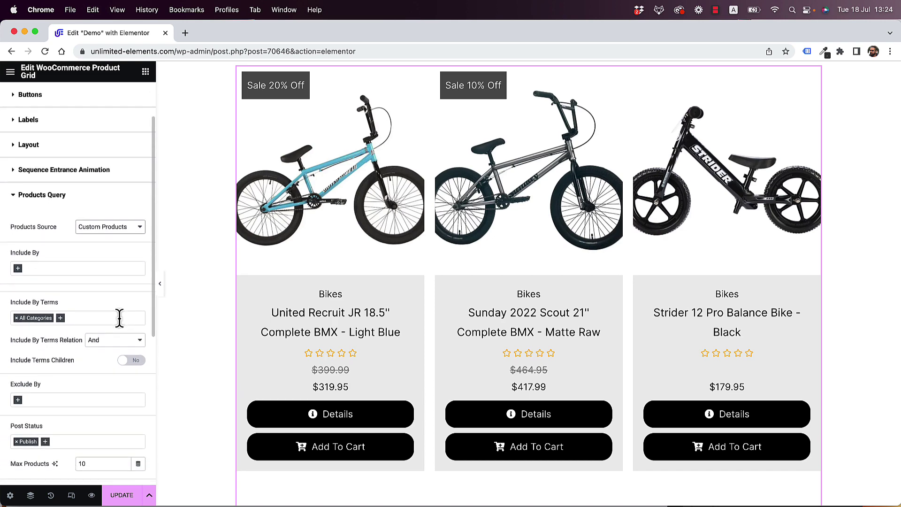
pyautogui.click(16, 317)
pyautogui.click(63, 319)
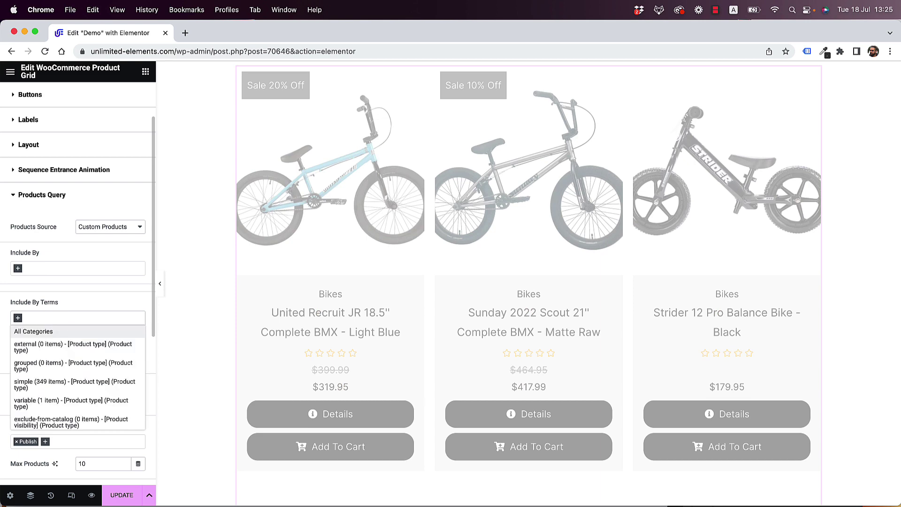
pyautogui.write('bike')
pyautogui.click(76, 331)
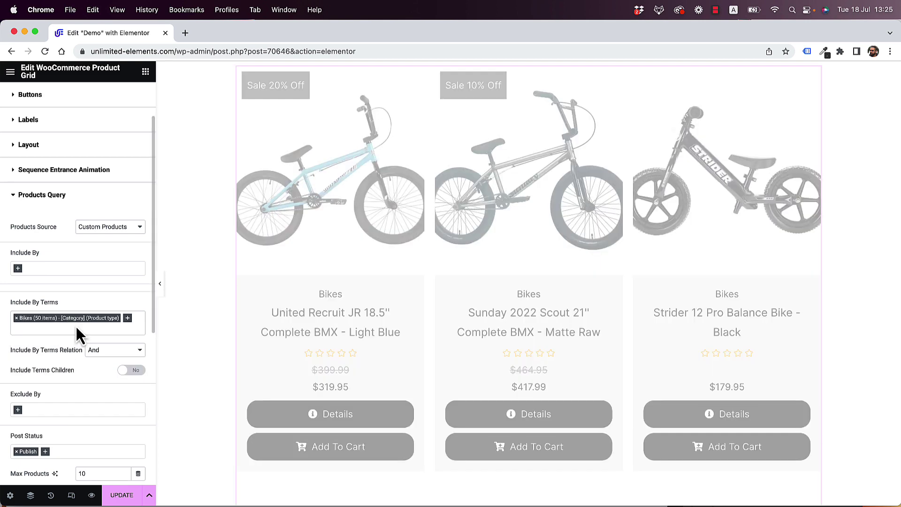
# Add the Scooters and Skateboards categories to the query's included terms
pyautogui.click(86, 330)
pyautogui.write('s')
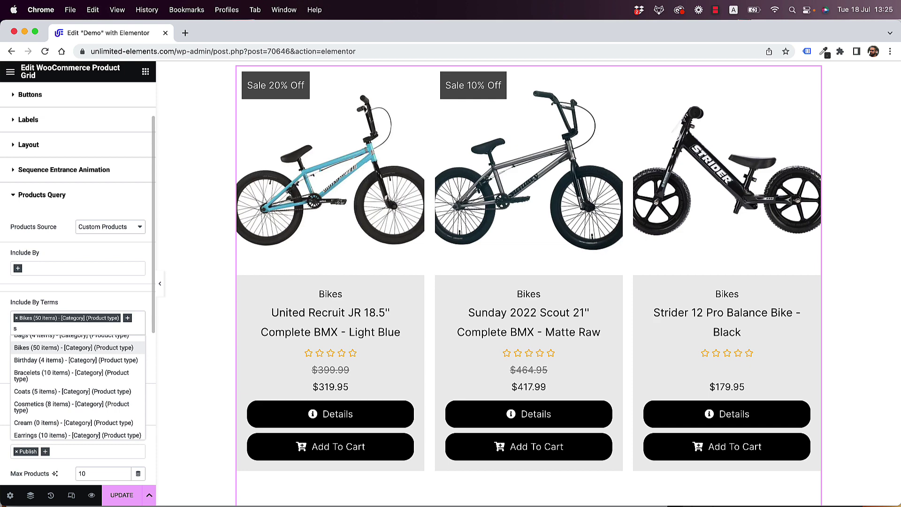
pyautogui.write('c')
pyautogui.click(70, 355)
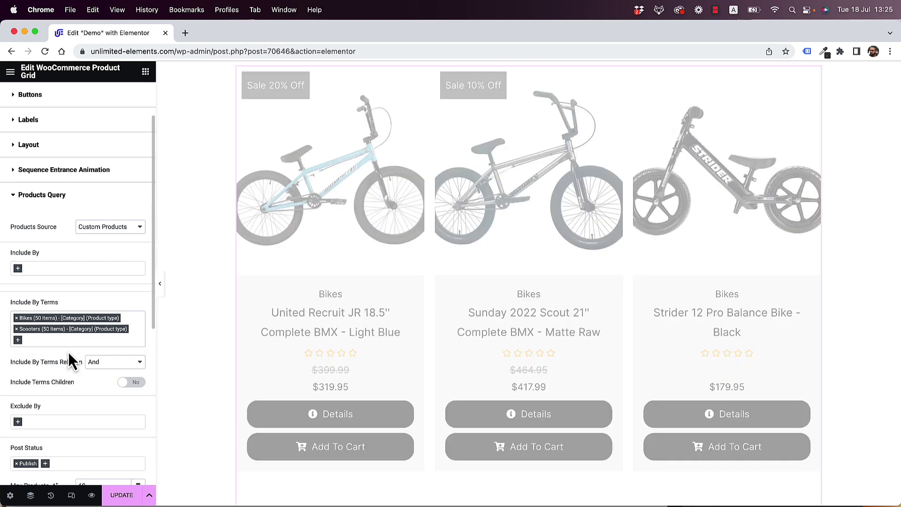
pyautogui.click(77, 340)
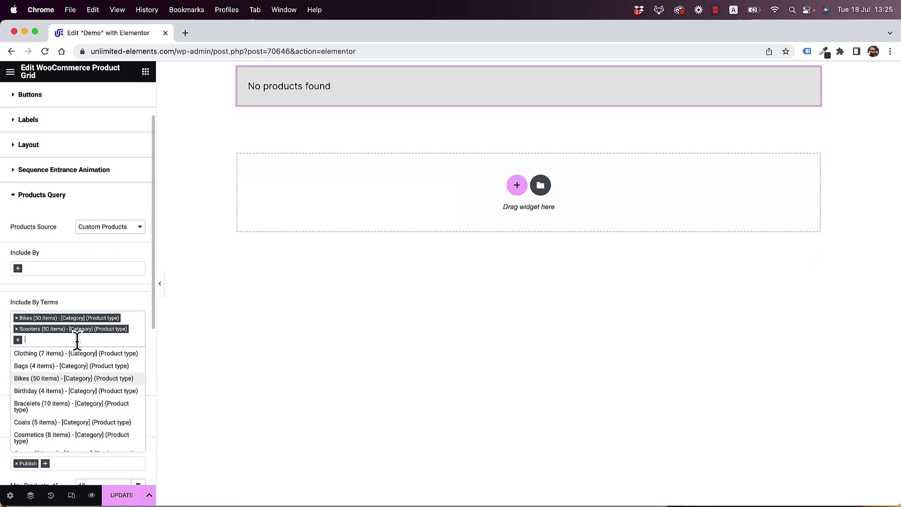
pyautogui.write('ska')
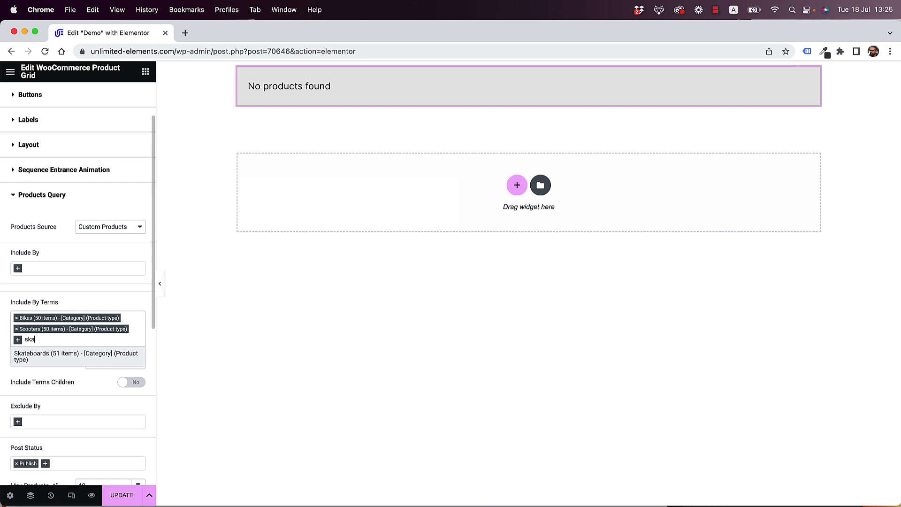
pyautogui.click(71, 356)
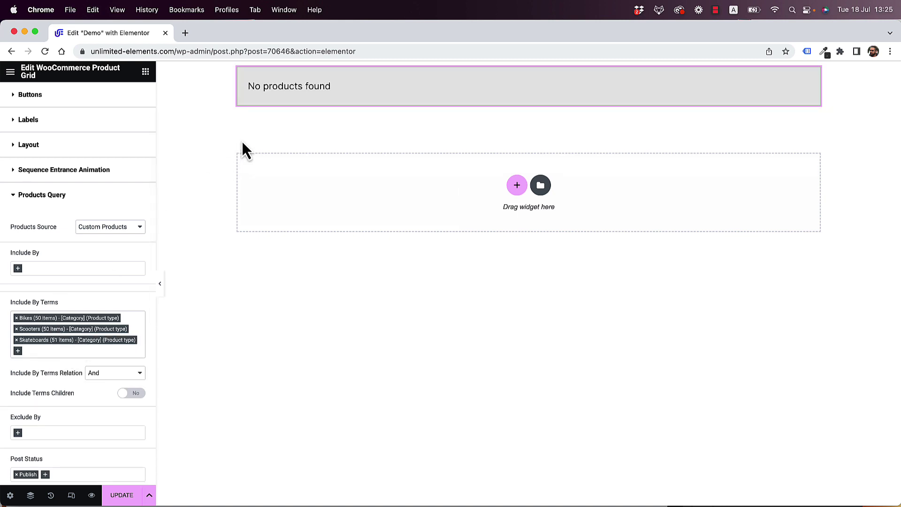
# Set the relation between the included terms to Or and check the product grid
pyautogui.click(100, 375)
pyautogui.click(106, 384)
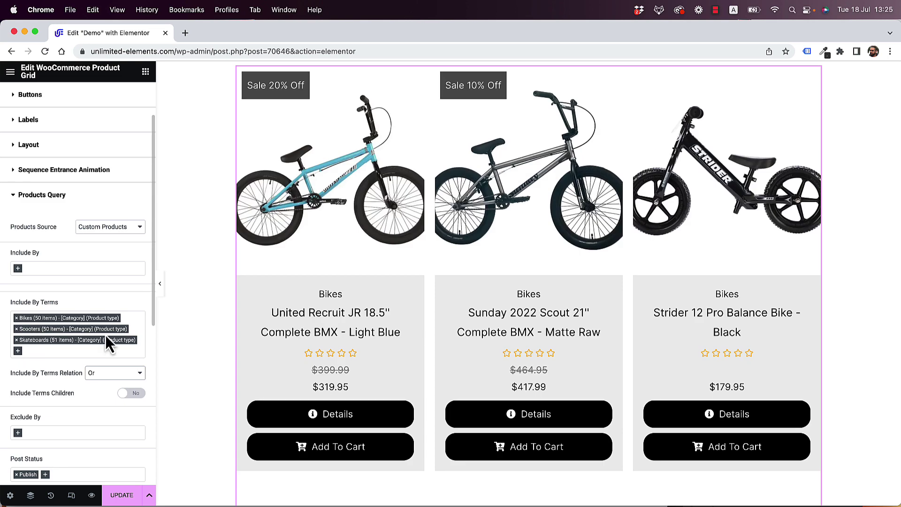
pyautogui.scroll(-5, 382, 192)
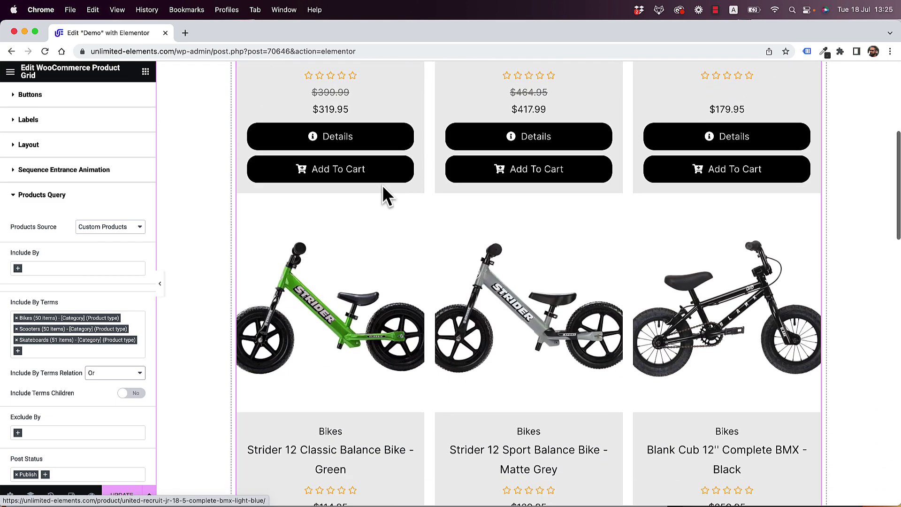
pyautogui.scroll(5, 382, 184)
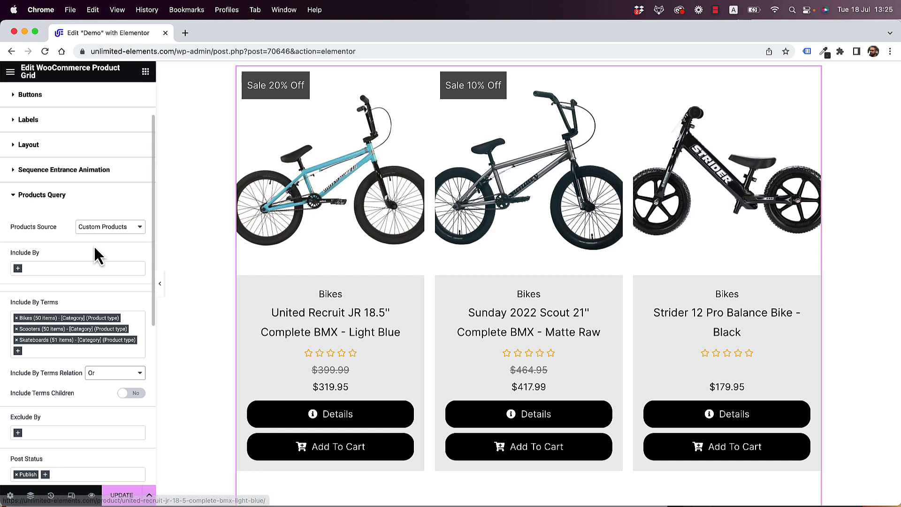
# Look through the available Include By conditions for the products query without choosing one
pyautogui.scroll(-2, 70, 252)
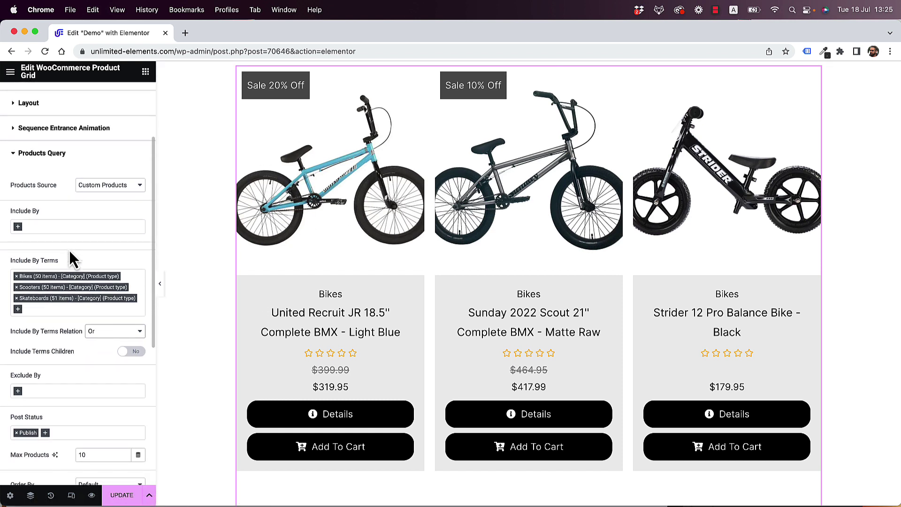
pyautogui.click(41, 226)
pyautogui.scroll(-5, 80, 276)
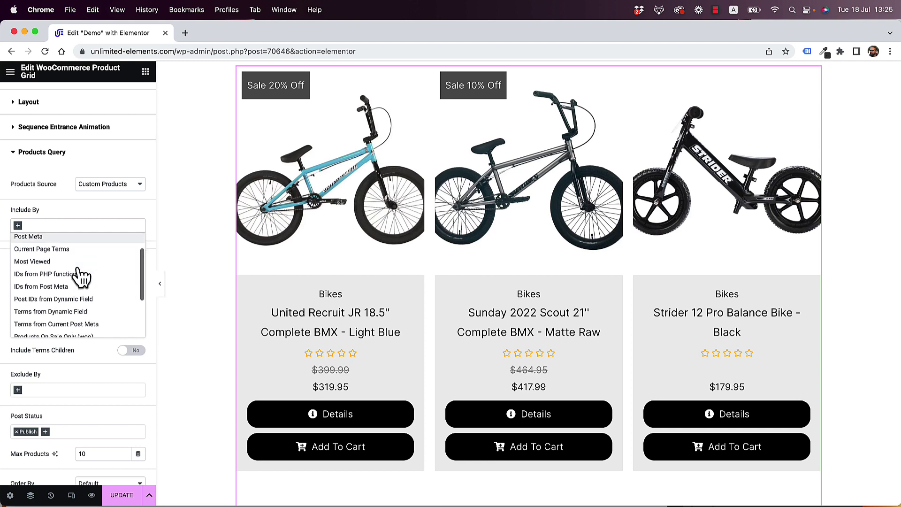
pyautogui.scroll(-1, 80, 277)
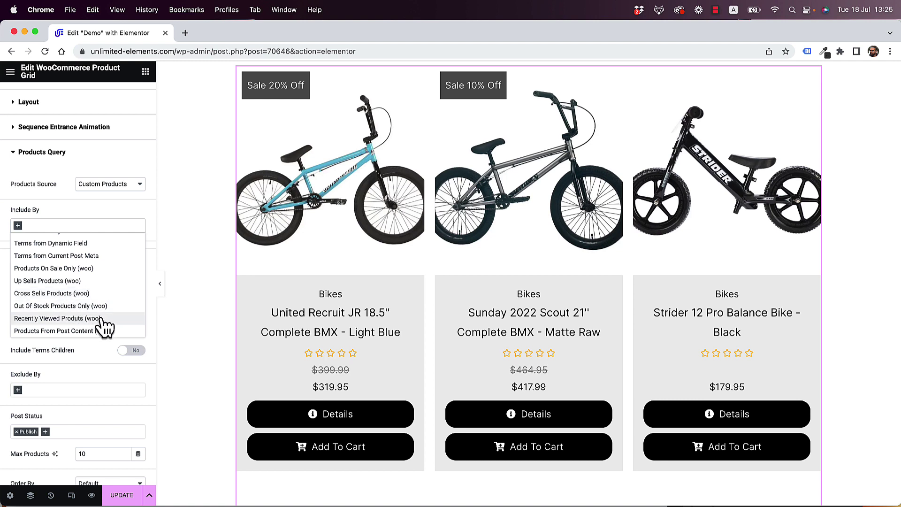
pyautogui.click(97, 367)
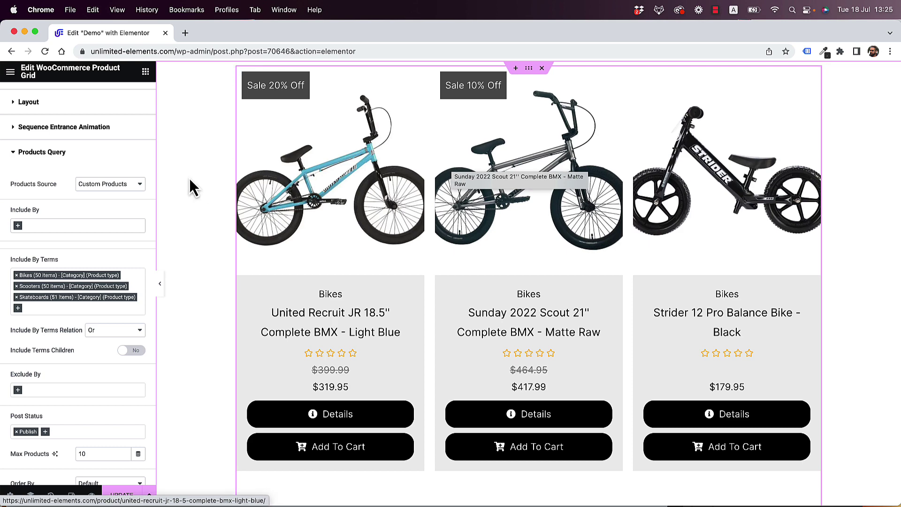
# Set the product query's maximum number of products to 6 and check the grid
pyautogui.scroll(-1, 134, 199)
pyautogui.scroll(-8, 134, 200)
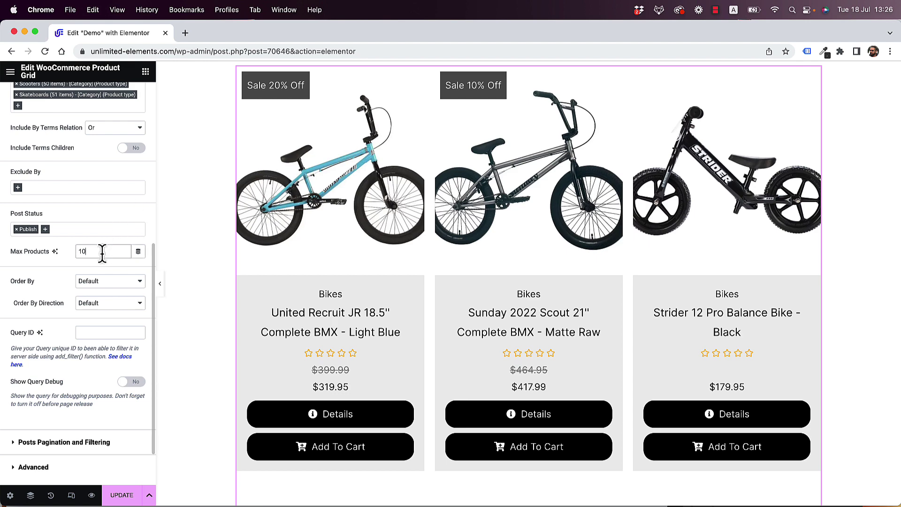
pyautogui.scroll(-15, 565, 195)
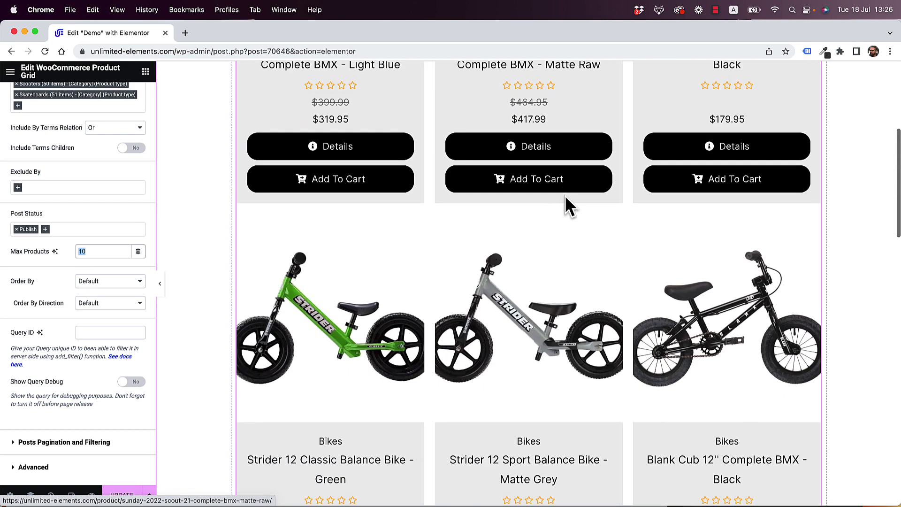
pyautogui.scroll(-10, 568, 204)
pyautogui.scroll(6, 382, 256)
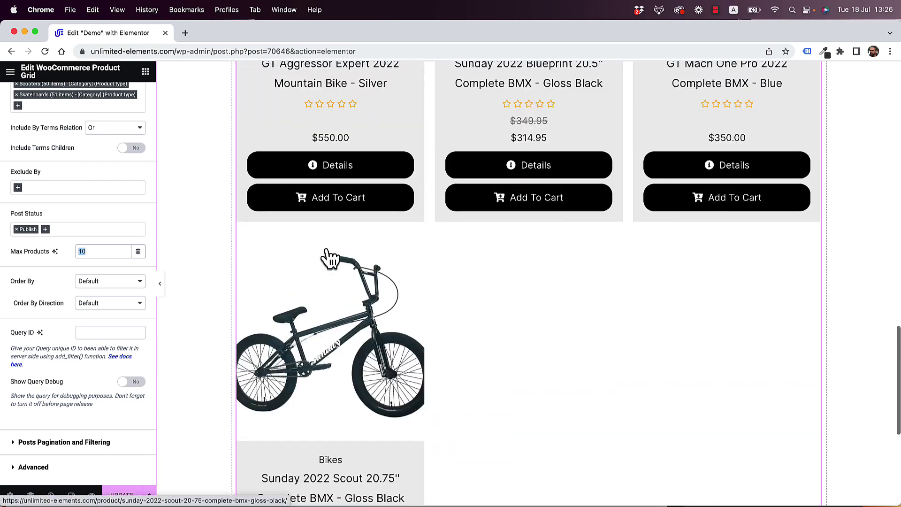
pyautogui.scroll(15, 356, 329)
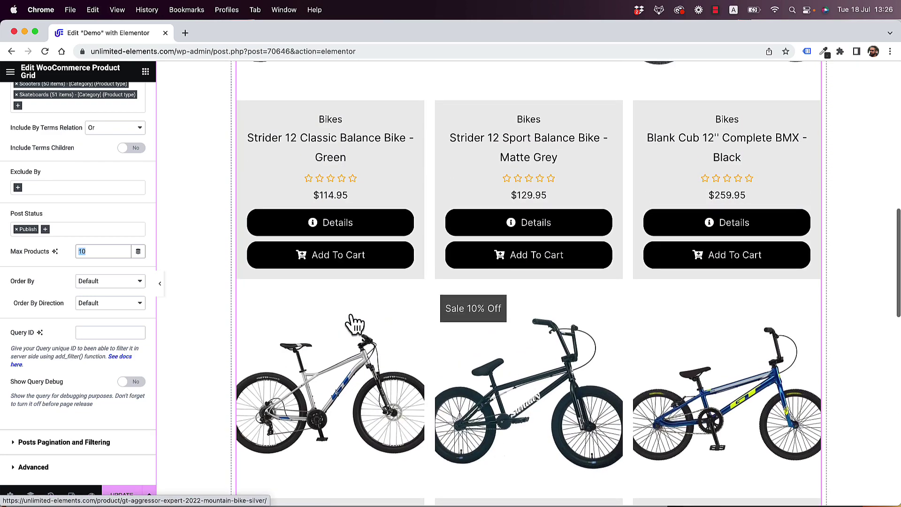
pyautogui.scroll(-4, 556, 295)
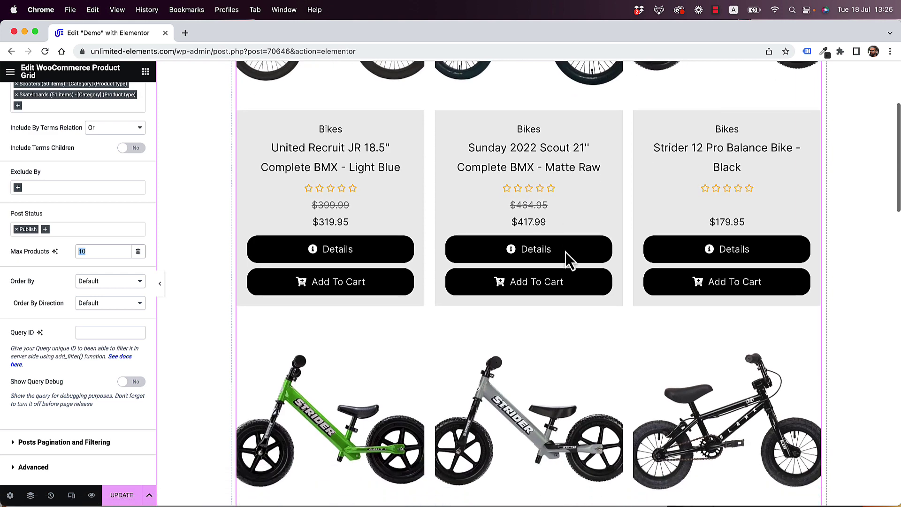
pyautogui.scroll(4, 570, 258)
pyautogui.scroll(-6, 799, 171)
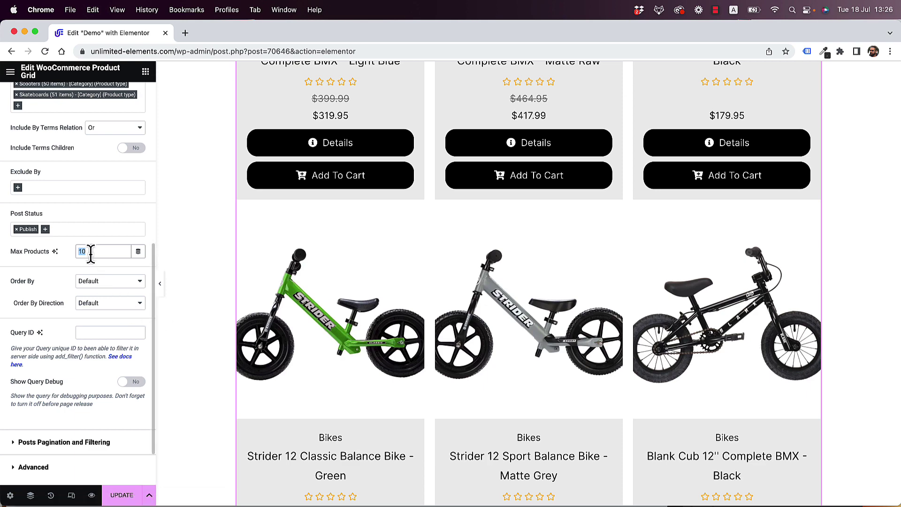
pyautogui.write('6')
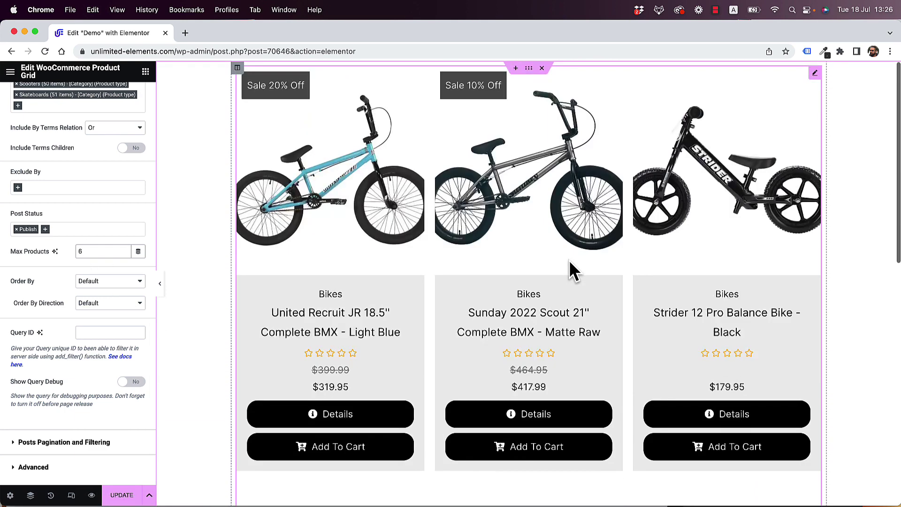
pyautogui.scroll(-4, 570, 267)
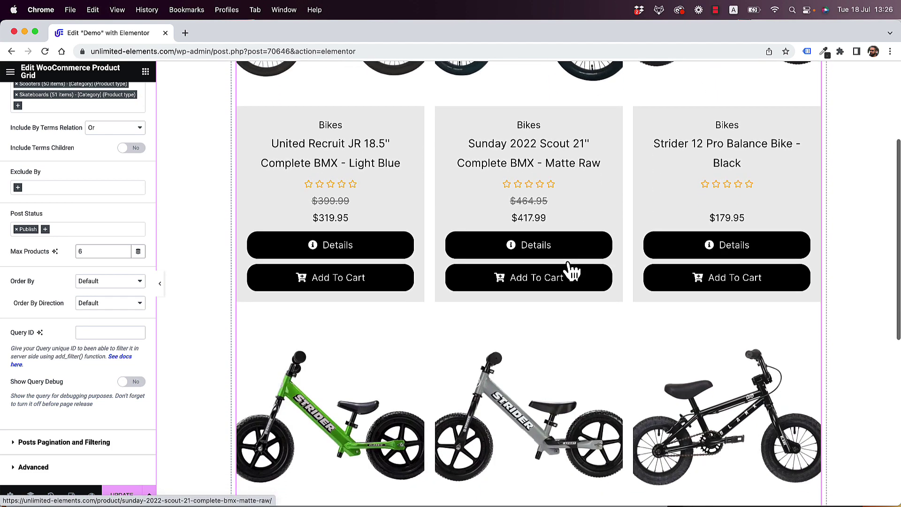
pyautogui.scroll(-4, 570, 269)
pyautogui.scroll(-1, 499, 395)
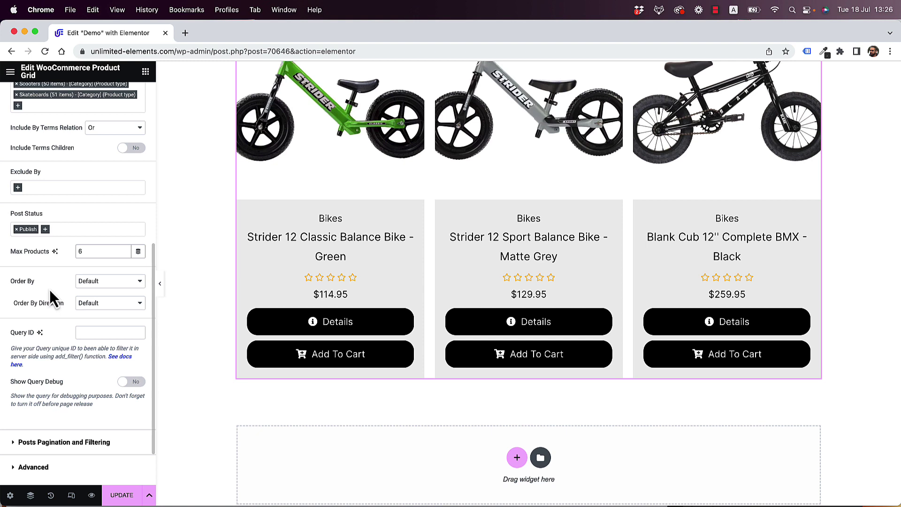
# Look through the Order By options of the products query without choosing one, and review the products in the grid
pyautogui.click(90, 290)
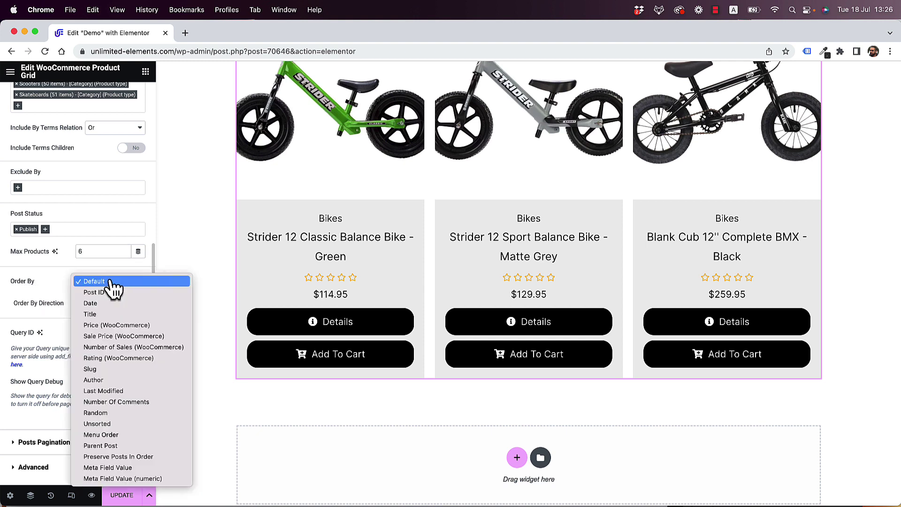
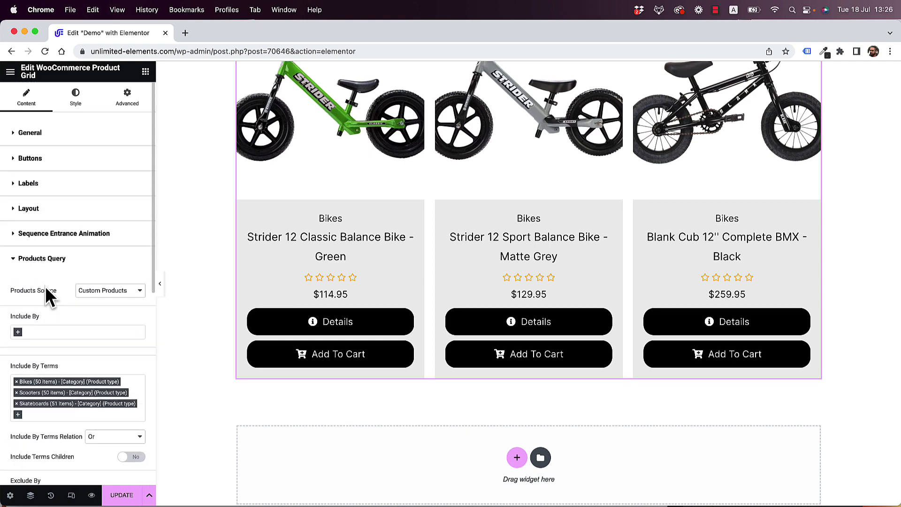
pyautogui.scroll(-8, 45, 286)
pyautogui.scroll(8, 364, 276)
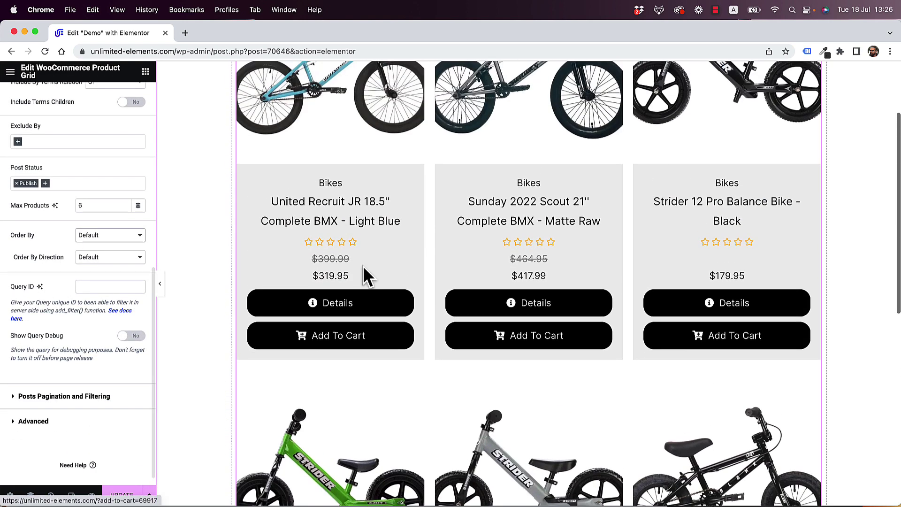
pyautogui.scroll(3, 364, 266)
pyautogui.scroll(-10, 364, 275)
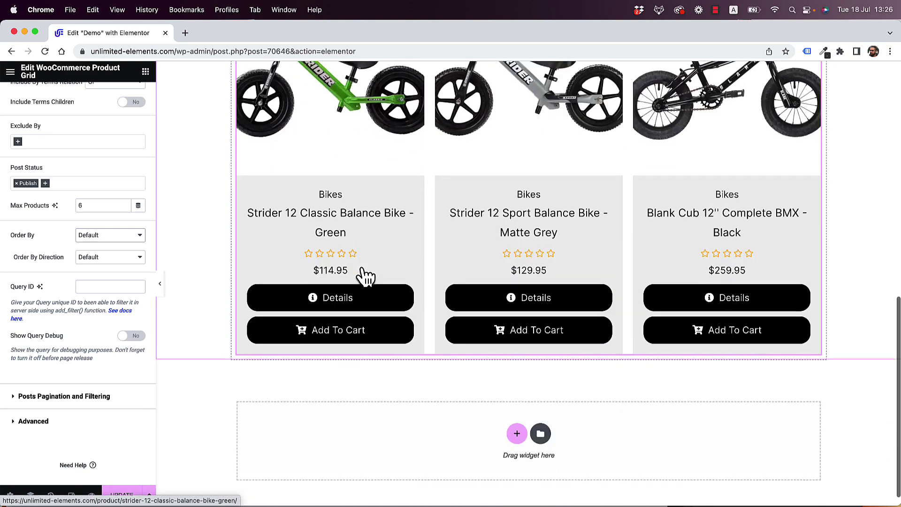
pyautogui.scroll(8, 364, 275)
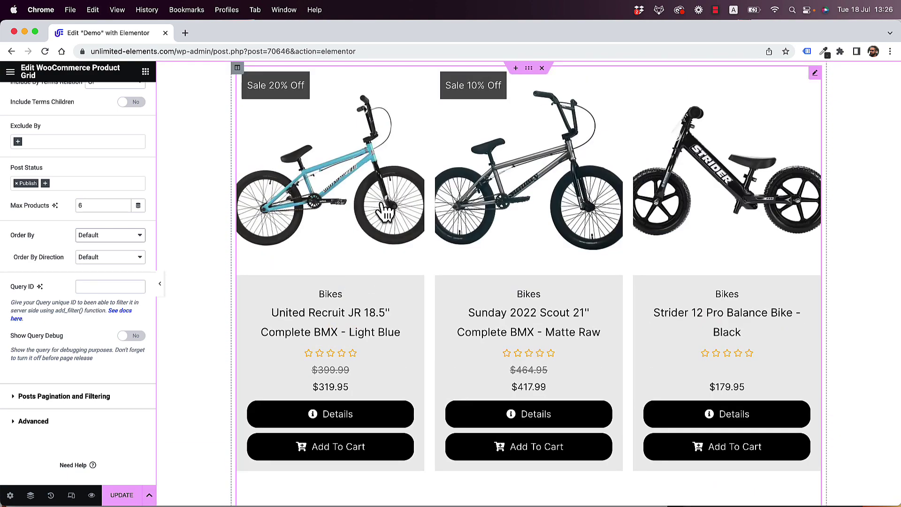
# Set the product query's maximum number of products to 3 and check the grid
pyautogui.scroll(-1, 89, 284)
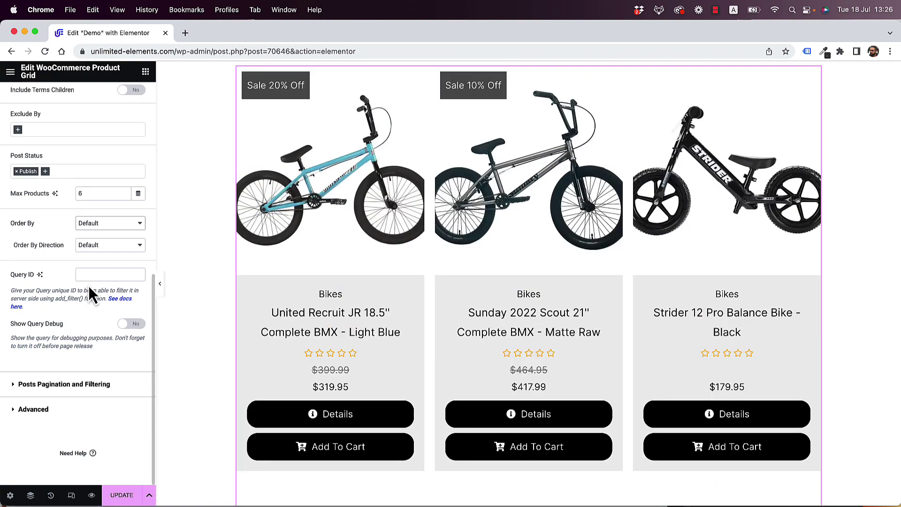
pyautogui.click(86, 194)
pyautogui.write('3')
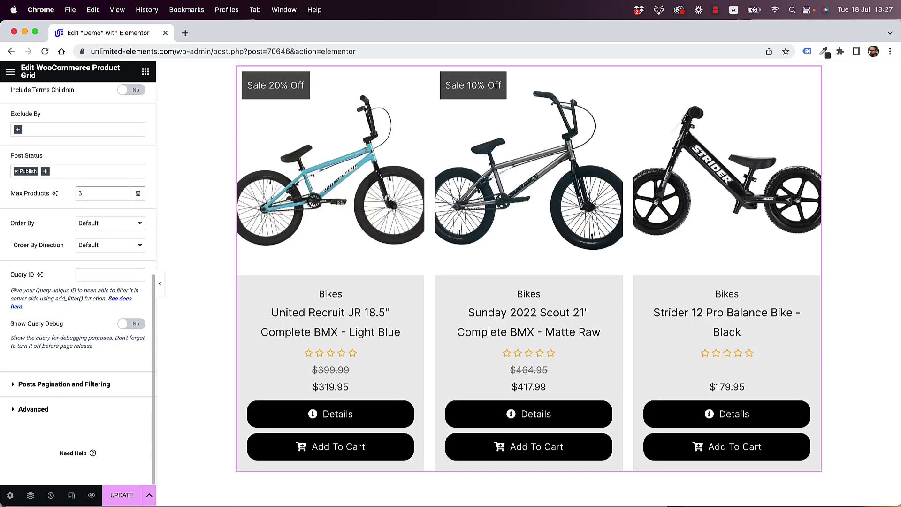
pyautogui.scroll(-5, 477, 282)
pyautogui.scroll(5, 477, 281)
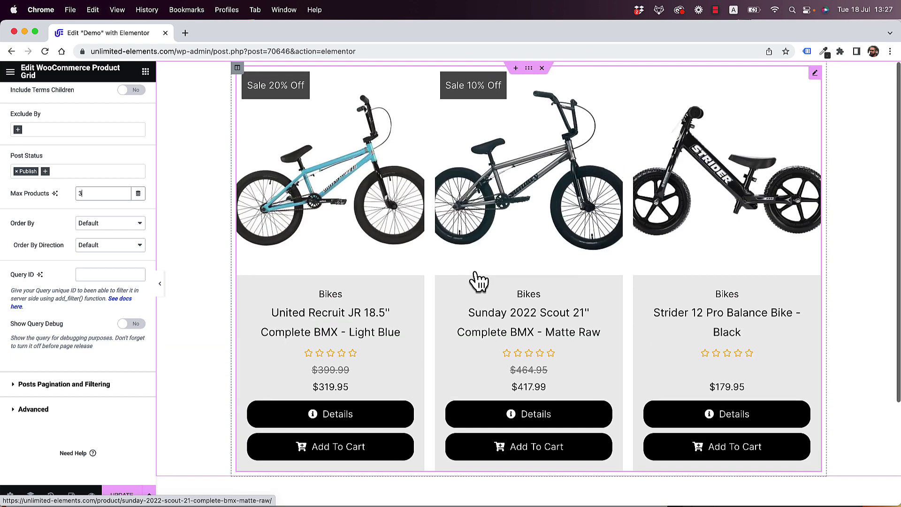
# Set the product grid's pagination to Using Pagination Widget and enable post filtering
pyautogui.click(55, 386)
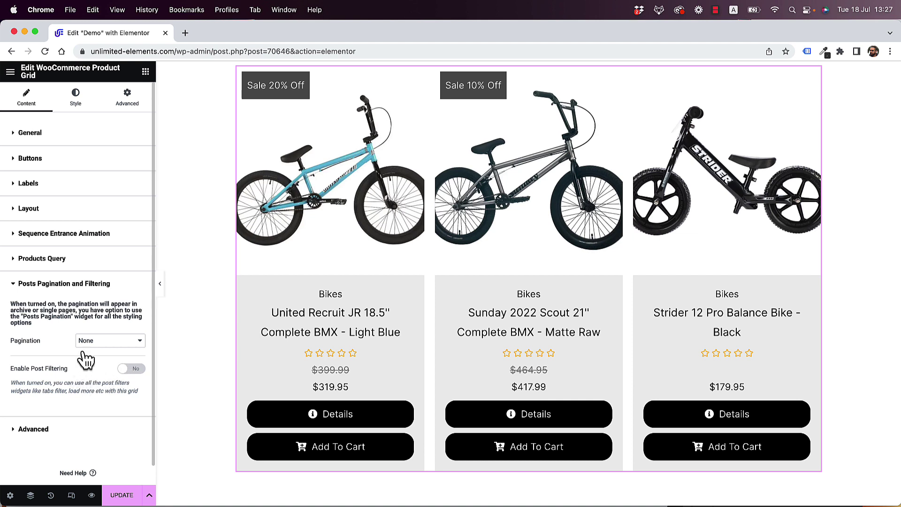
pyautogui.click(95, 342)
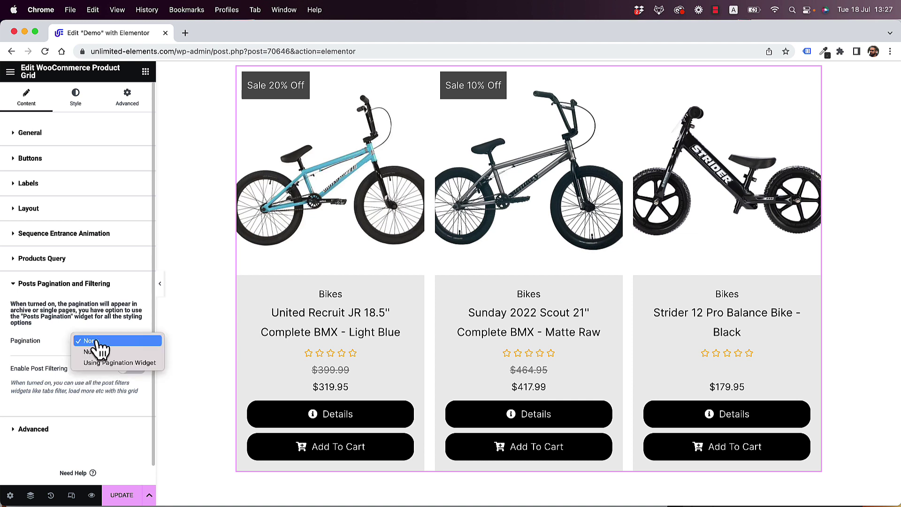
pyautogui.click(123, 363)
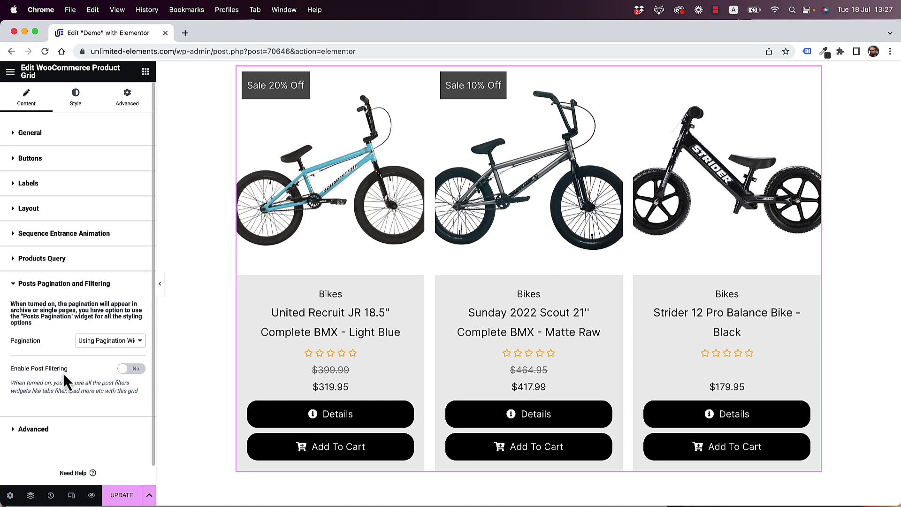
pyautogui.click(133, 370)
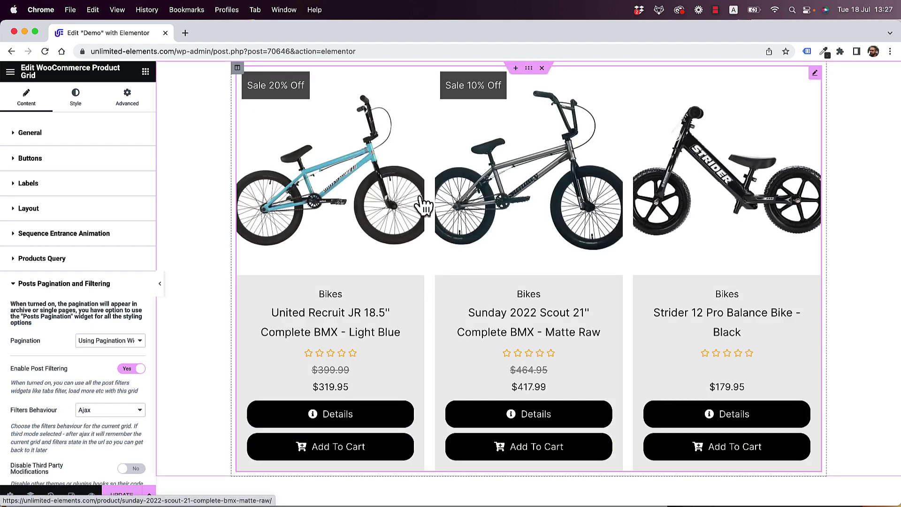
pyautogui.scroll(-5, 512, 188)
pyautogui.scroll(5, 511, 177)
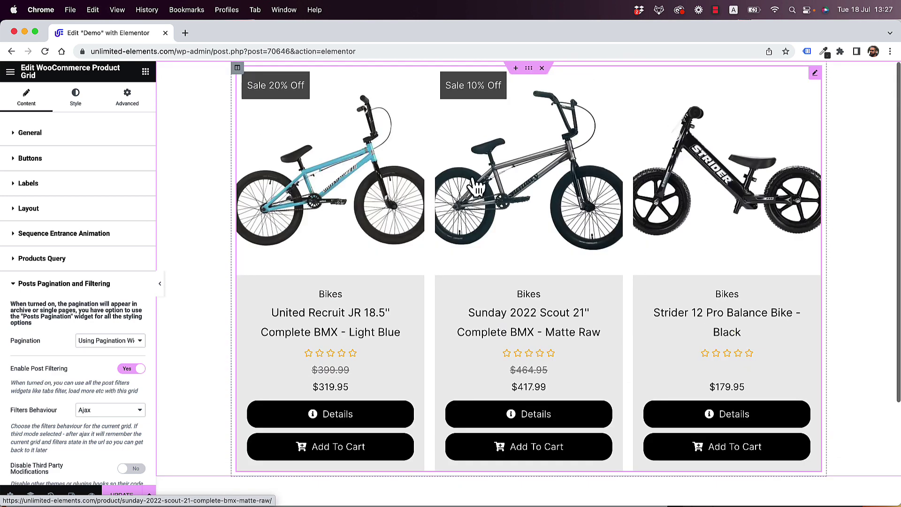
# Find the Post Pagination widget, place it directly below the product grid, and update the page
pyautogui.click(145, 71)
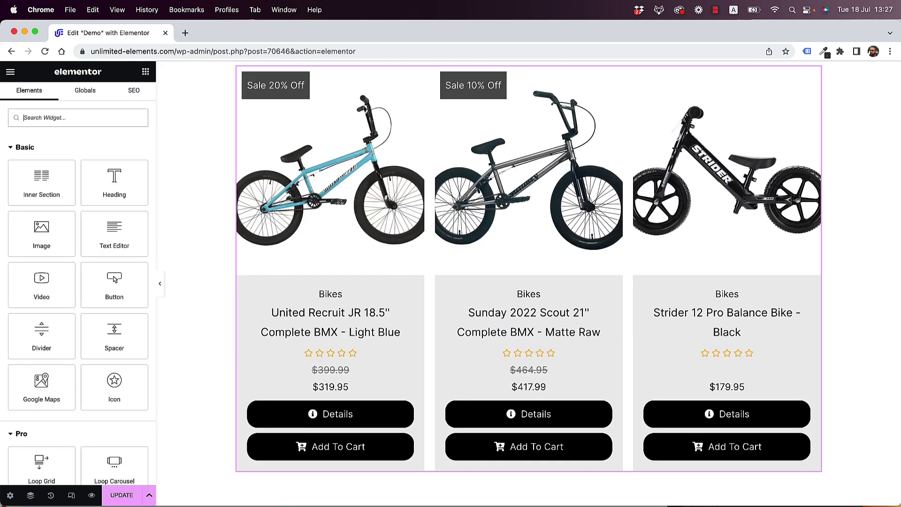
pyautogui.click(44, 119)
pyautogui.write('pagin')
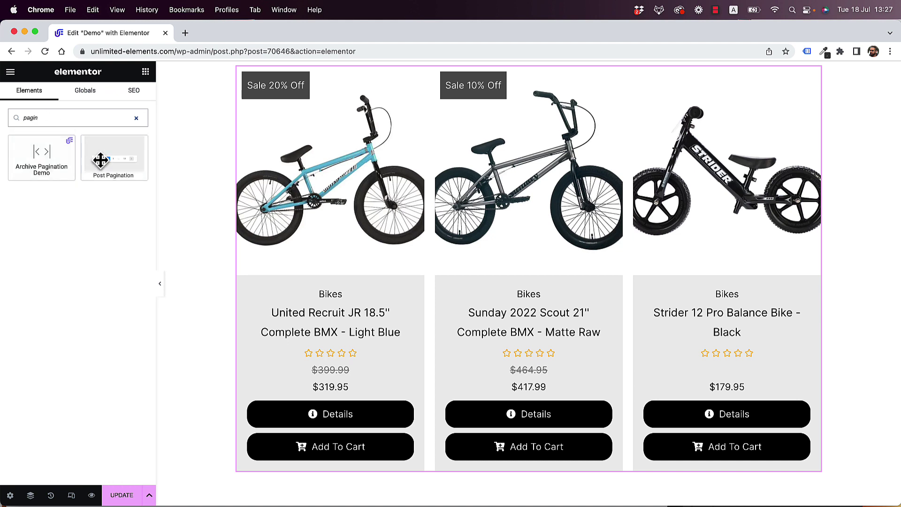
pyautogui.moveTo(118, 160); pyautogui.dragTo(577, 367)
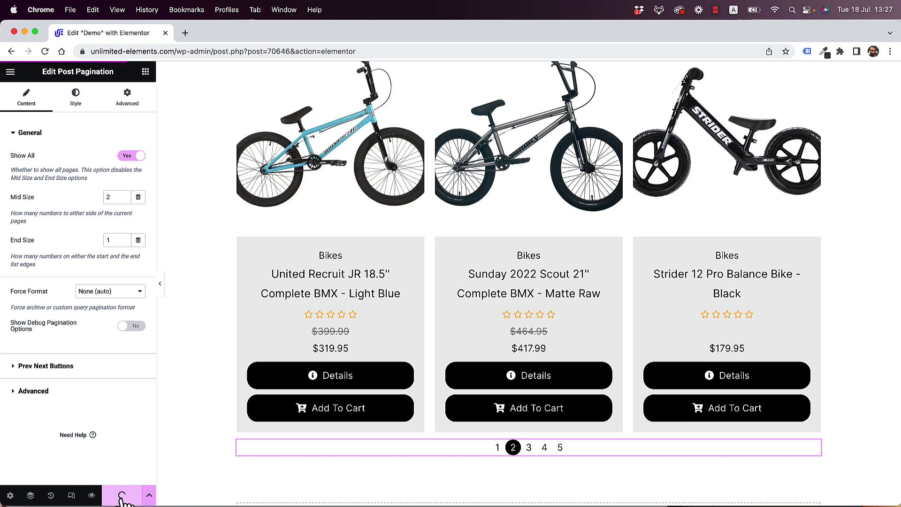
# Preview the live page and test the pagination by going to page 16 of the products
pyautogui.click(92, 495)
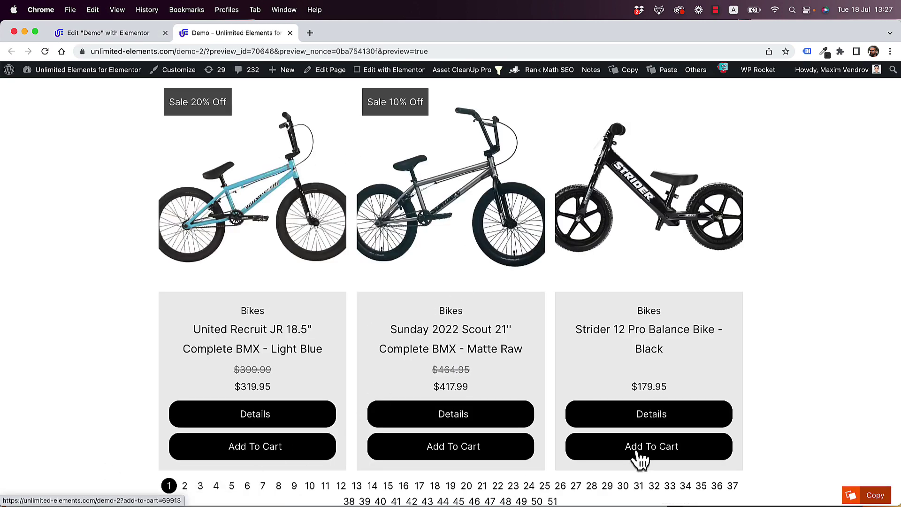
pyautogui.click(404, 486)
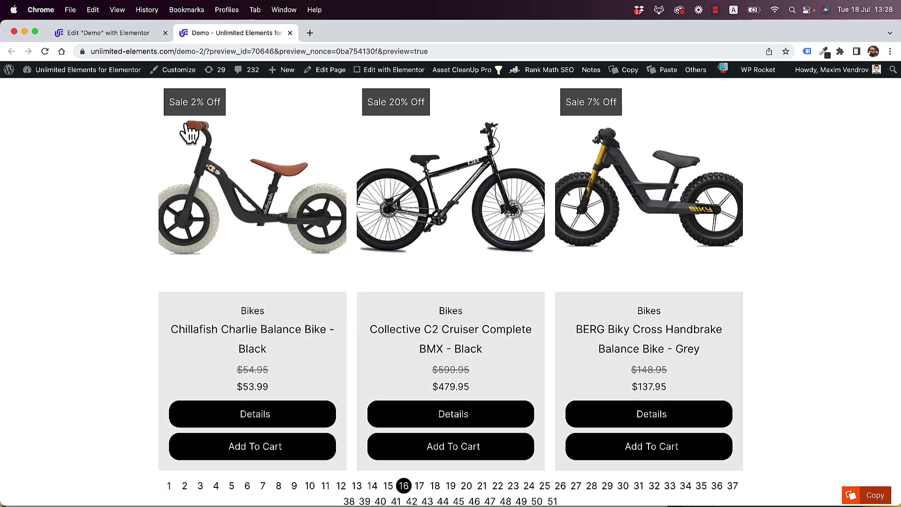
# Back in the Elementor editor, turn off Show All for the pagination widget and update the page
pyautogui.click(124, 34)
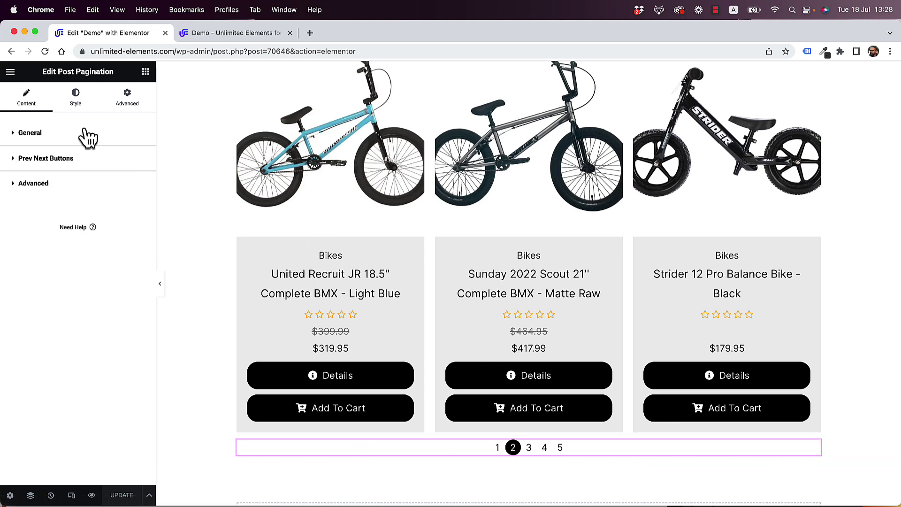
pyautogui.click(121, 135)
pyautogui.click(132, 156)
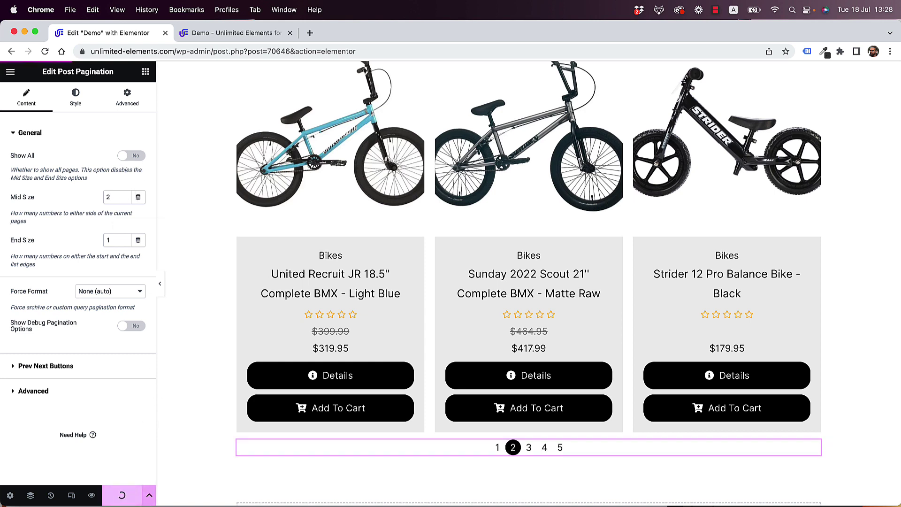
# Reload the page preview and test the shortened pagination by going to page 2
pyautogui.click(214, 33)
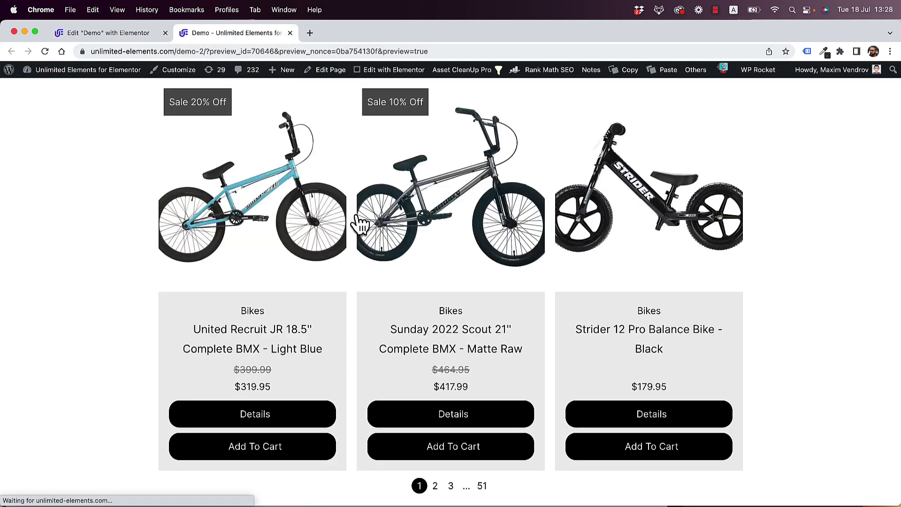
pyautogui.click(436, 486)
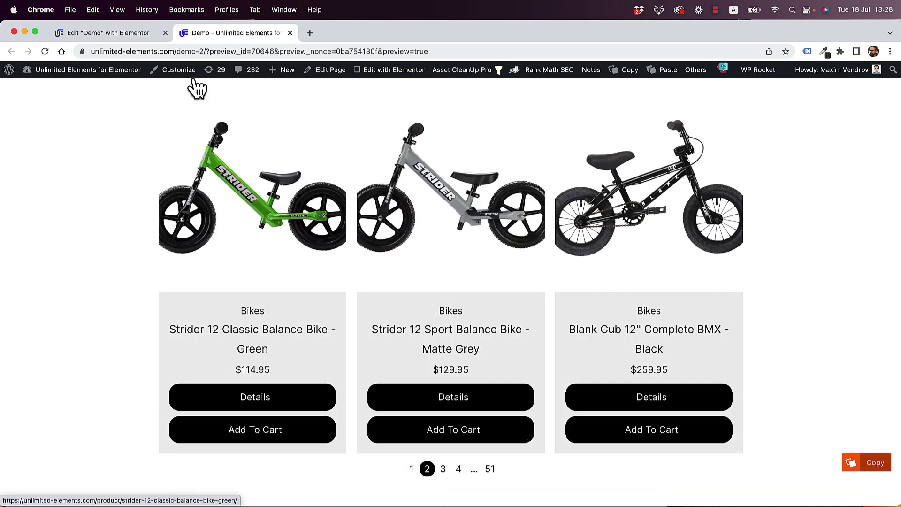
# Return to the Elementor editor and reduce the product grid's fixed image height to 356 in its image style settings
pyautogui.click(119, 34)
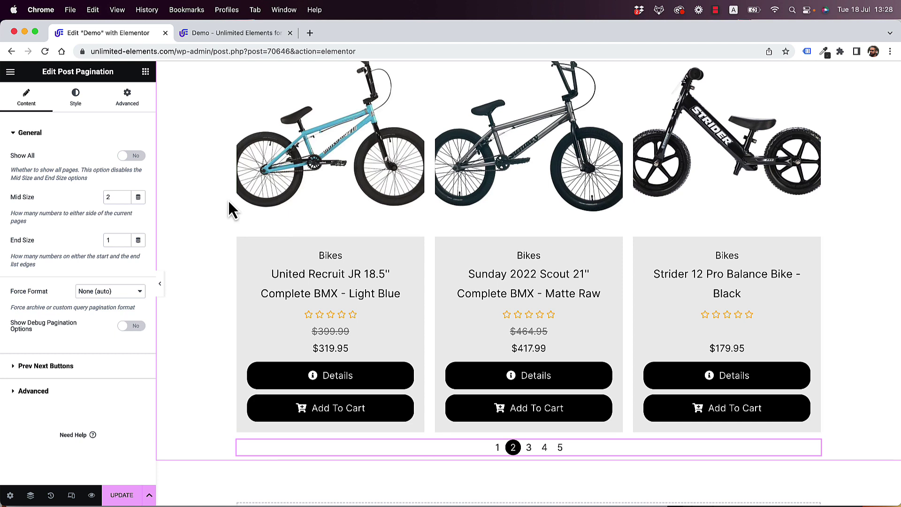
pyautogui.click(479, 174)
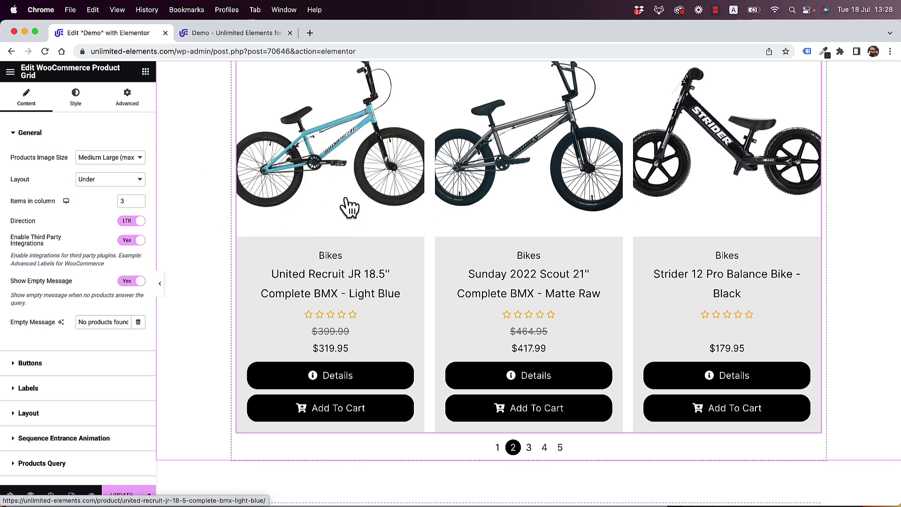
pyautogui.click(80, 101)
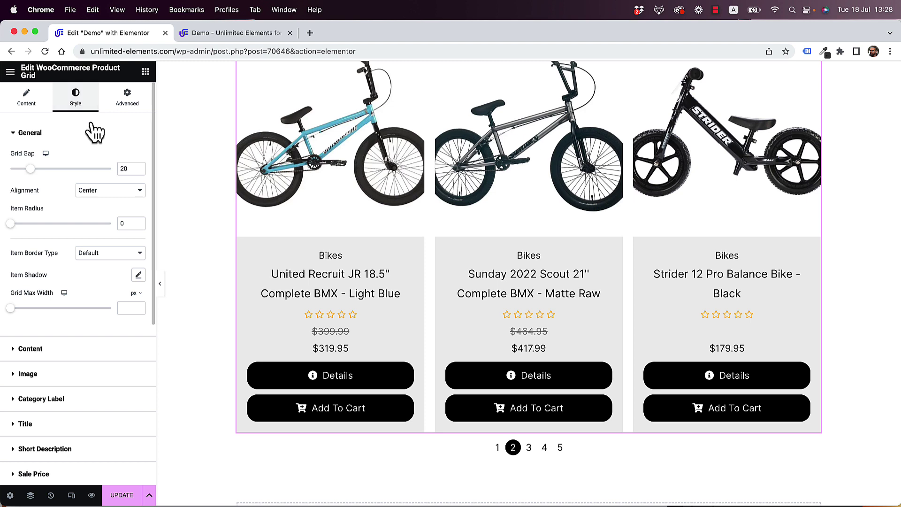
pyautogui.click(64, 375)
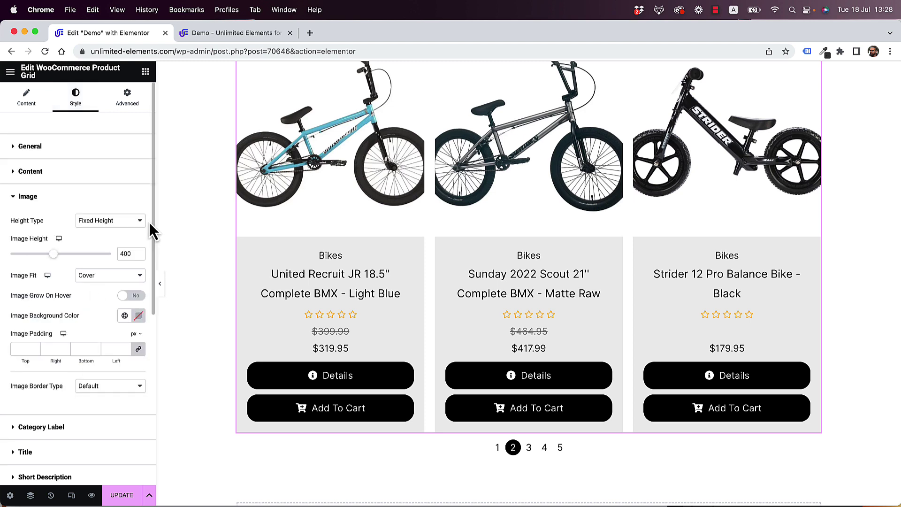
pyautogui.click(107, 225)
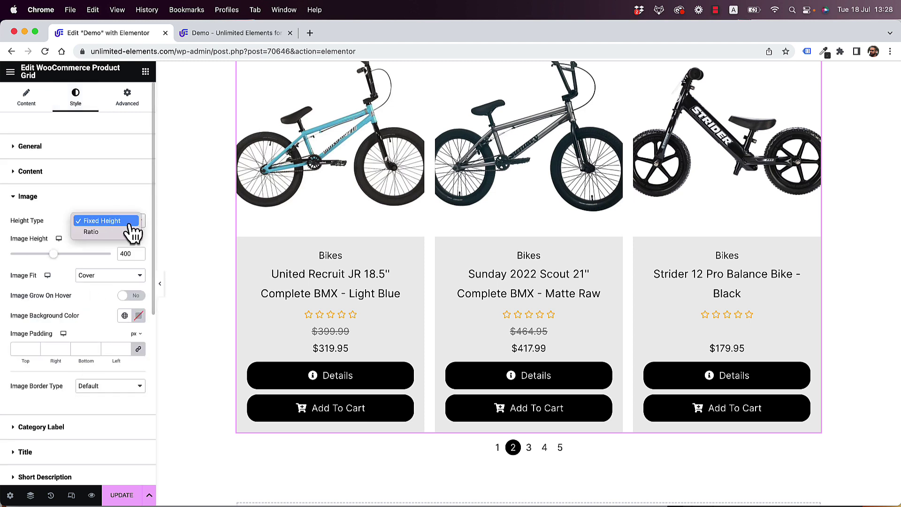
pyautogui.click(19, 230)
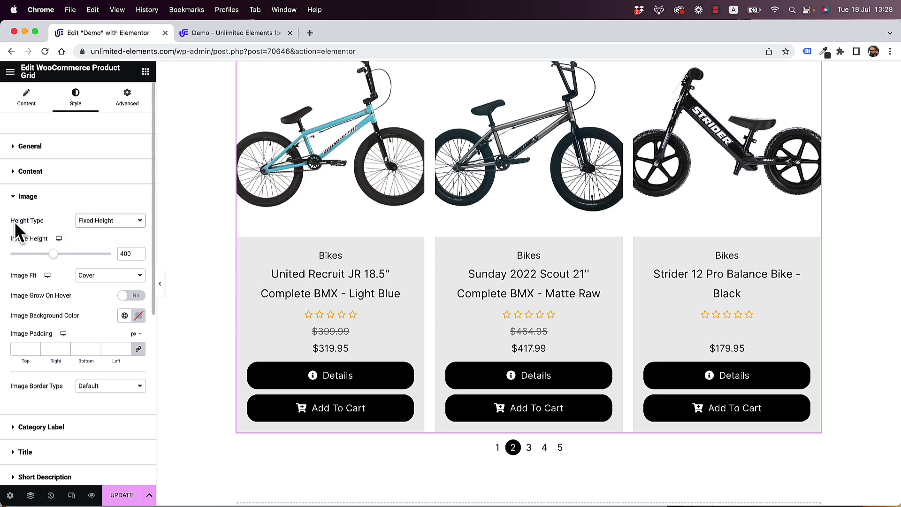
pyautogui.click(90, 221)
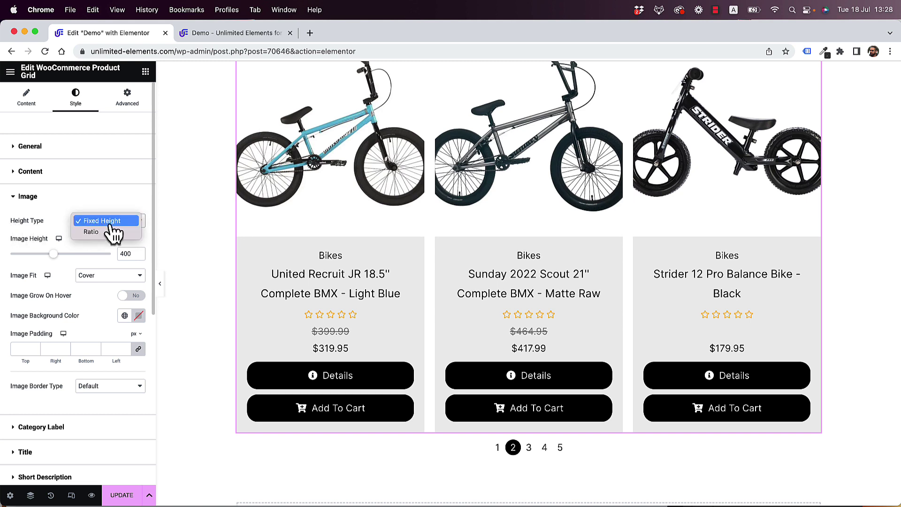
pyautogui.click(51, 239)
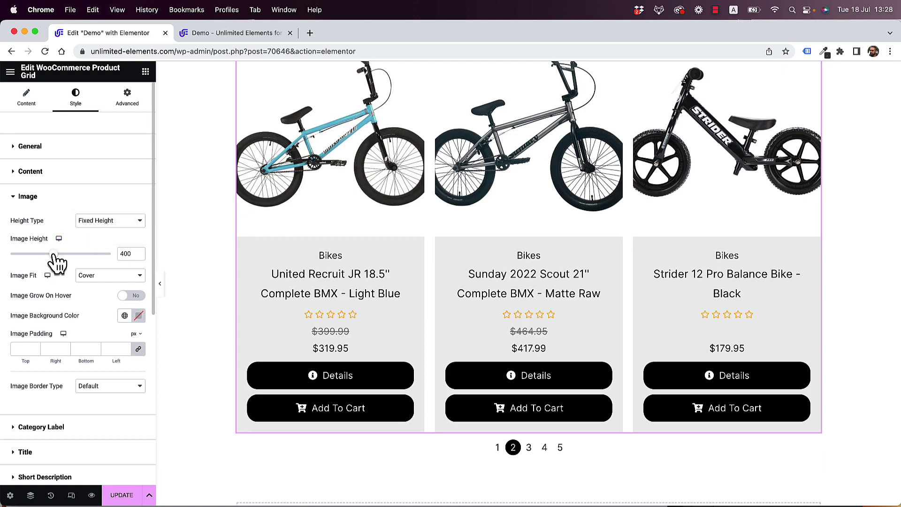
pyautogui.moveTo(54, 257)
pyautogui.mouseDown()
pyautogui.moveTo(33, 261)
pyautogui.moveTo(81, 262)
pyautogui.moveTo(47, 256)
pyautogui.mouseUp()
# Set the grid's image fit to Contain and the fixed image height to 360
pyautogui.click(108, 279)
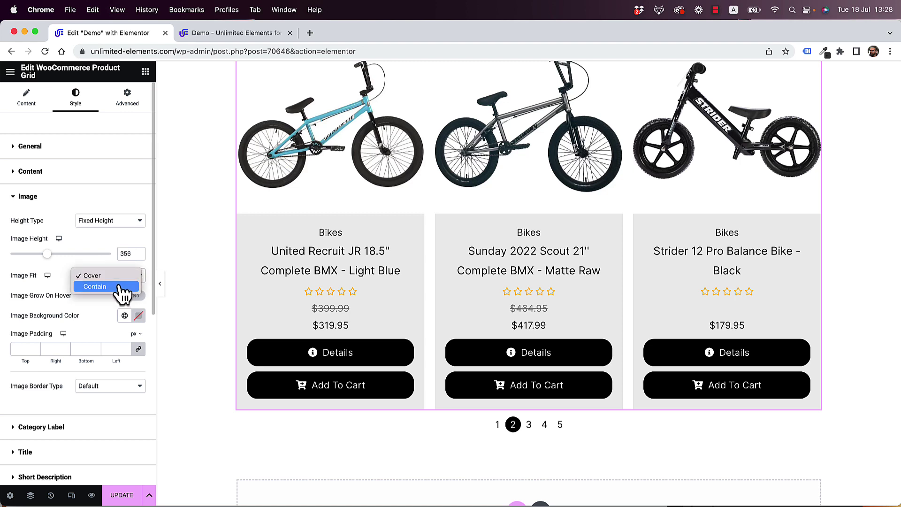
pyautogui.click(107, 286)
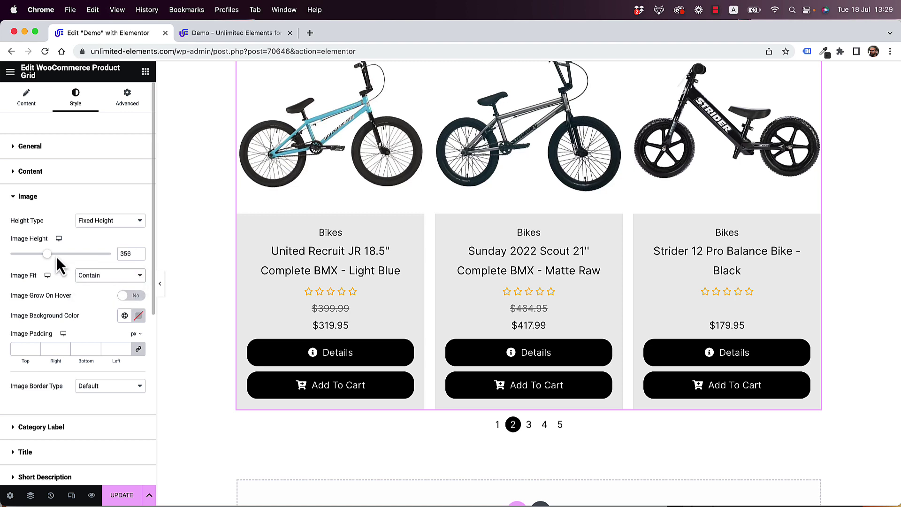
pyautogui.moveTo(47, 254)
pyautogui.mouseDown()
pyautogui.moveTo(36, 254)
pyautogui.moveTo(57, 254)
pyautogui.moveTo(47, 254)
pyautogui.mouseUp()
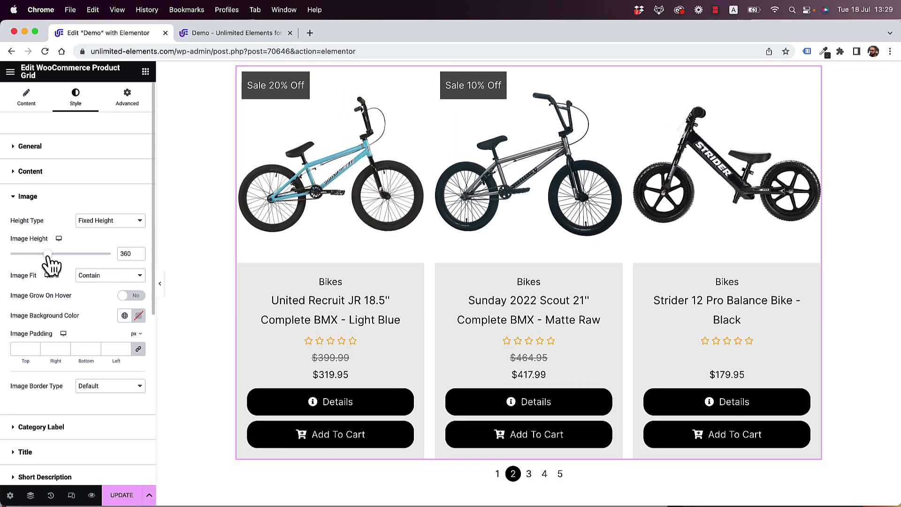
# Switch the image height type to Ratio and set the image padding to 30 px on all sides
pyautogui.click(112, 221)
pyautogui.click(116, 231)
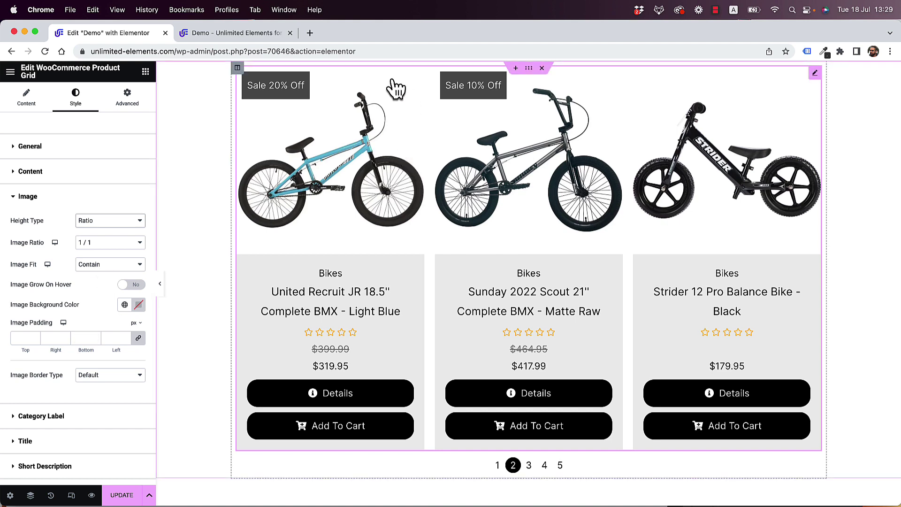
pyautogui.click(38, 339)
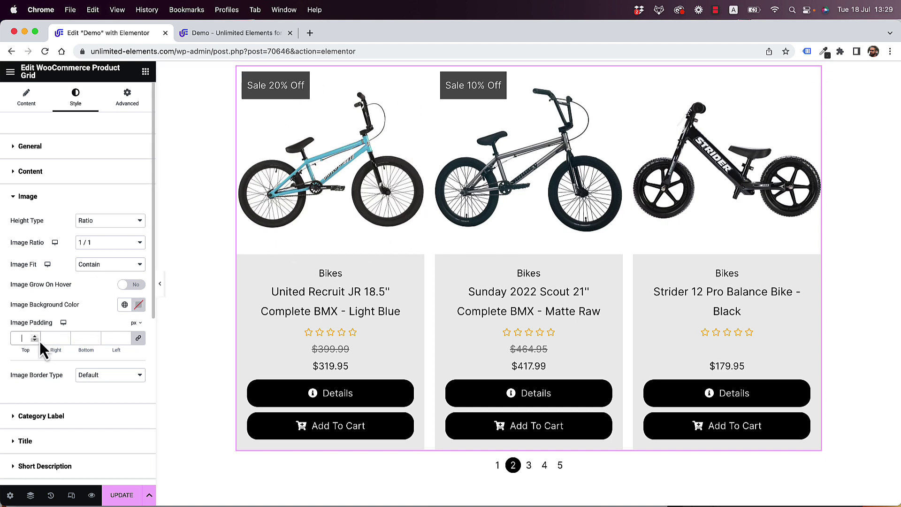
pyautogui.write('30')
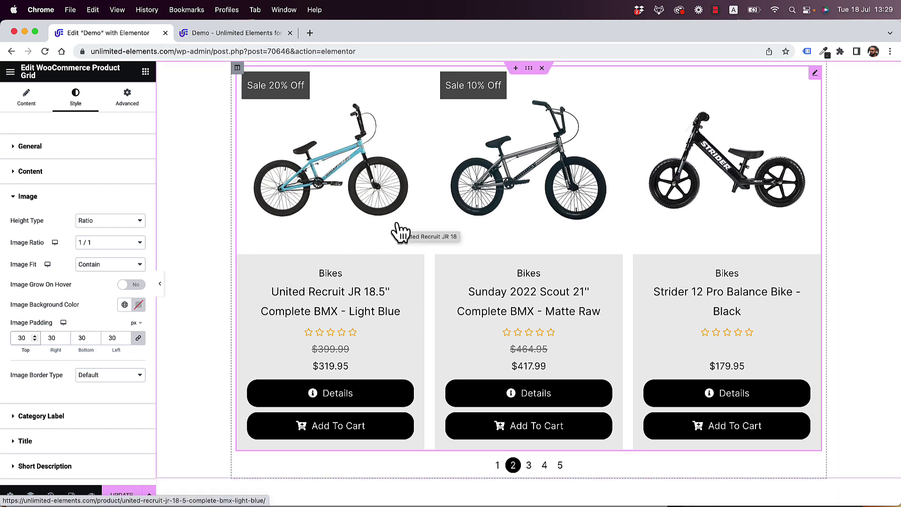
# Close the image settings and look through the product grid's other style sections
pyautogui.click(50, 198)
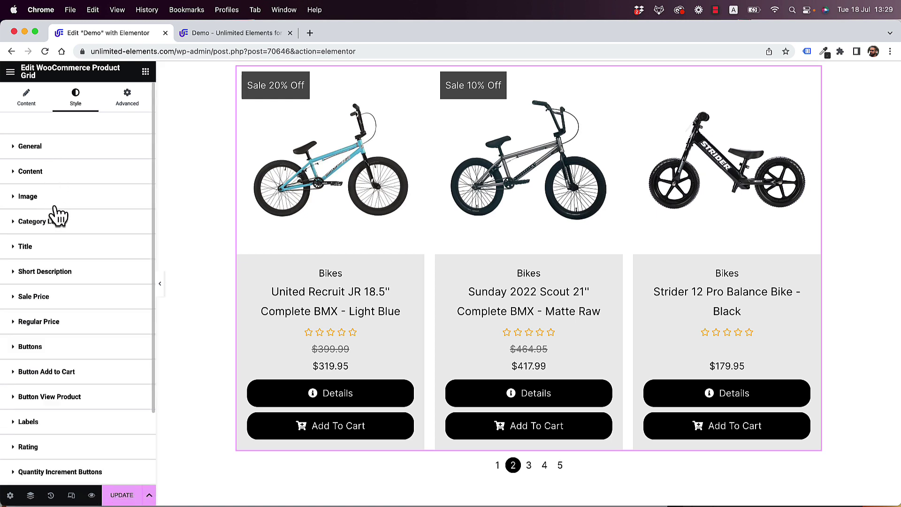
pyautogui.scroll(-3, 57, 215)
pyautogui.scroll(3, 57, 215)
pyautogui.scroll(-1, 58, 216)
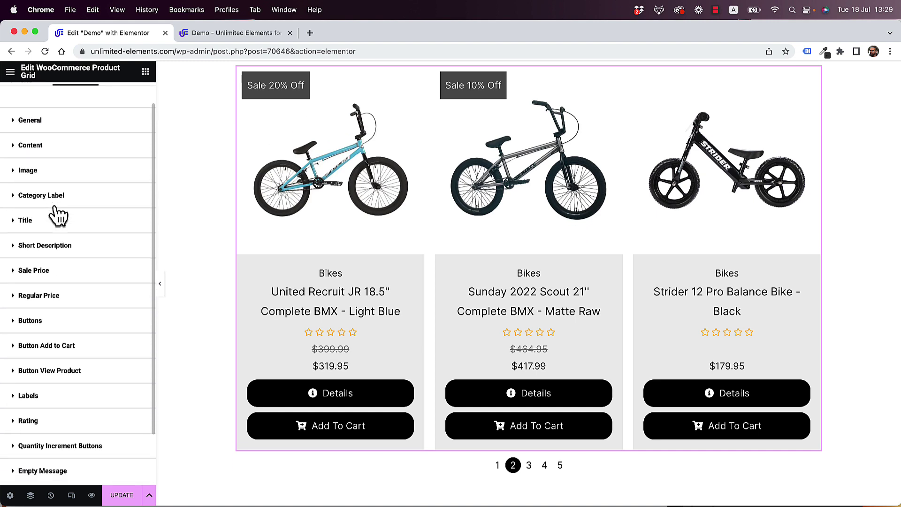
pyautogui.scroll(-1, 58, 216)
pyautogui.scroll(3, 56, 209)
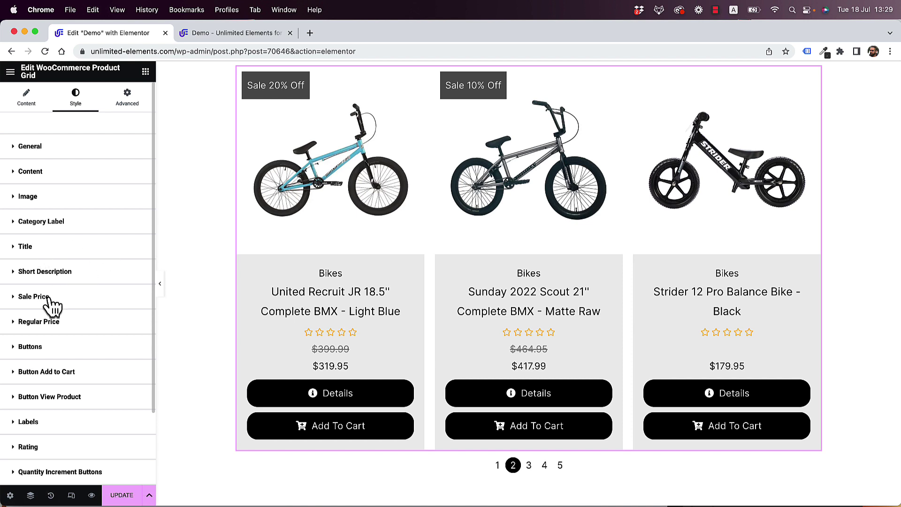
# Hide the product ratings in the grid's content layout settings
pyautogui.click(24, 98)
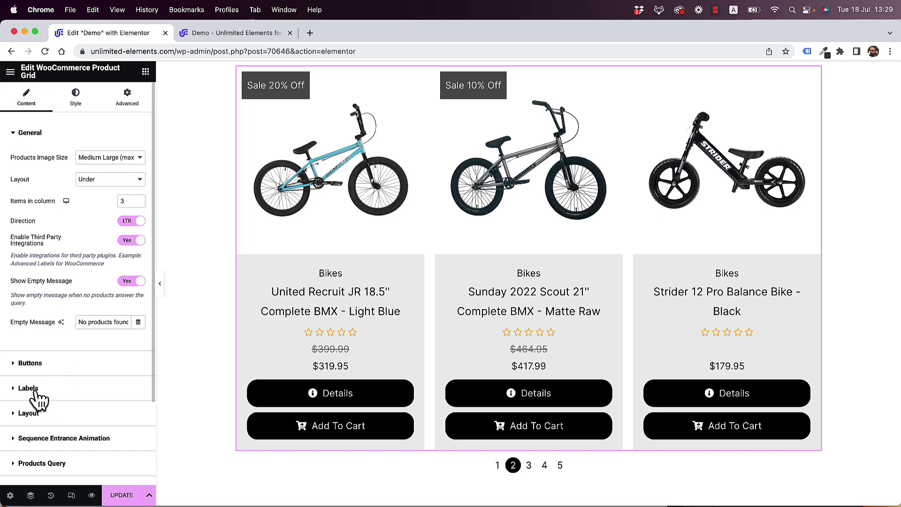
pyautogui.click(38, 415)
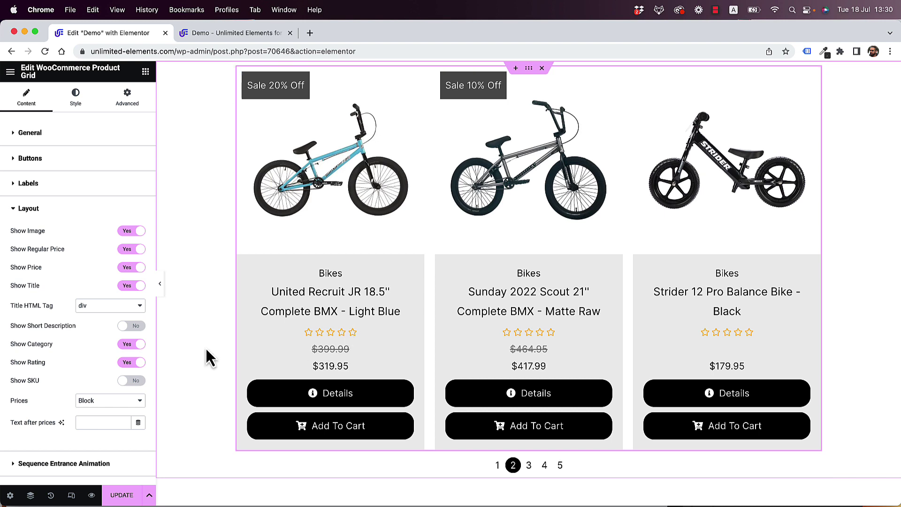
pyautogui.click(134, 363)
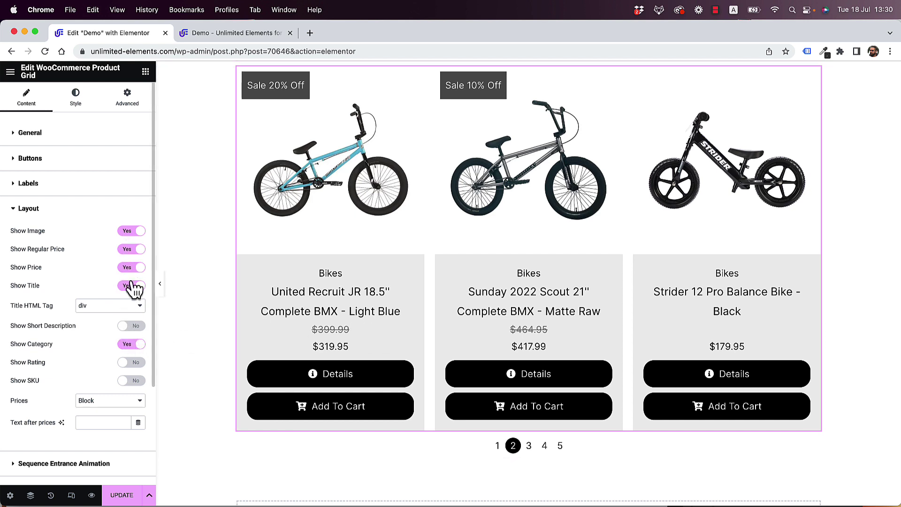
# Compare the Inline and Block price displays in the grid and settle on Inline
pyautogui.click(120, 406)
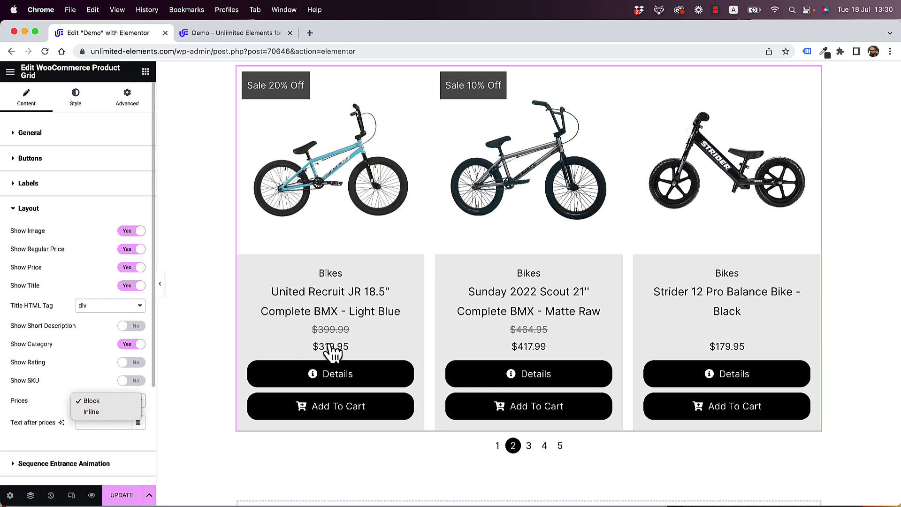
pyautogui.click(108, 413)
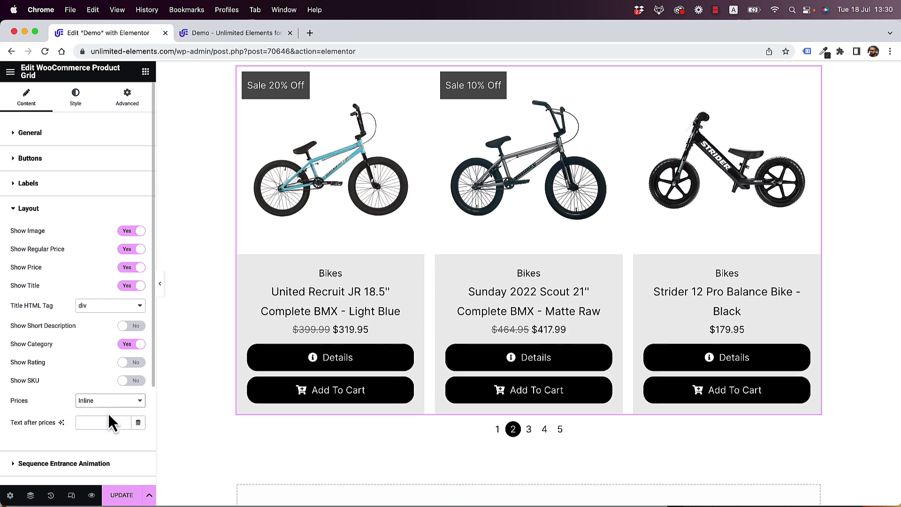
pyautogui.click(108, 413)
pyautogui.click(92, 390)
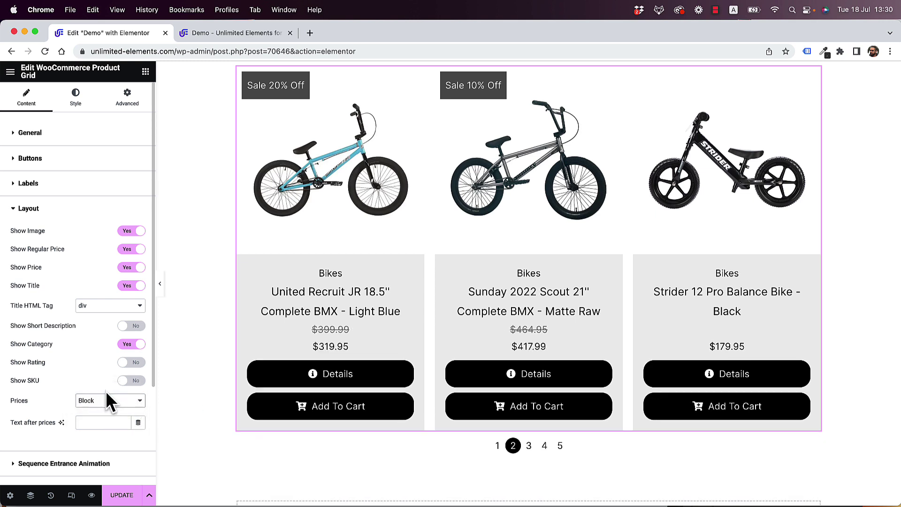
pyautogui.click(106, 395)
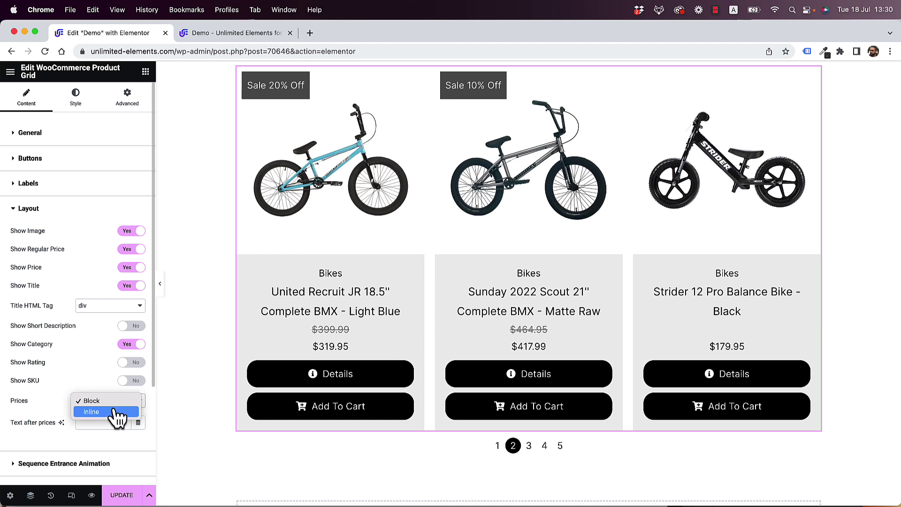
pyautogui.click(116, 412)
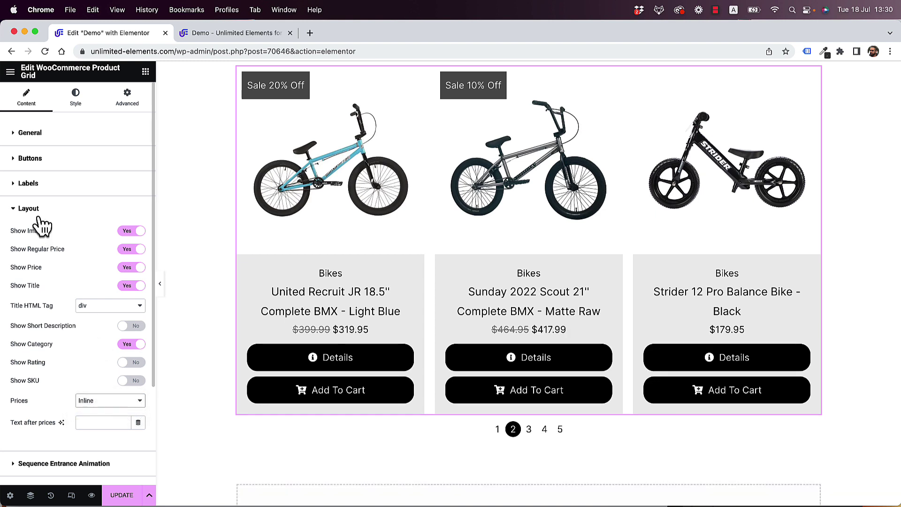
# Try the Reveal from Bottom layout on the product grid and preview its hover effect on the products
pyautogui.click(40, 139)
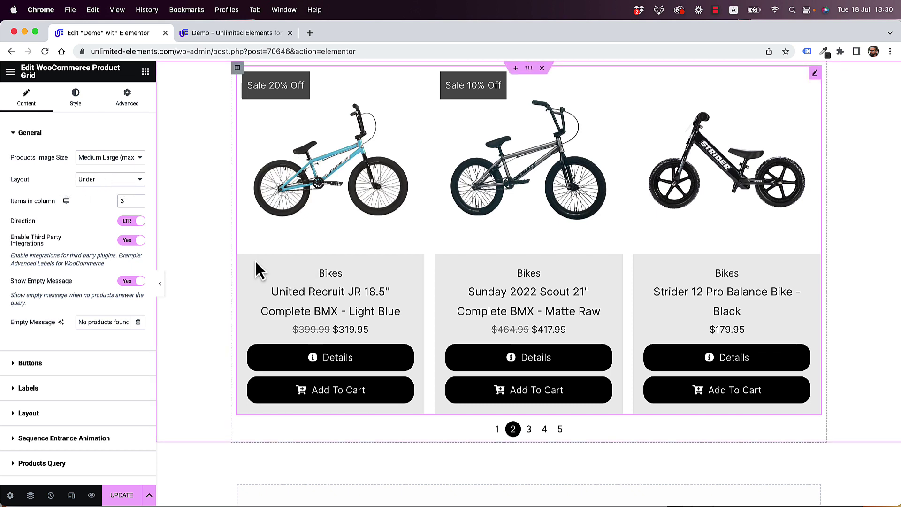
pyautogui.click(108, 180)
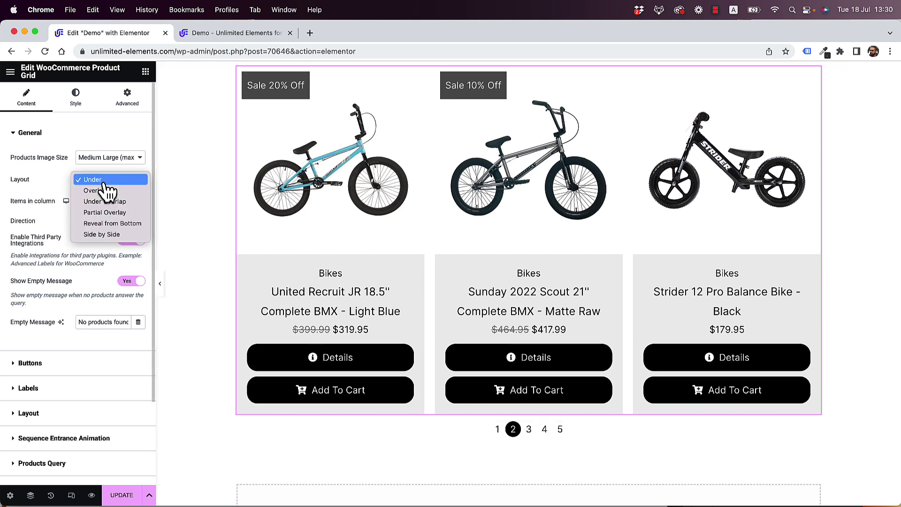
pyautogui.click(116, 224)
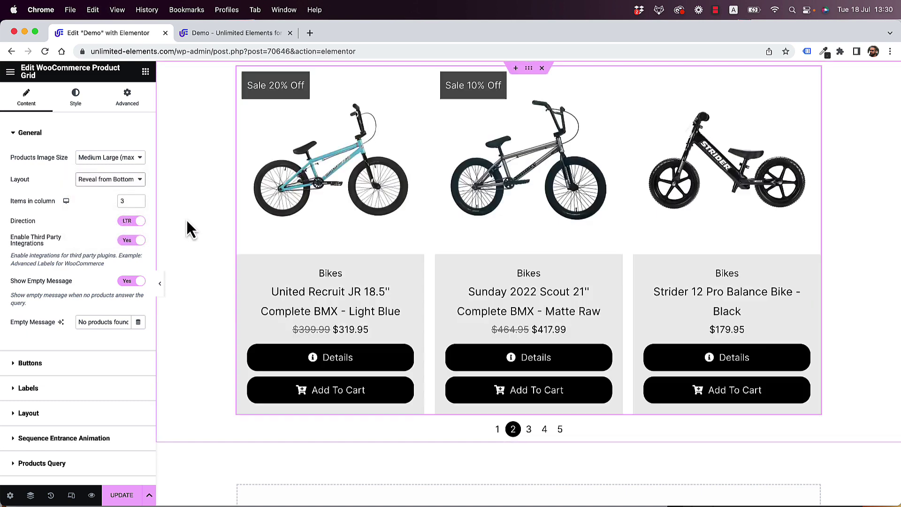
pyautogui.moveTo(296, 223)
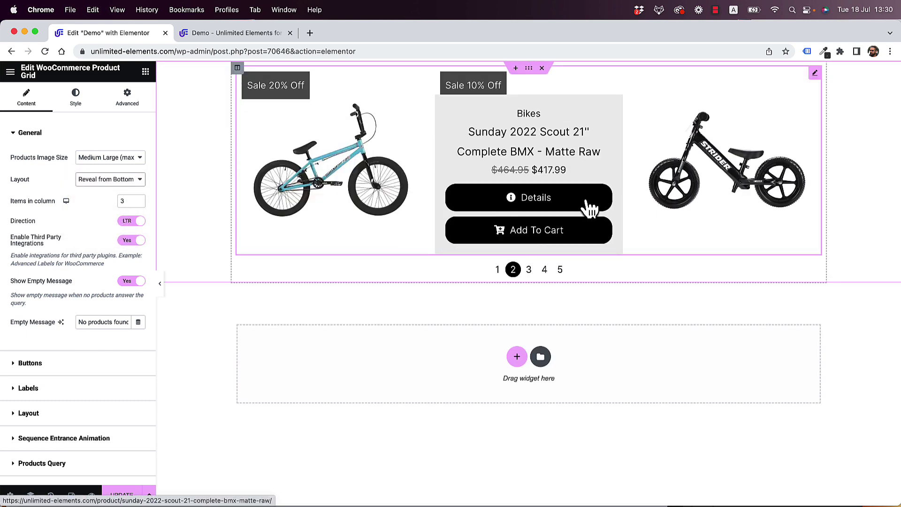
pyautogui.moveTo(537, 196)
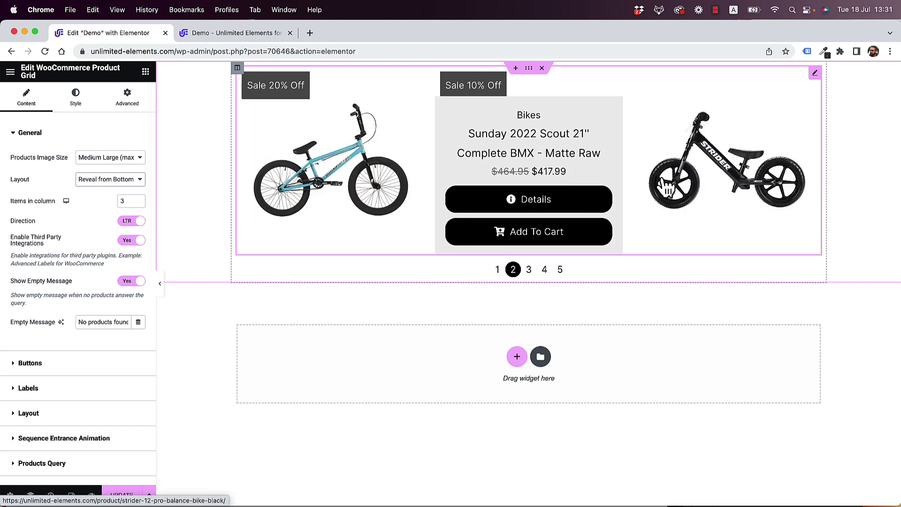
pyautogui.moveTo(270, 167)
# Try the Under Overlap layout on the product grid and switch it back to Under
pyautogui.click(121, 182)
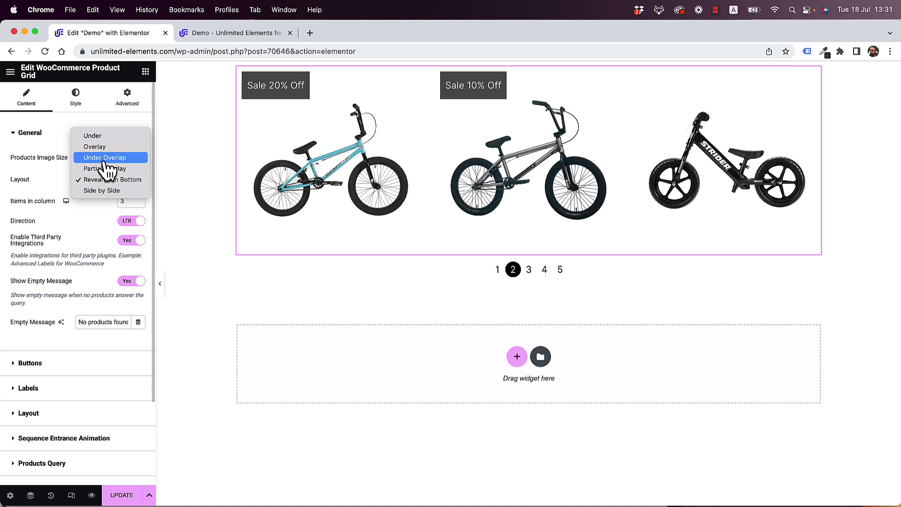
pyautogui.click(106, 160)
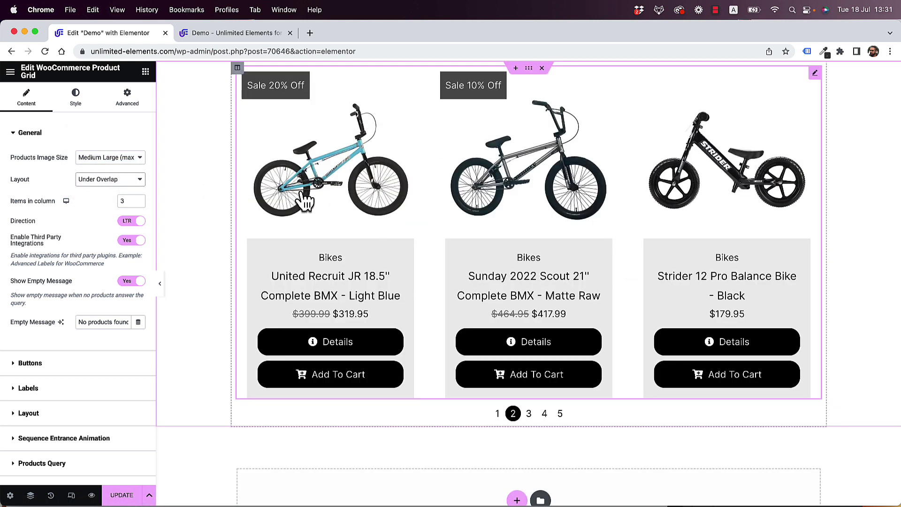
pyautogui.click(108, 183)
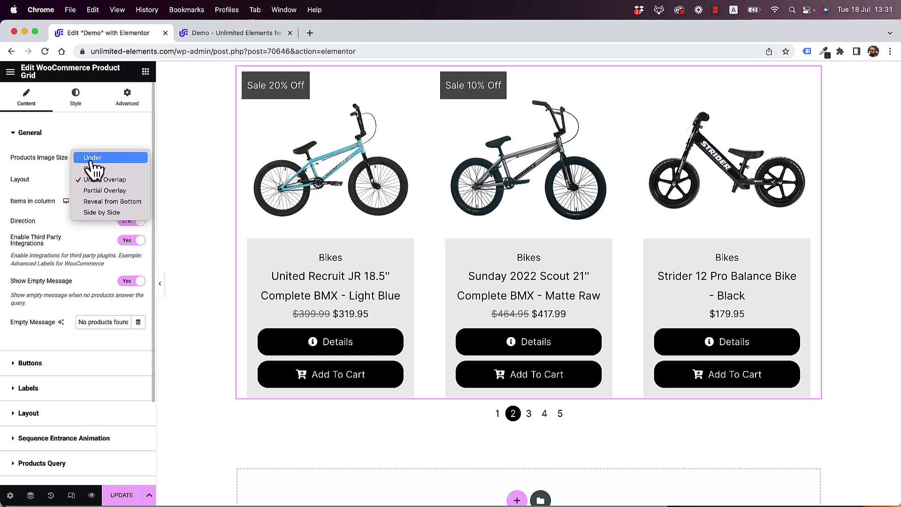
pyautogui.click(94, 170)
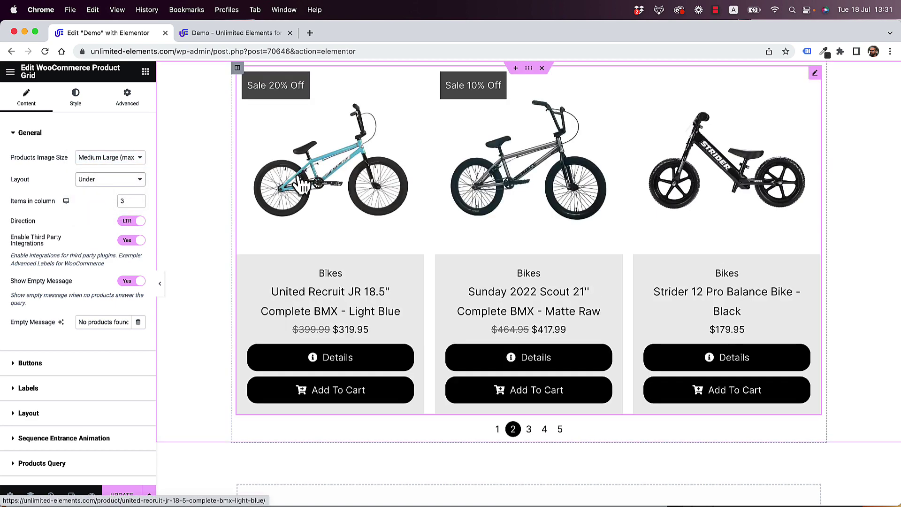
# Try 2 items in column for the product grid and set it back to 3
pyautogui.click(113, 180)
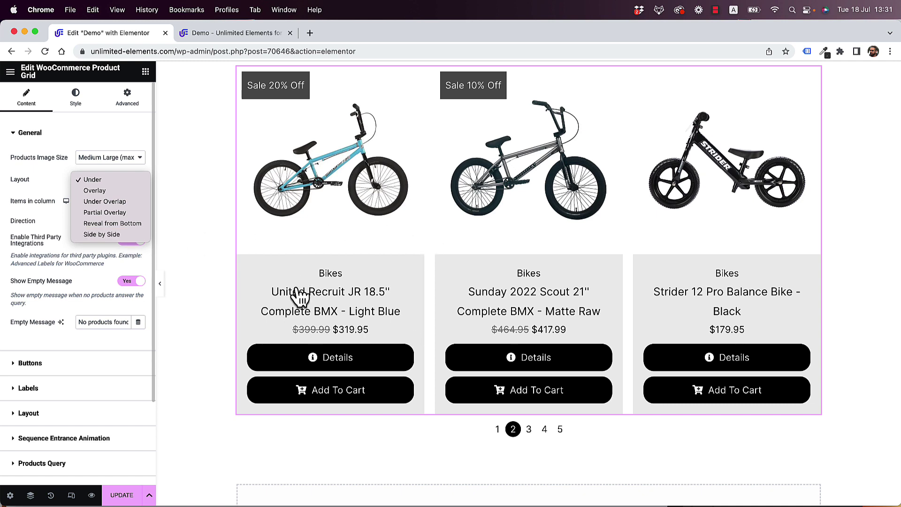
pyautogui.click(193, 212)
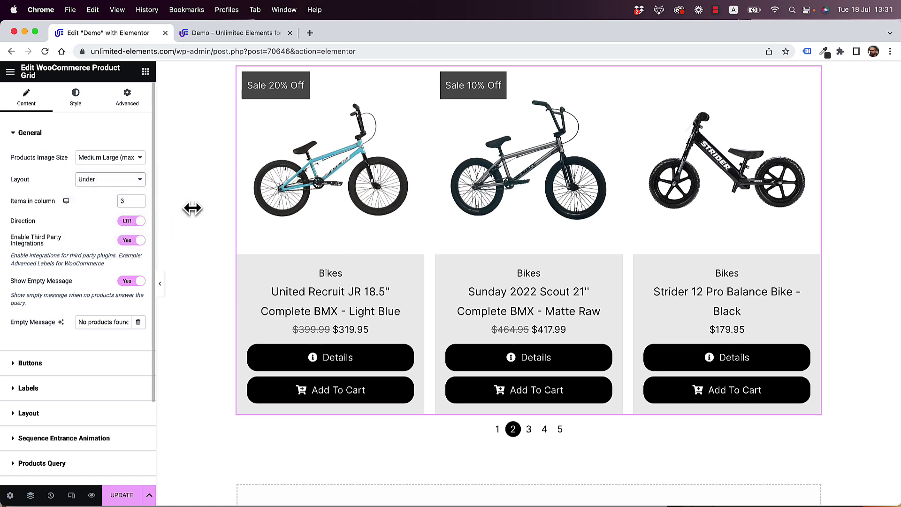
pyautogui.doubleClick(129, 201)
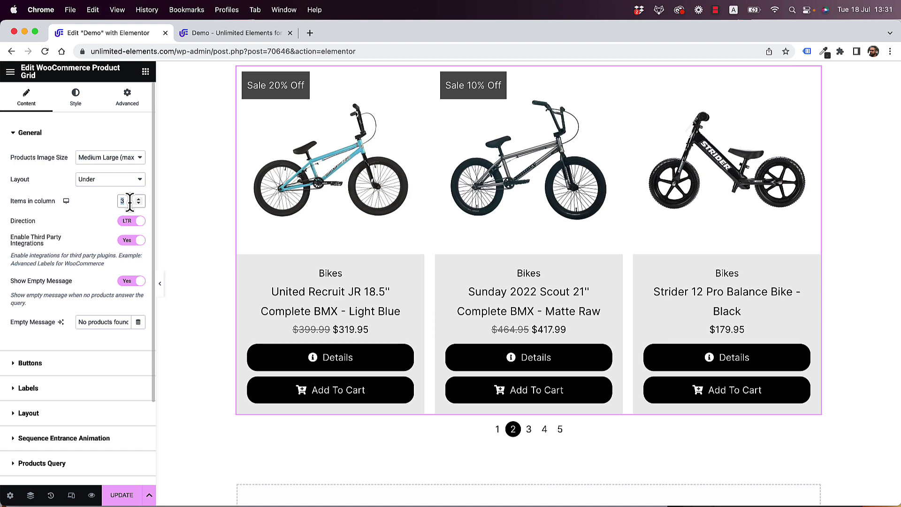
pyautogui.write('2')
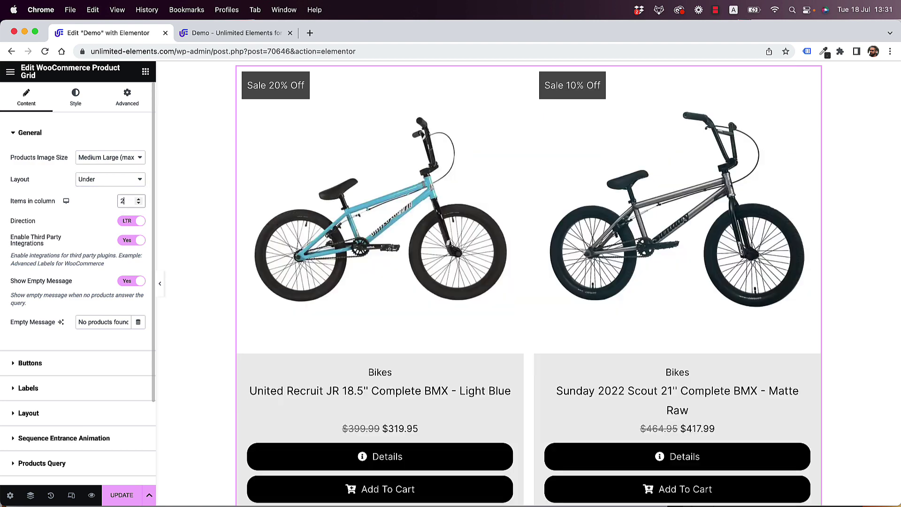
pyautogui.scroll(-7, 567, 257)
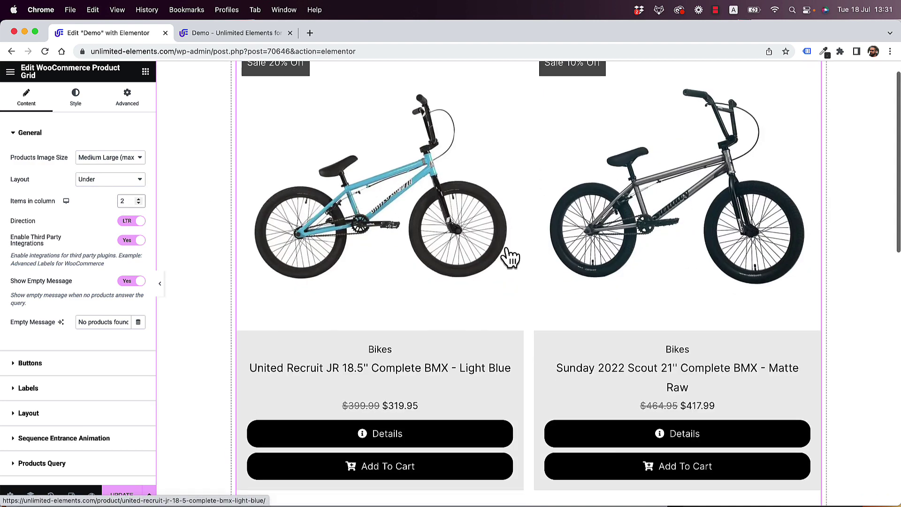
pyautogui.scroll(7, 511, 257)
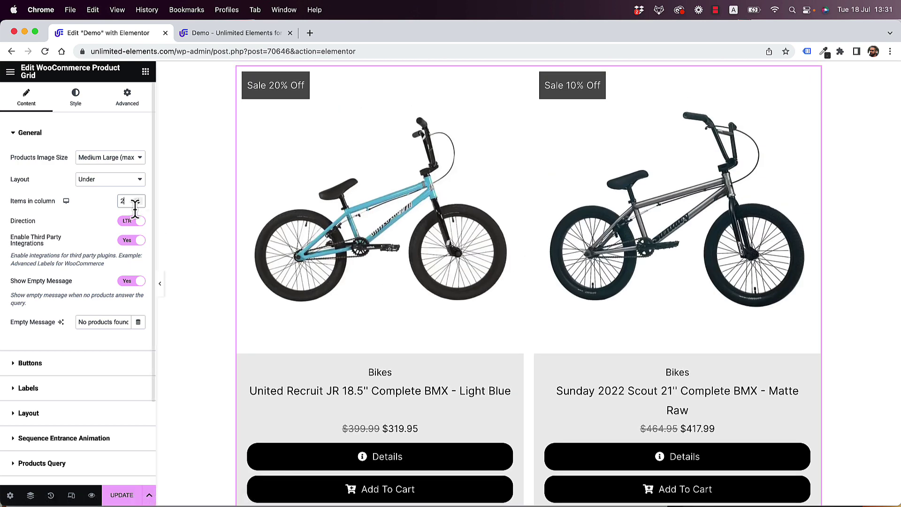
pyautogui.write('3')
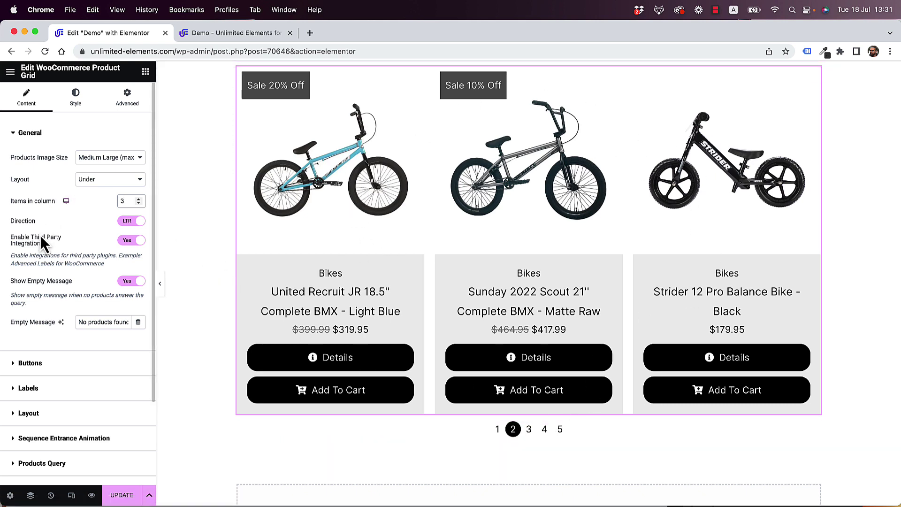
# Hide the product Details button and enable the quantity increment buttons in the grid's button settings
pyautogui.scroll(-1, 66, 149)
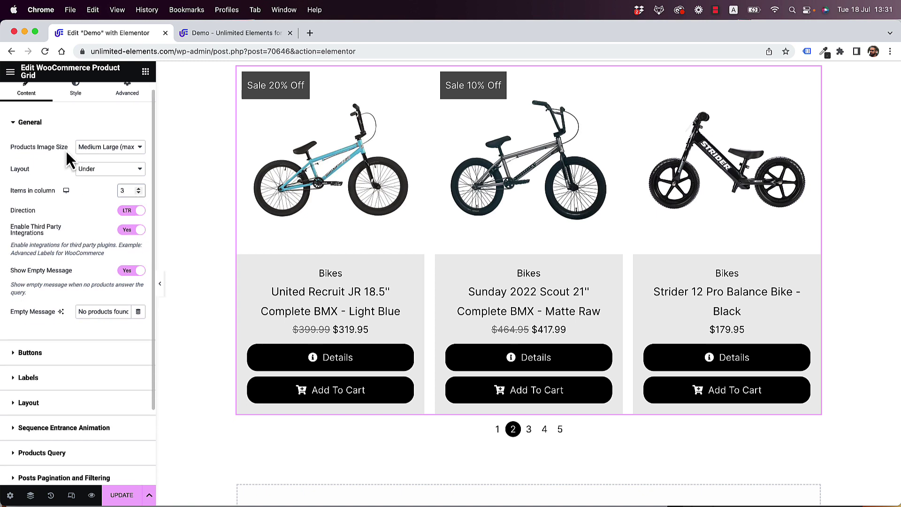
pyautogui.scroll(-3, 66, 150)
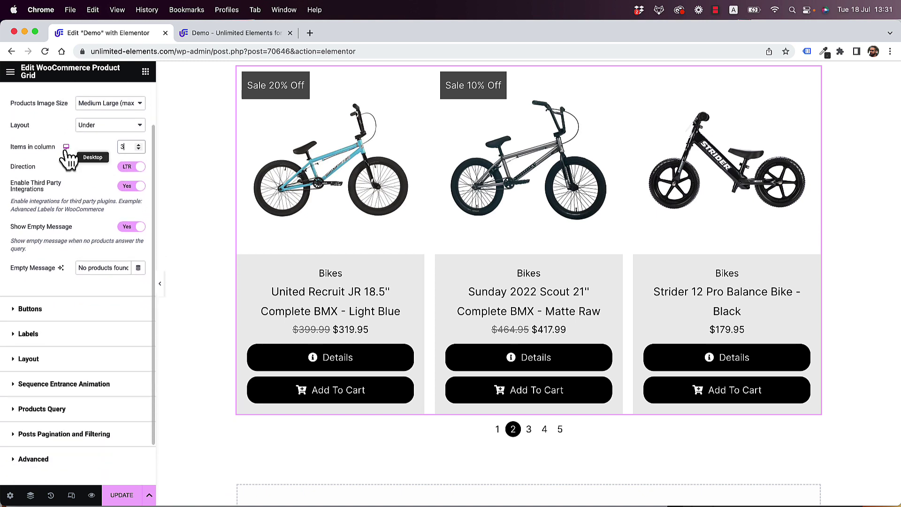
pyautogui.click(68, 296)
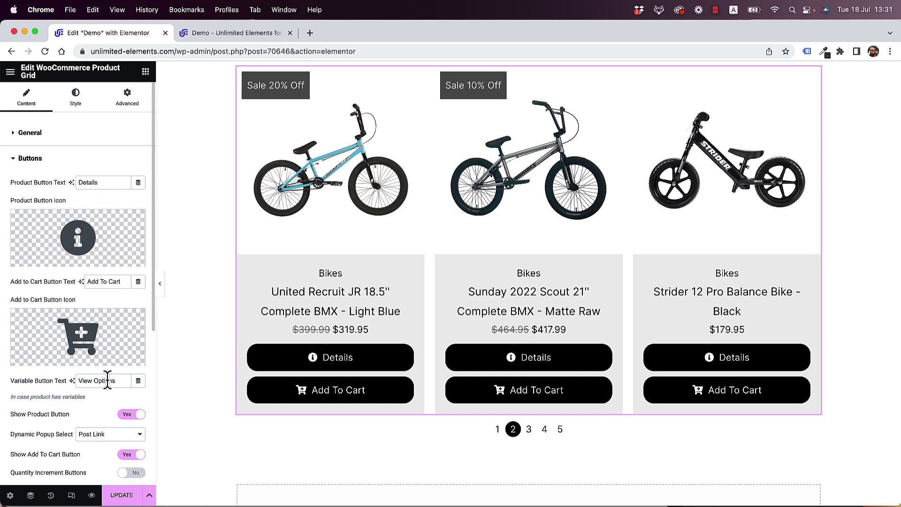
pyautogui.scroll(-2, 107, 271)
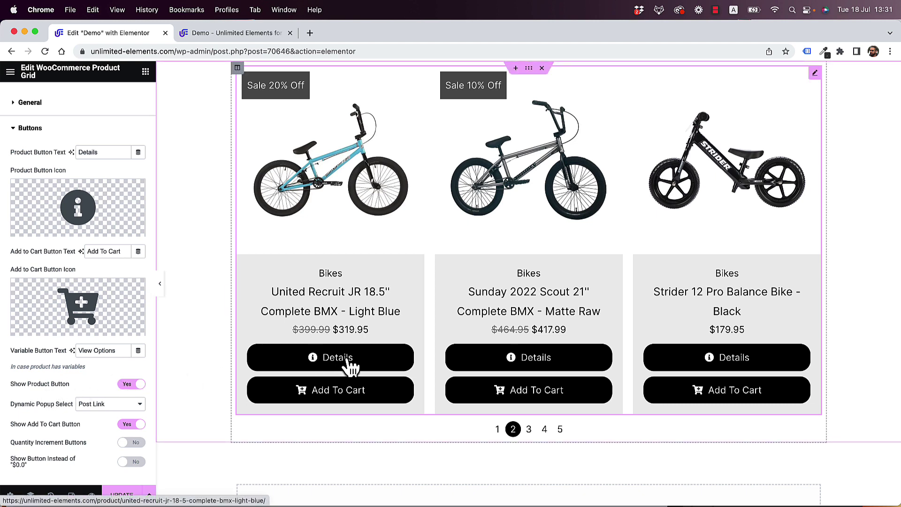
pyautogui.click(135, 384)
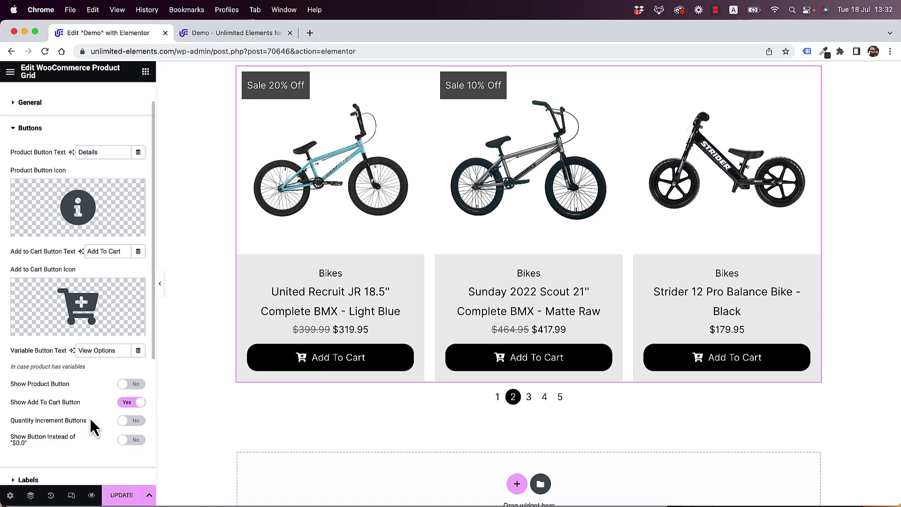
pyautogui.click(133, 422)
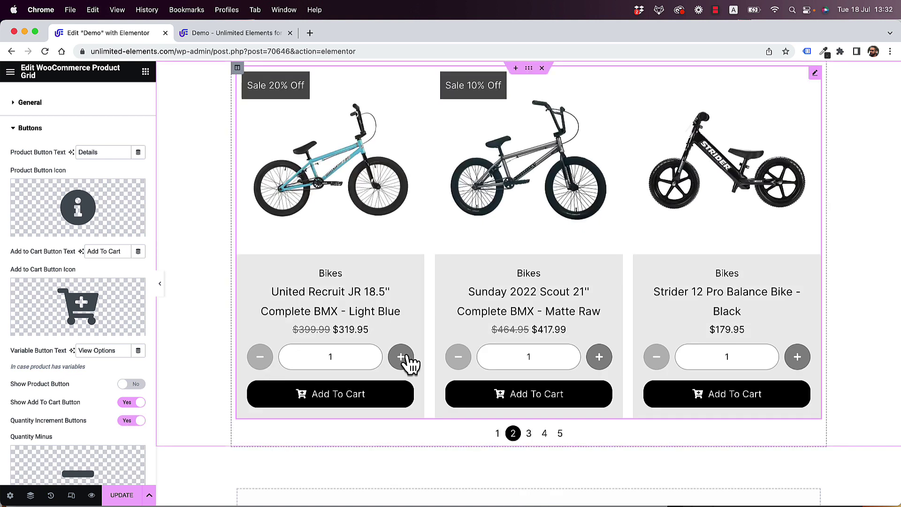
# Test the plus and minus quantity buttons on the first bike in the grid
pyautogui.click(403, 358)
pyautogui.click(402, 358)
pyautogui.click(402, 358)
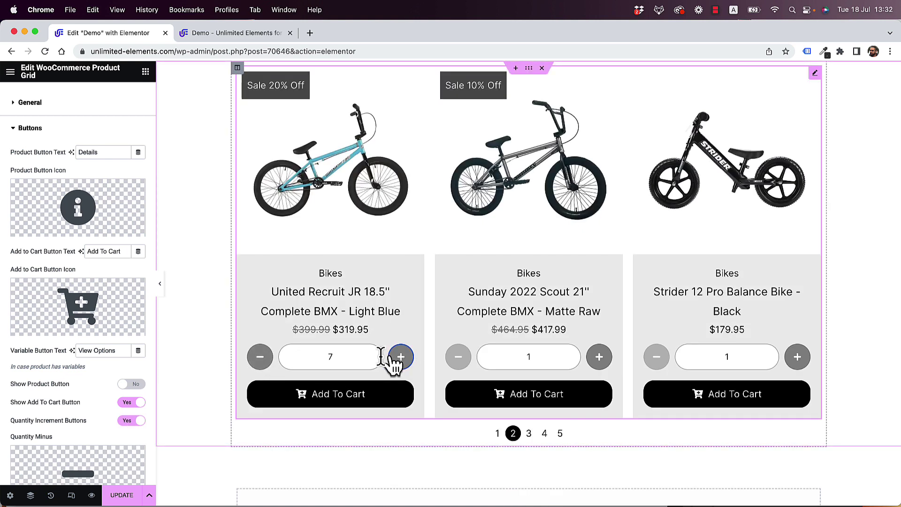
pyautogui.click(261, 360)
pyautogui.click(261, 360)
pyautogui.click(261, 360)
pyautogui.click(261, 360)
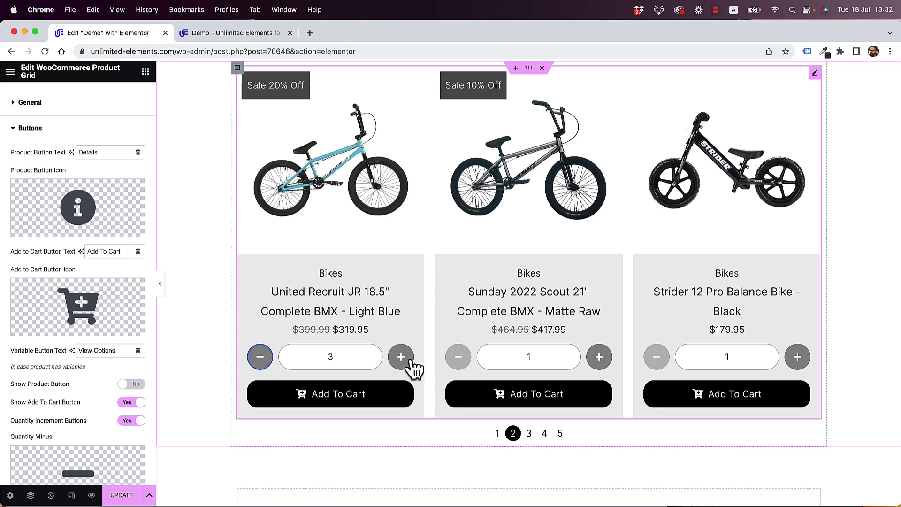
pyautogui.click(262, 363)
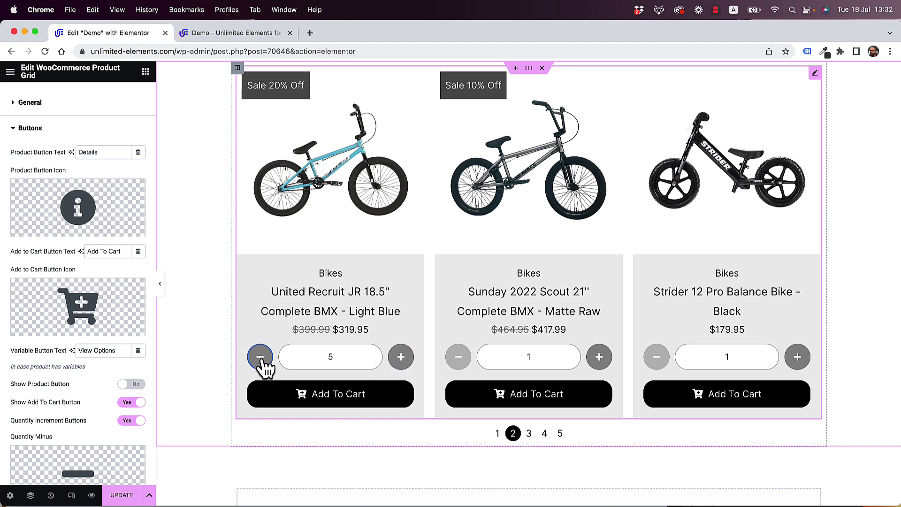
pyautogui.click(262, 362)
pyautogui.click(262, 363)
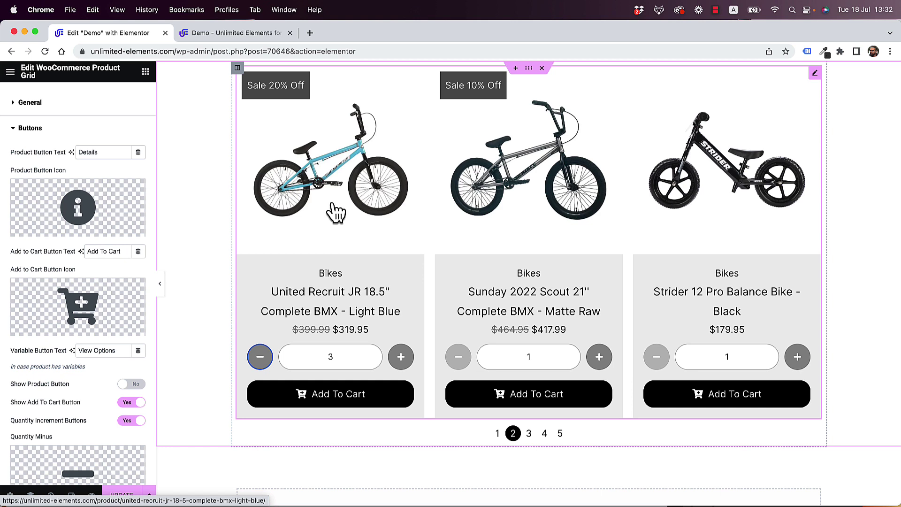
# Try hiding the product labels in the grid's label settings and show them again
pyautogui.click(39, 134)
pyautogui.click(40, 184)
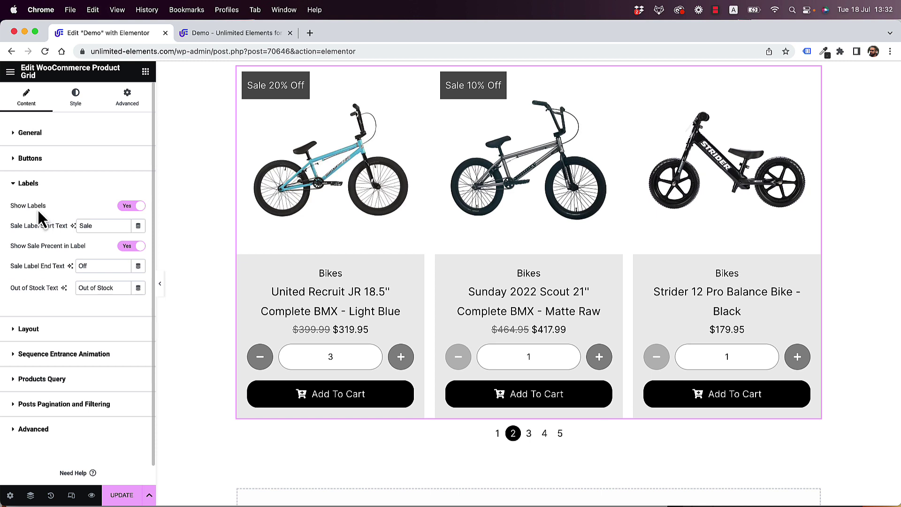
pyautogui.click(133, 207)
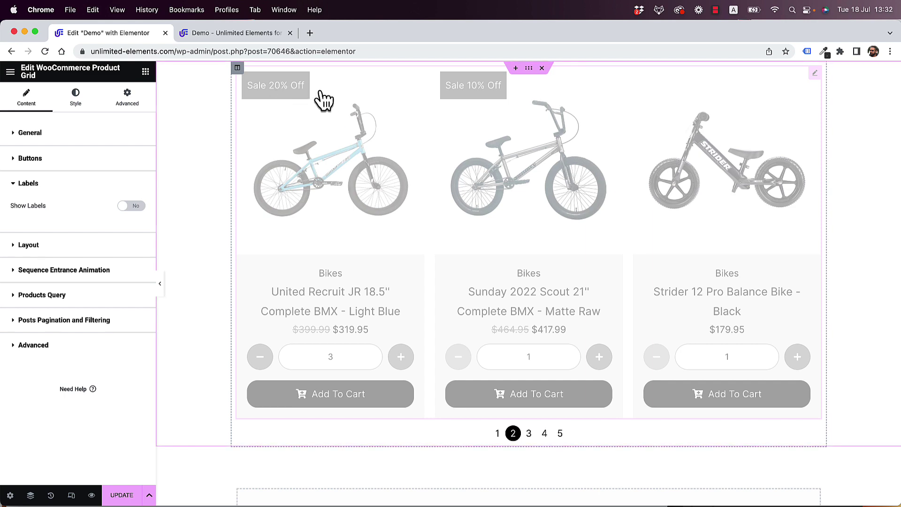
pyautogui.click(134, 206)
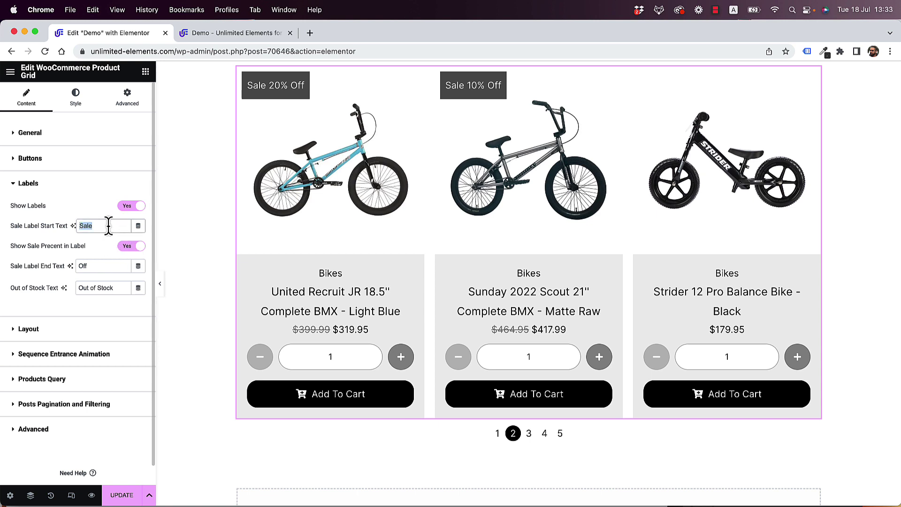
# Turn off the sale percent in the product labels and clear the sale label end text
pyautogui.click(137, 245)
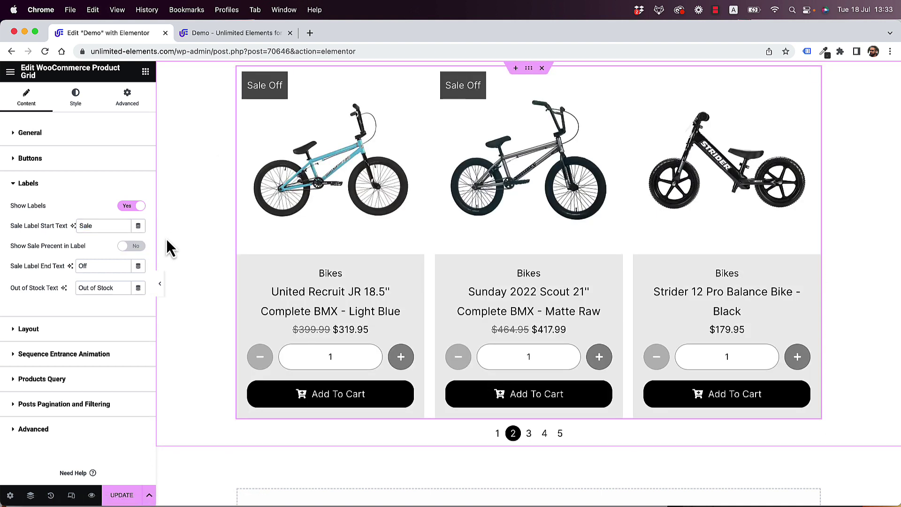
pyautogui.doubleClick(111, 266)
pyautogui.press('BackSpace')
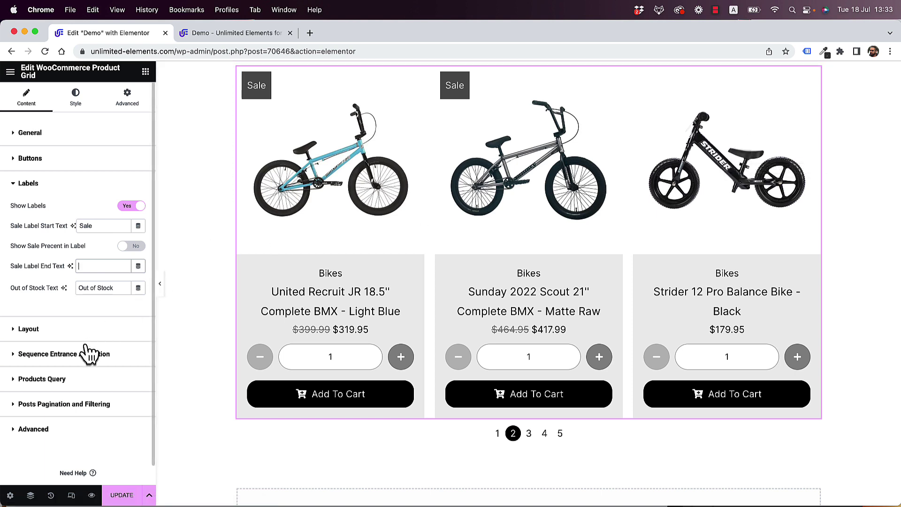
# Set the product grid's sequence entrance animation to Appear
pyautogui.click(37, 355)
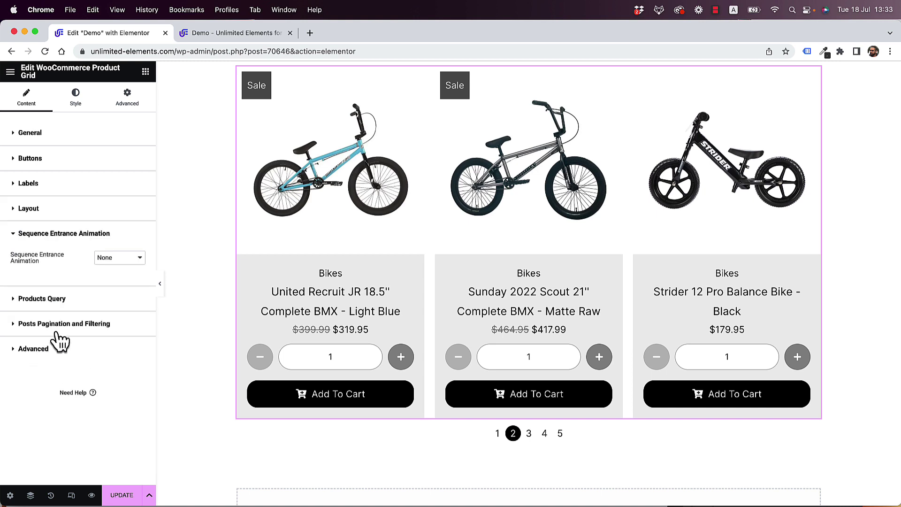
pyautogui.click(127, 259)
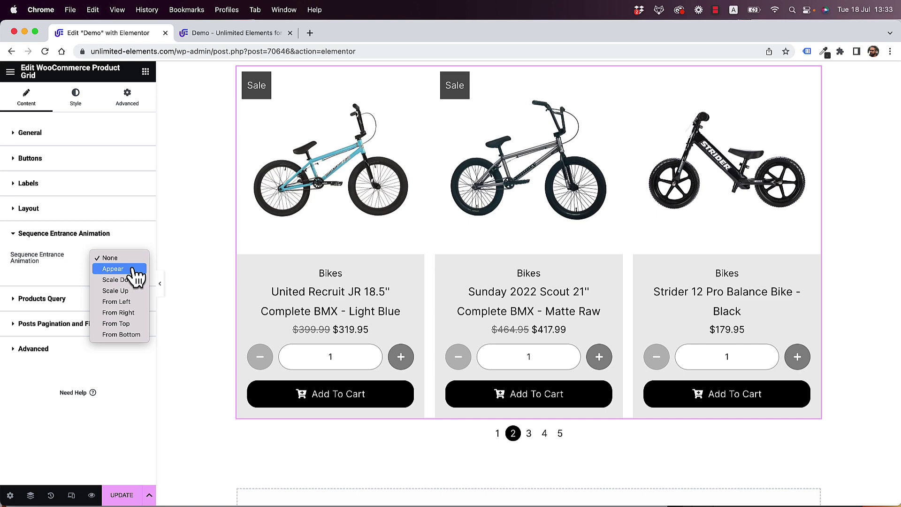
pyautogui.click(134, 270)
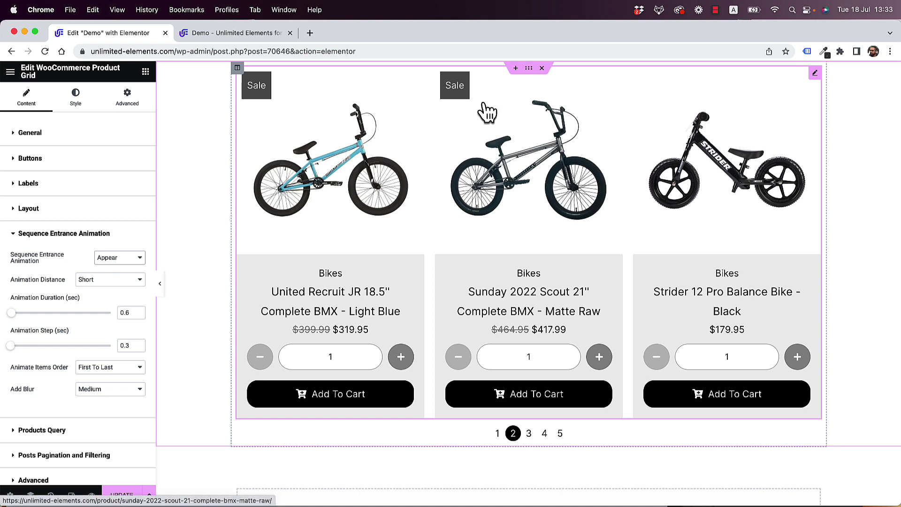
# Add a new column beside the product grid and widen the grid's column to about three quarters of the section
pyautogui.click(146, 71)
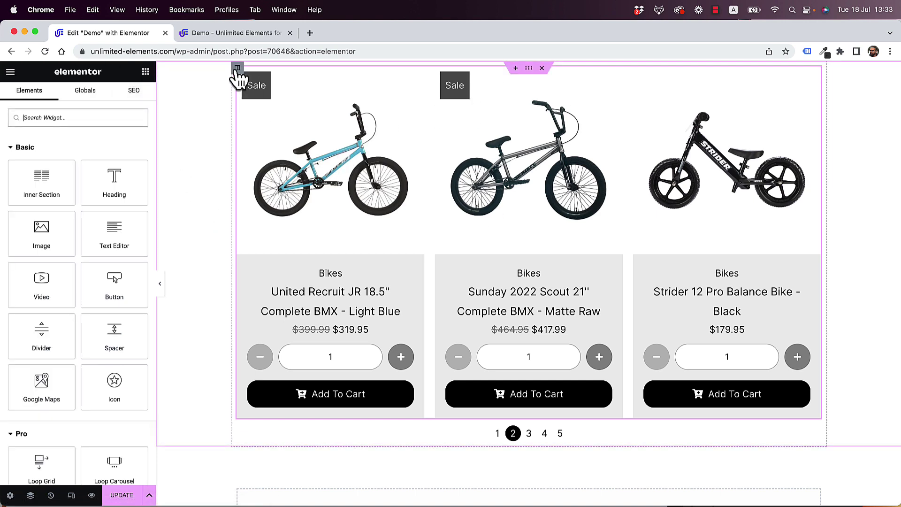
pyautogui.rightClick(237, 69)
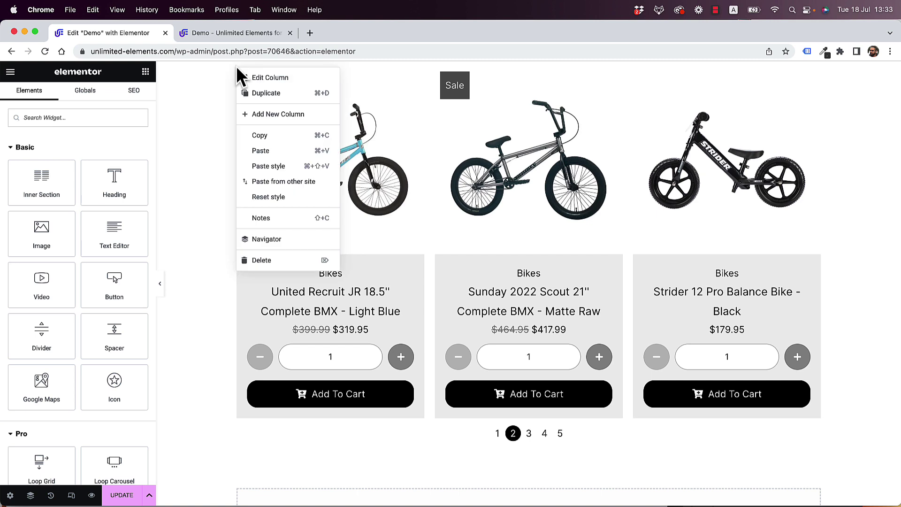
pyautogui.click(280, 113)
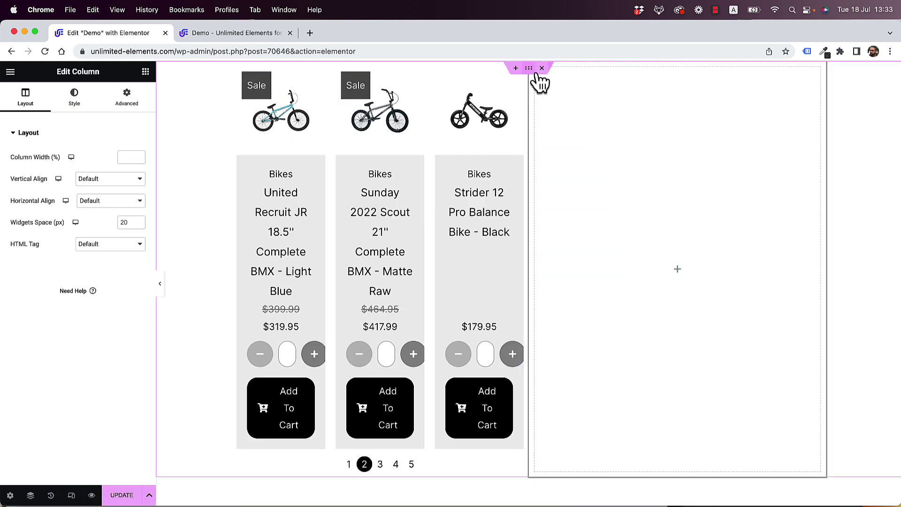
pyautogui.click(611, 96)
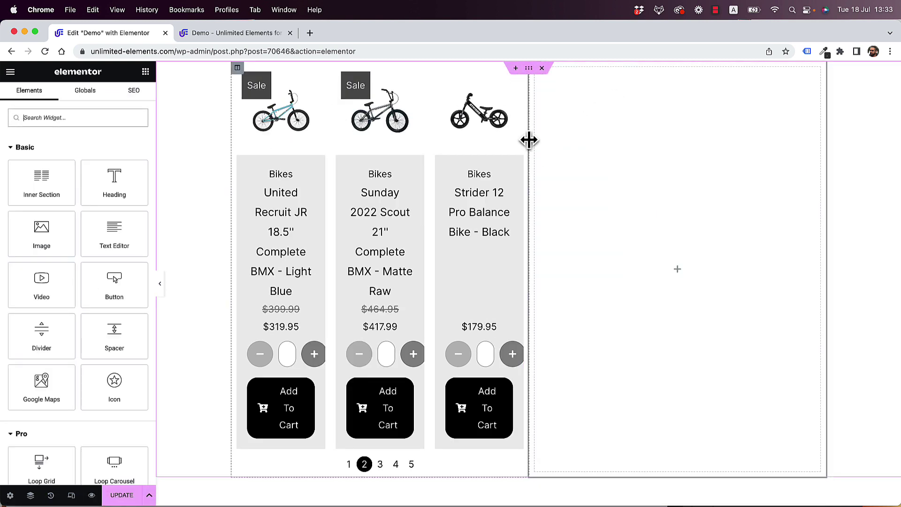
pyautogui.moveTo(529, 140); pyautogui.dragTo(680, 134)
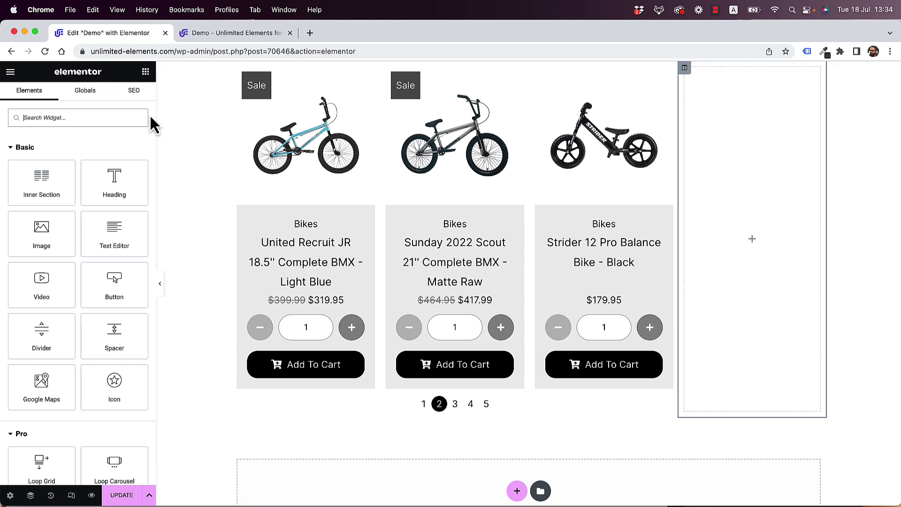
# Find the Checkboxes Filter widget by searching for "check" and place it in the empty column
pyautogui.click(57, 119)
pyautogui.write('check')
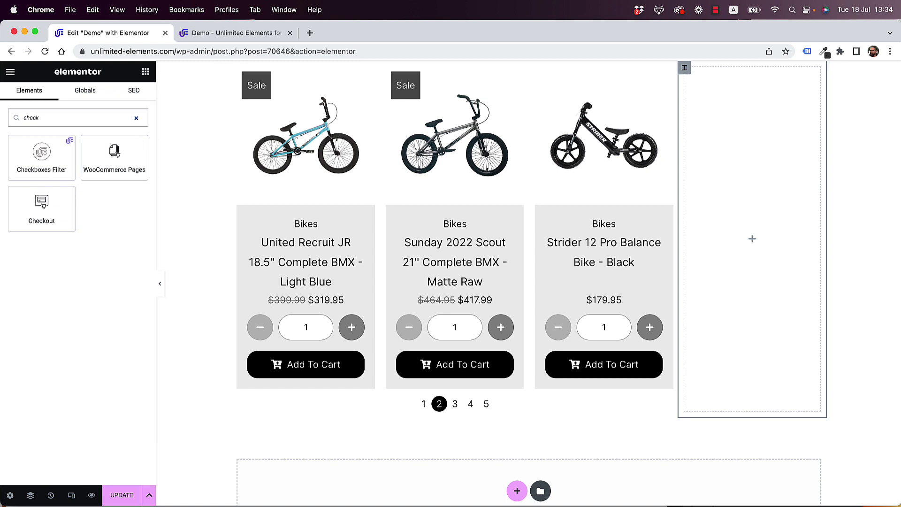
pyautogui.moveTo(54, 155); pyautogui.dragTo(715, 200)
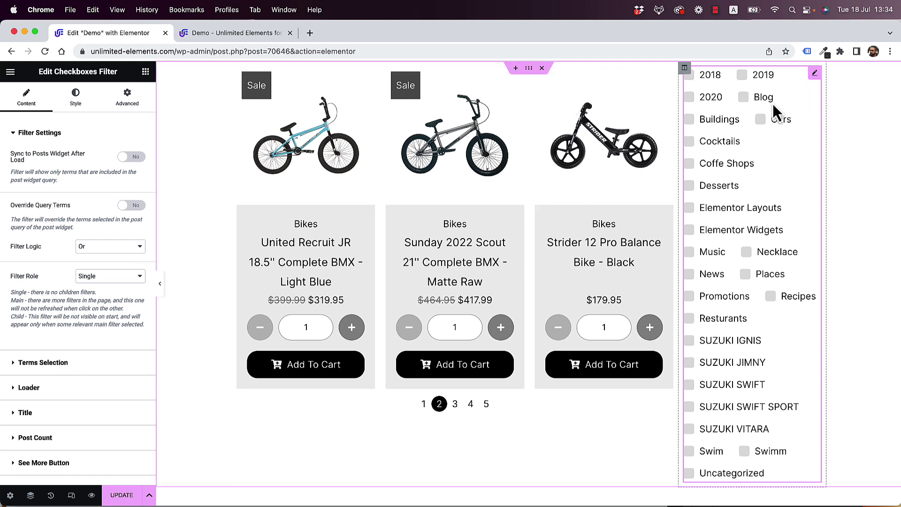
# Set the Checkboxes Filter's post type to Product in its terms selection
pyautogui.click(47, 363)
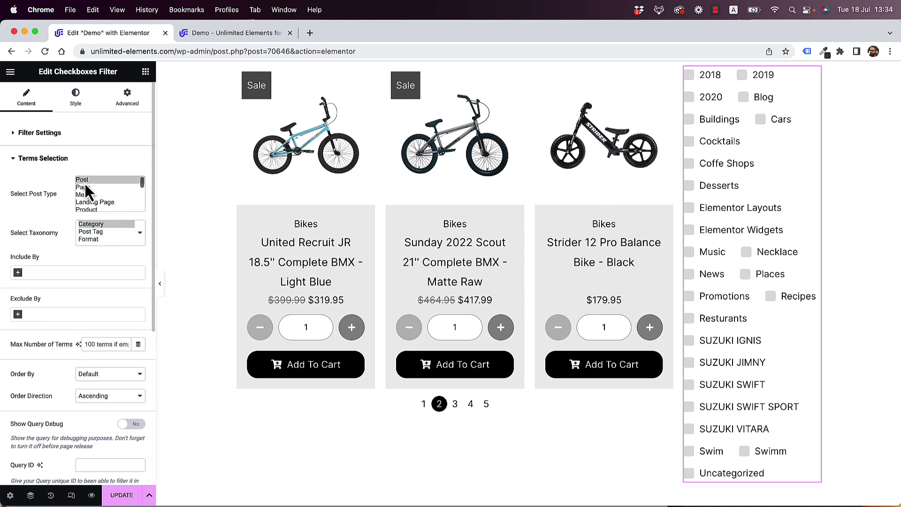
pyautogui.click(83, 209)
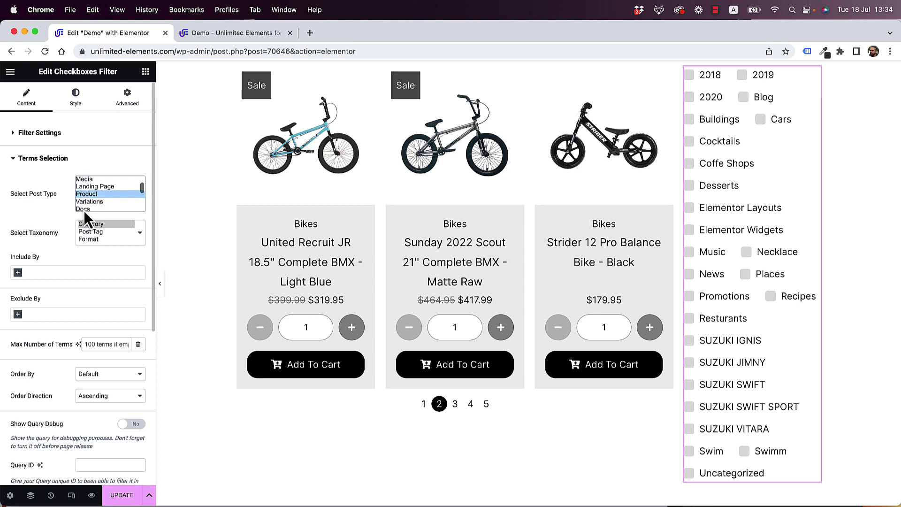
pyautogui.scroll(-2, 85, 207)
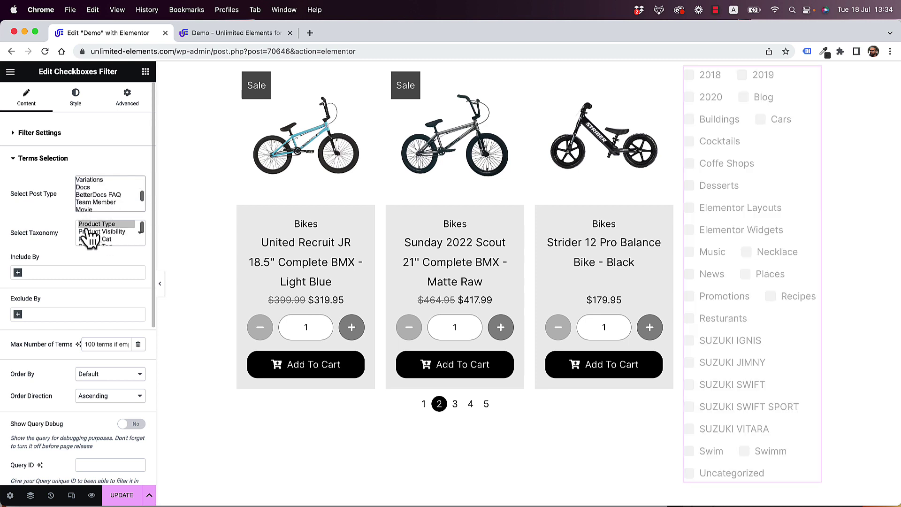
# Set the Checkboxes Filter's taxonomy to Product Cat and include its terms by Specific Terms
pyautogui.click(104, 239)
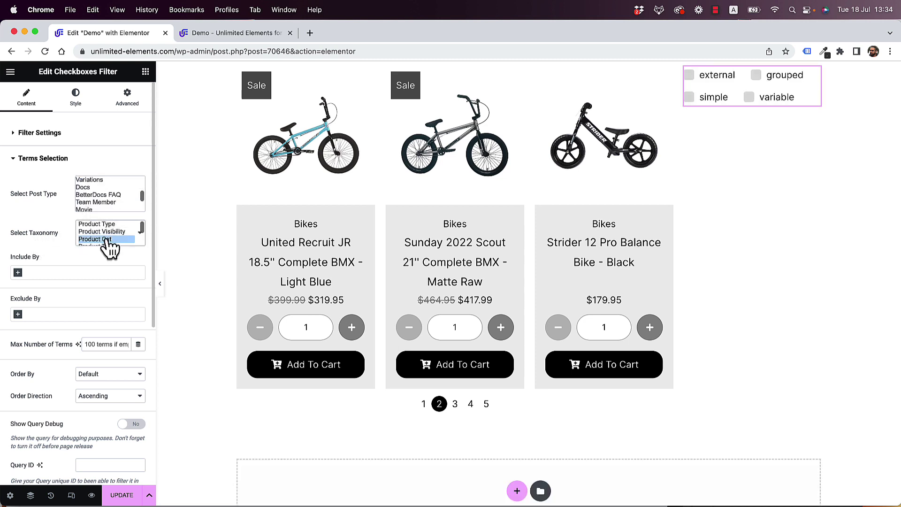
pyautogui.click(58, 272)
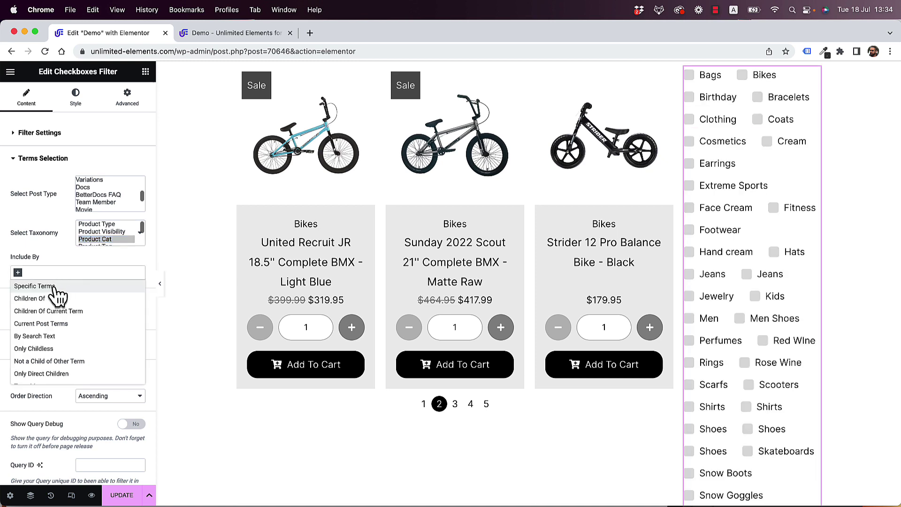
pyautogui.click(58, 288)
# Add Bikes, Skateboards and Scooters as the specific terms the filter loads
pyautogui.click(59, 305)
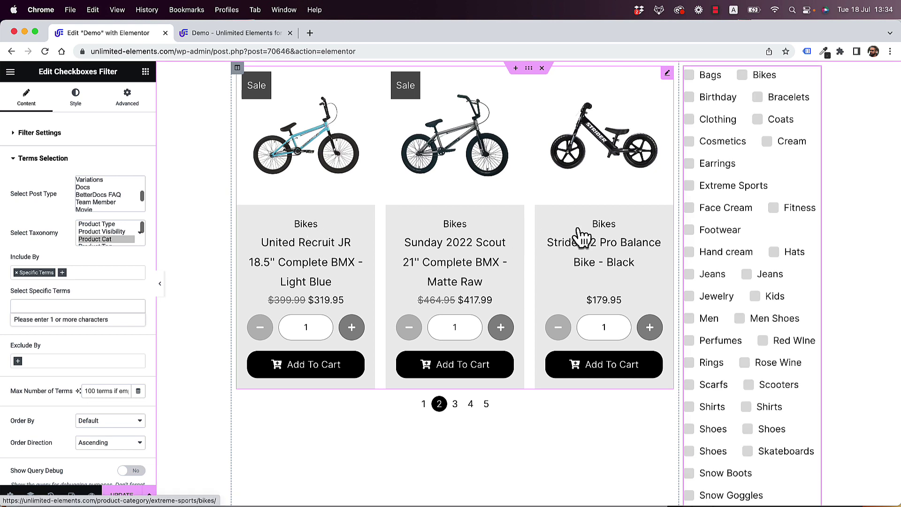
pyautogui.click(50, 308)
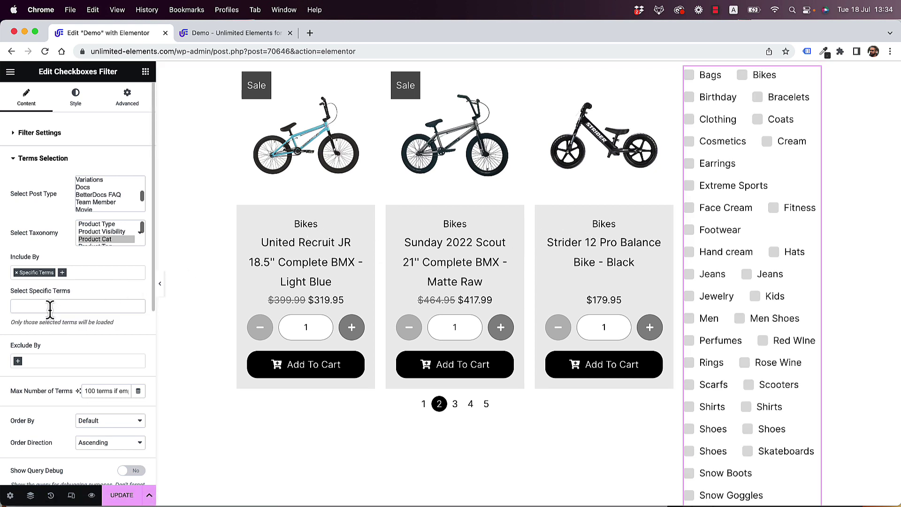
pyautogui.click(50, 307)
pyautogui.write('bike')
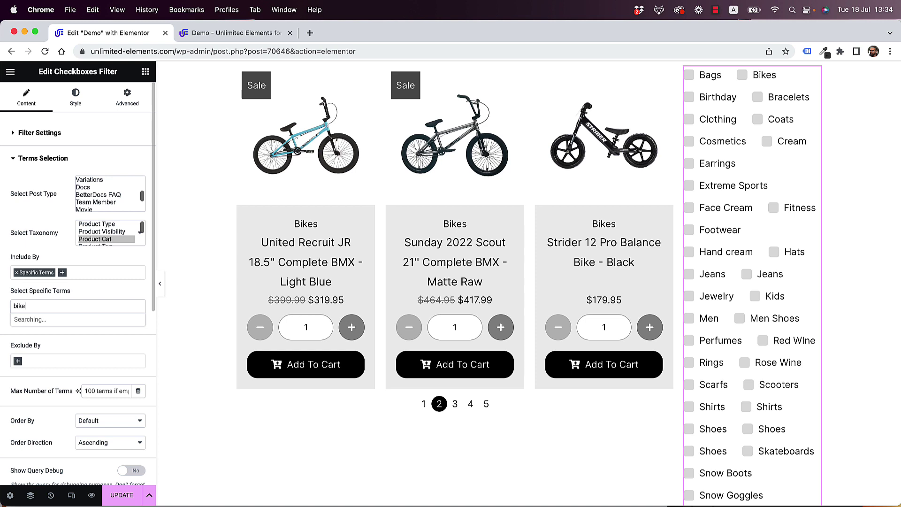
pyautogui.click(53, 318)
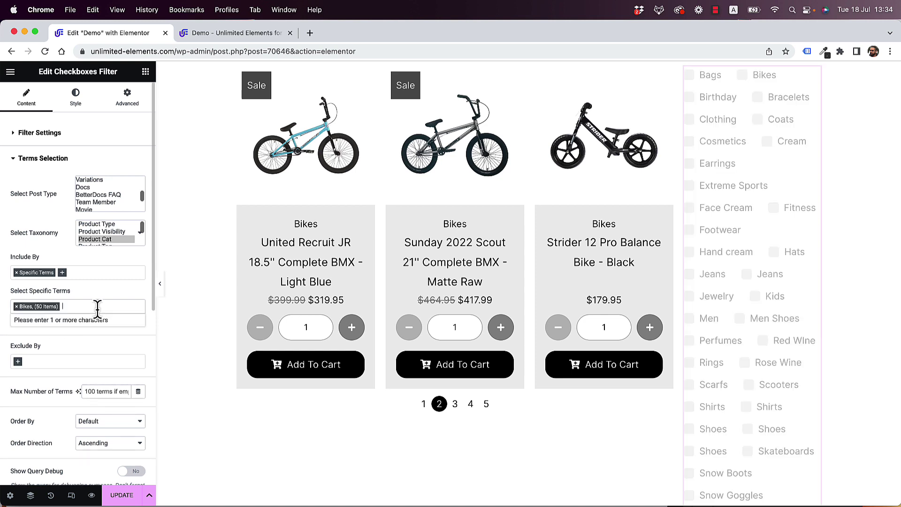
pyautogui.write('sk')
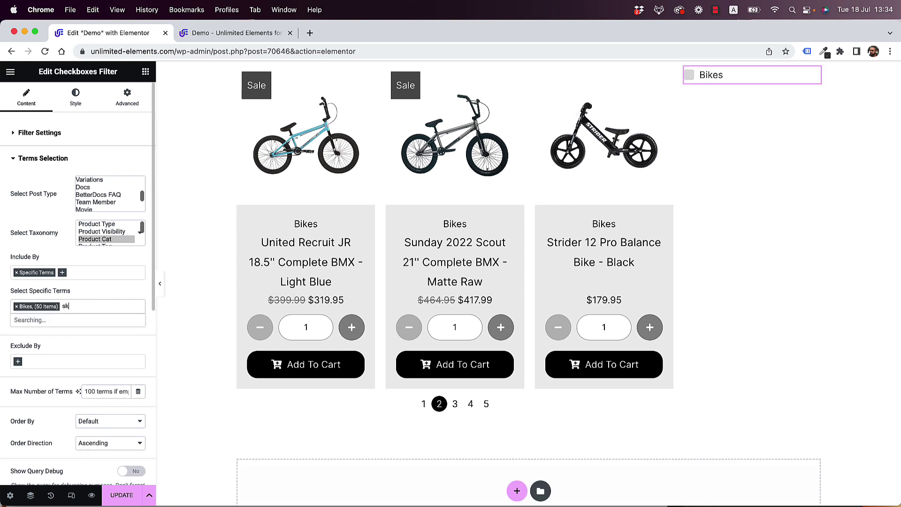
pyautogui.click(94, 320)
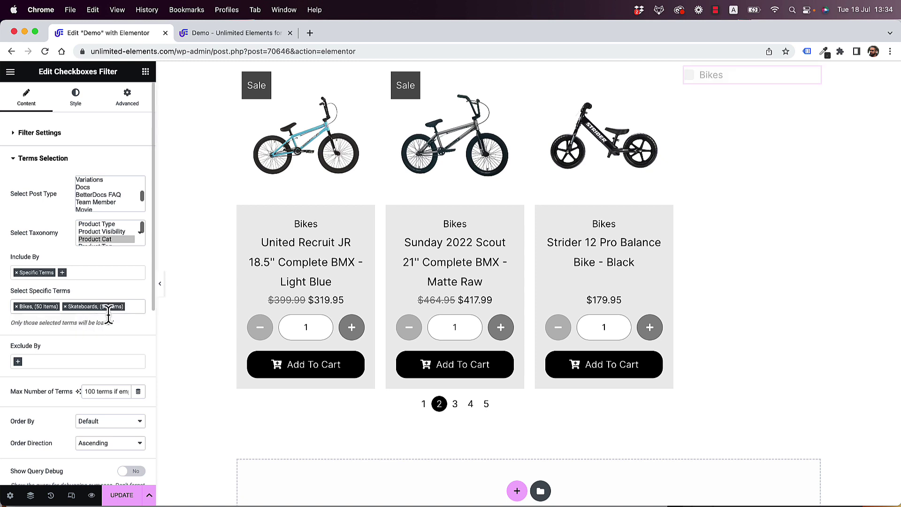
pyautogui.click(139, 308)
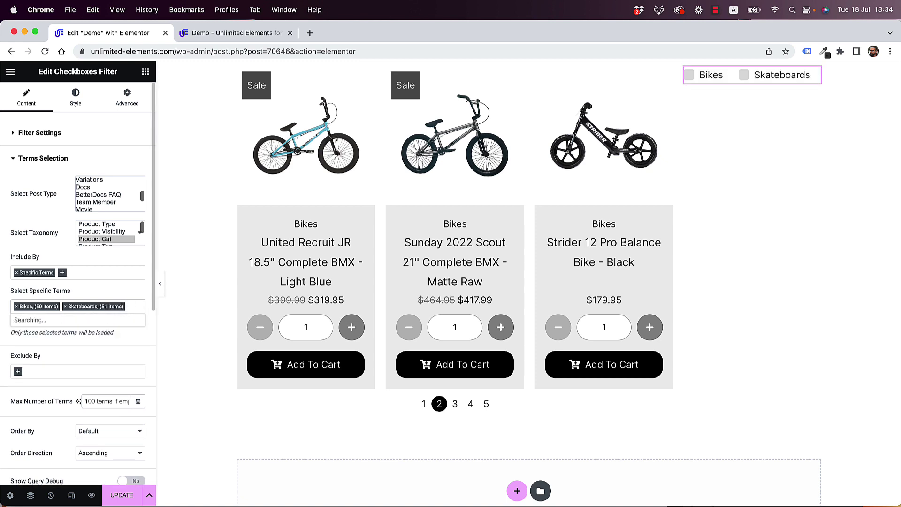
pyautogui.click(132, 308)
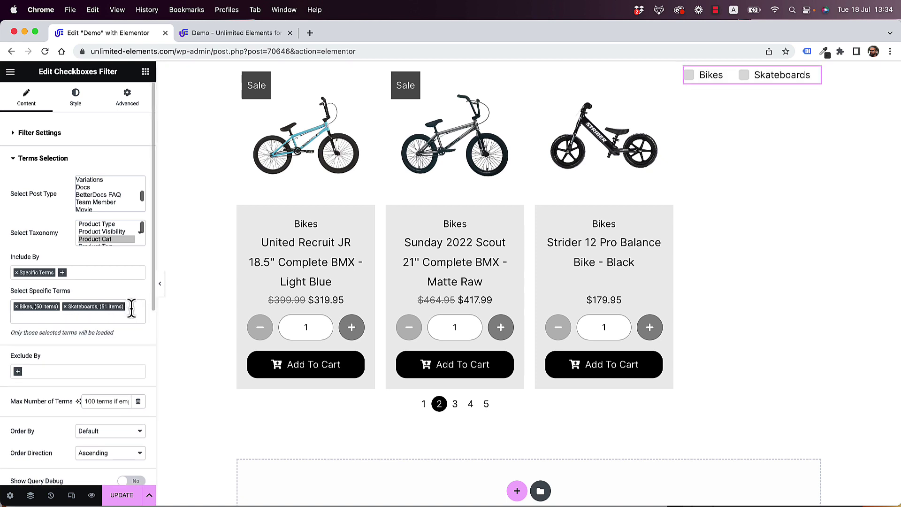
pyautogui.click(132, 308)
pyautogui.write('sc')
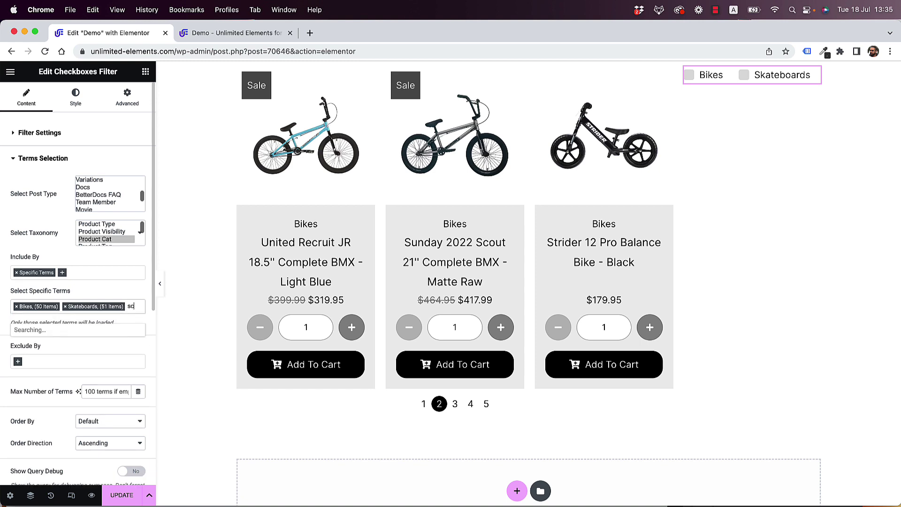
pyautogui.click(105, 329)
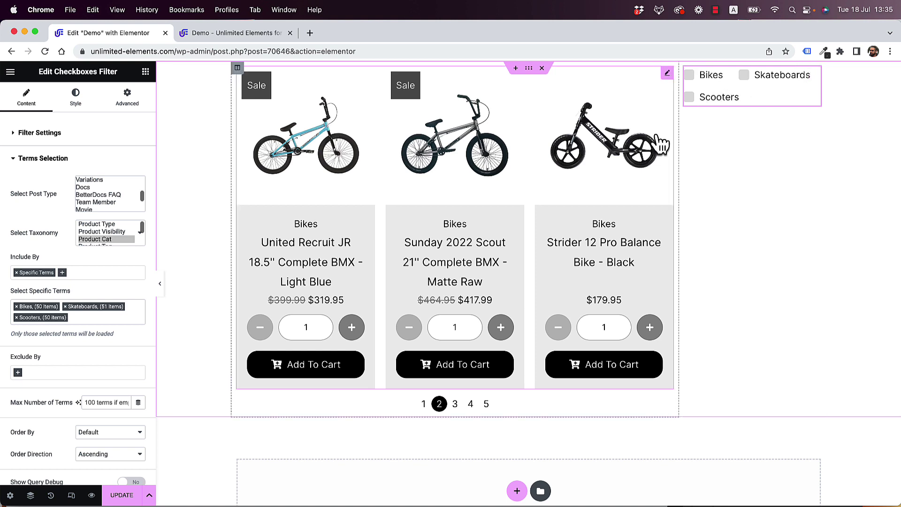
# Show the filter's title with the text "Filters" and turn on the post count for its terms
pyautogui.click(66, 133)
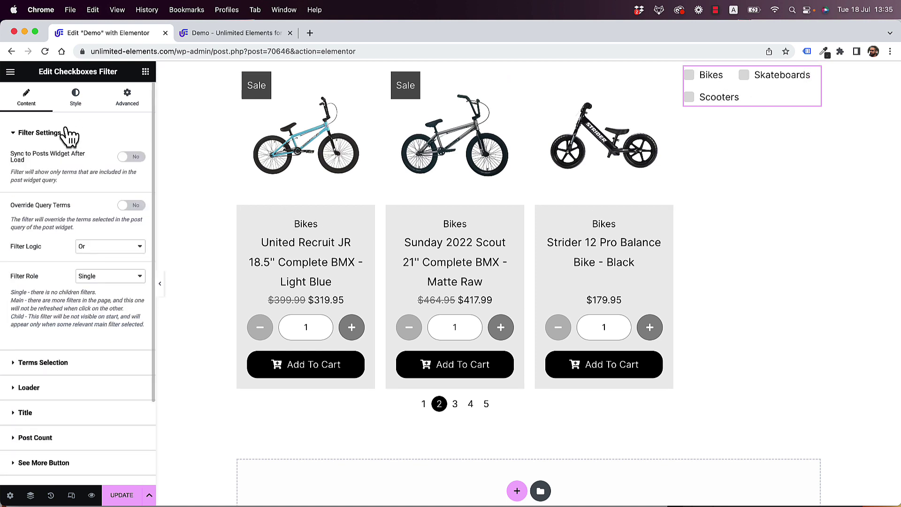
pyautogui.scroll(-2, 89, 373)
pyautogui.click(75, 379)
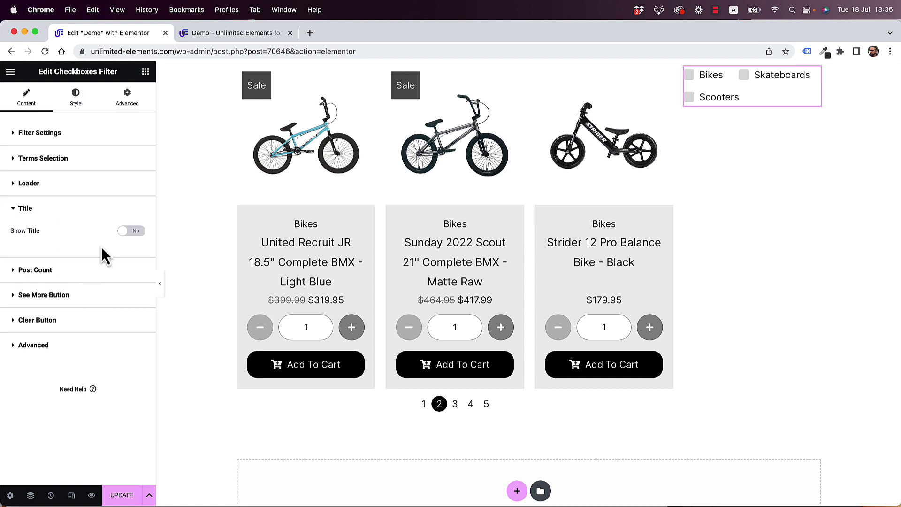
pyautogui.click(127, 232)
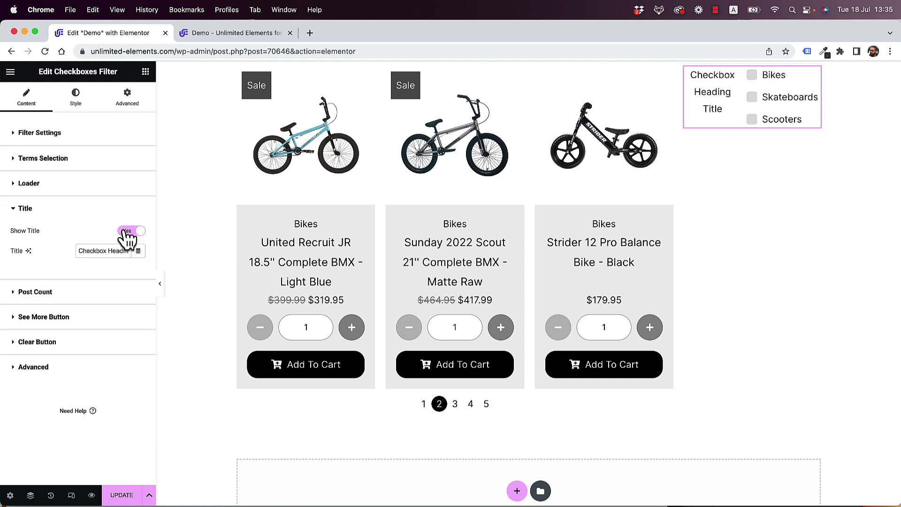
pyautogui.tripleClick(113, 252)
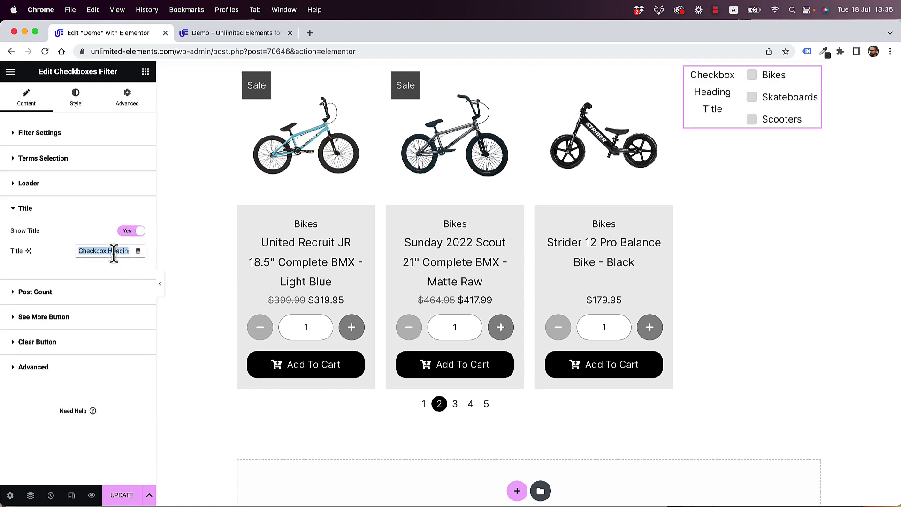
pyautogui.write('Ful')
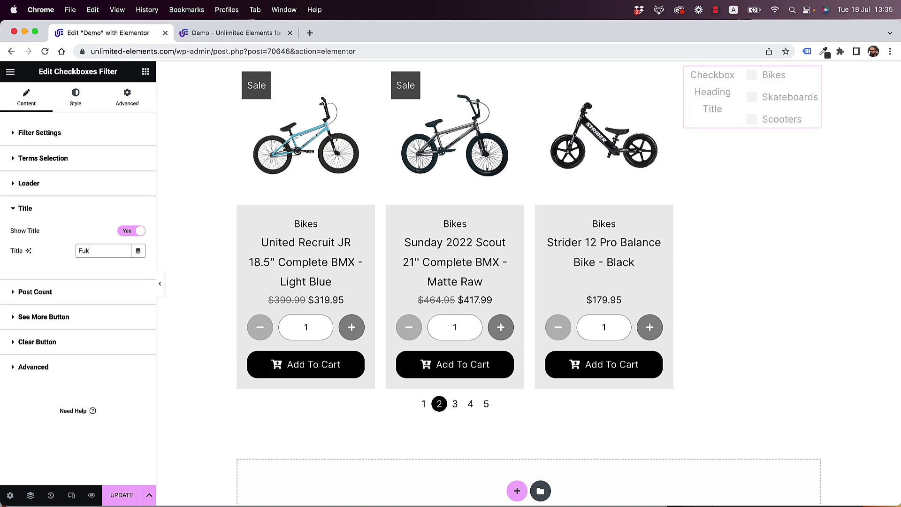
pyautogui.write('k')
pyautogui.press('BackSpace')
pyautogui.press('BackSpace')
pyautogui.write('ilters')
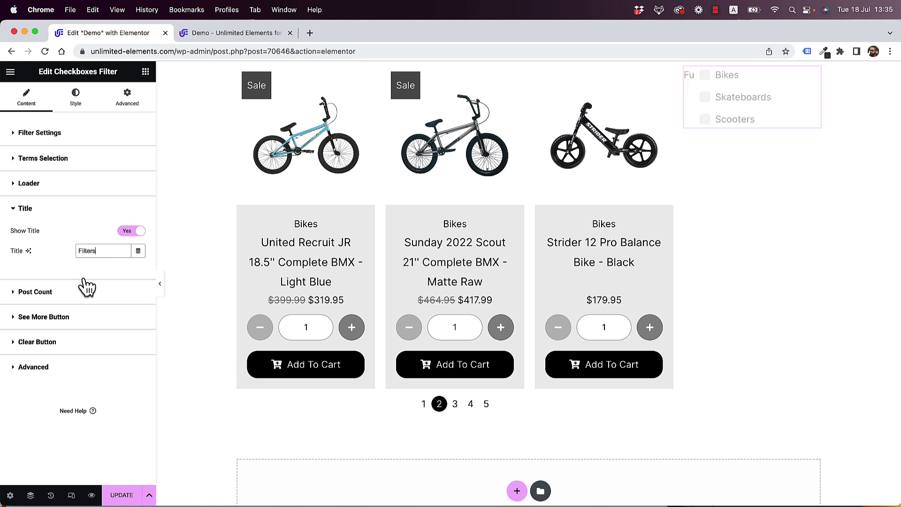
pyautogui.click(84, 289)
pyautogui.click(134, 257)
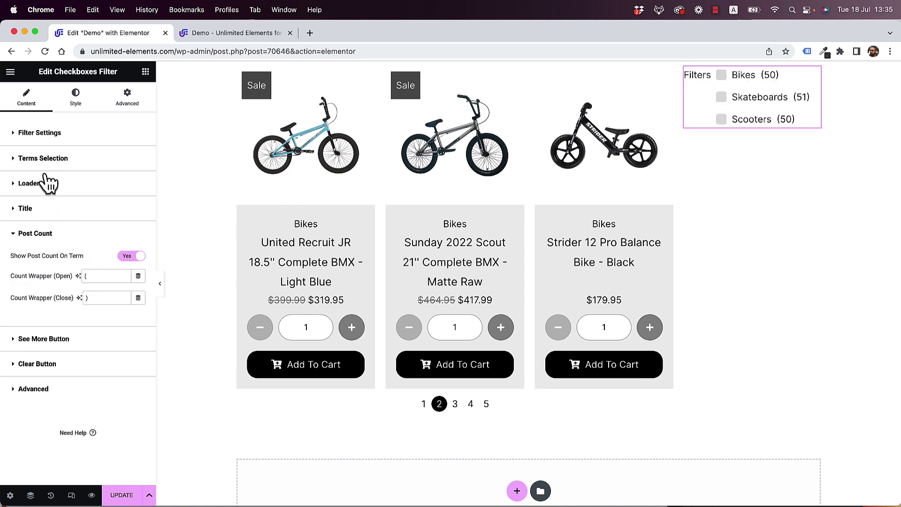
pyautogui.click(55, 136)
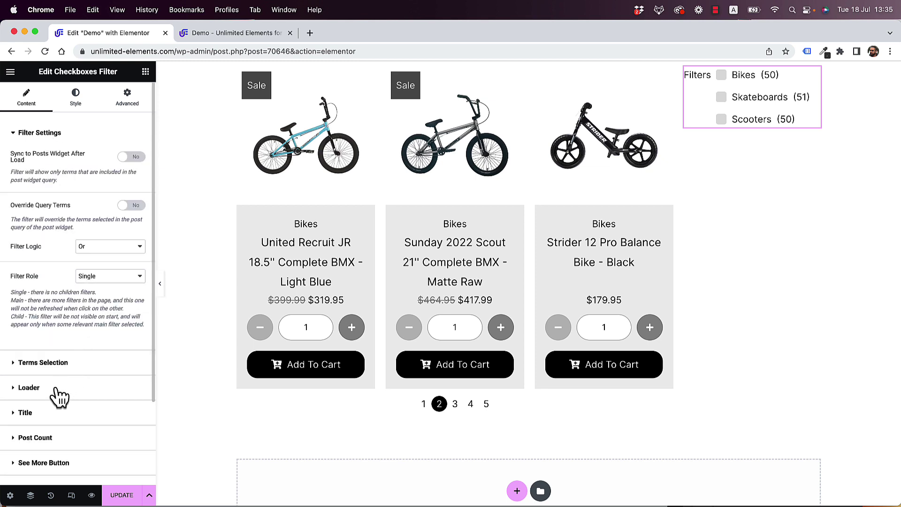
pyautogui.scroll(-3, 57, 401)
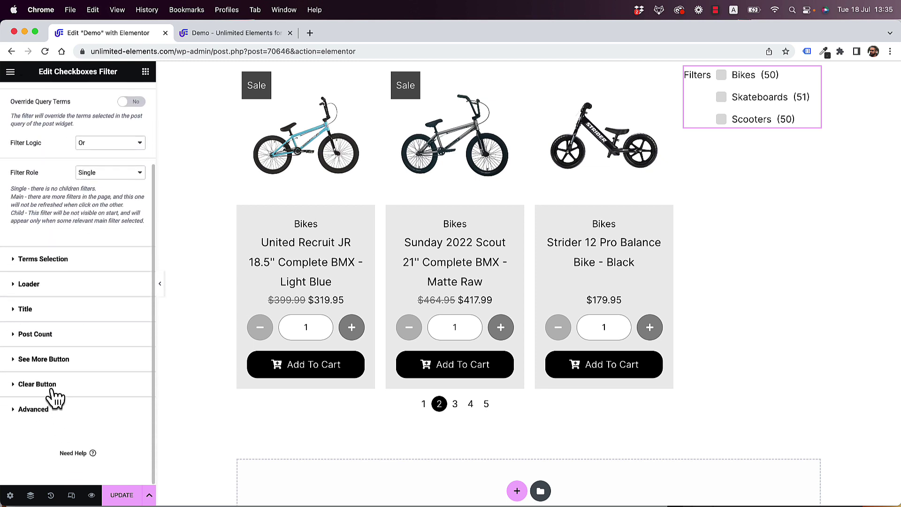
pyautogui.scroll(3, 55, 403)
# Set the Checkboxes Filter's container layout to Column and update the page
pyautogui.click(78, 104)
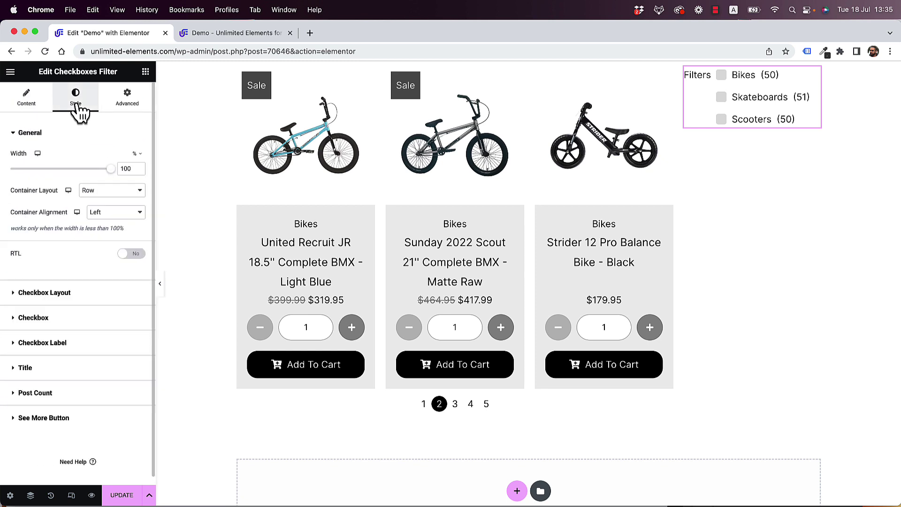
pyautogui.click(121, 194)
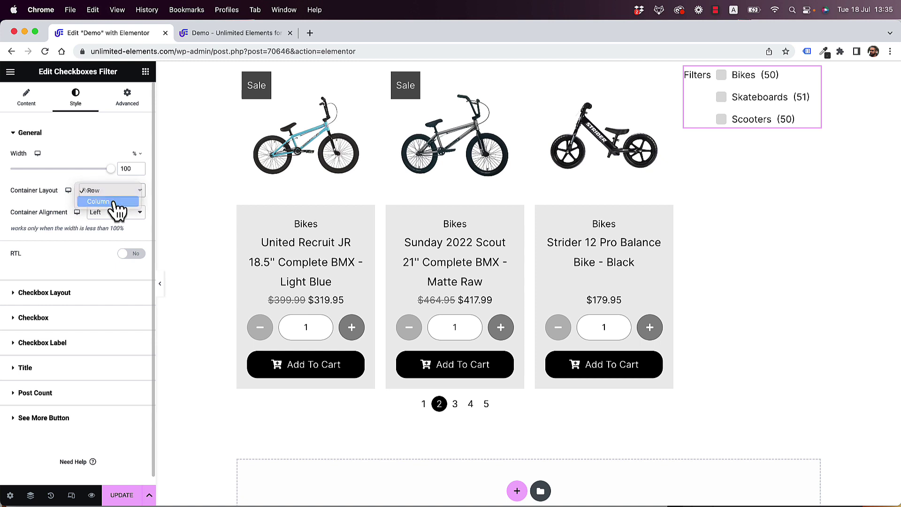
pyautogui.click(115, 202)
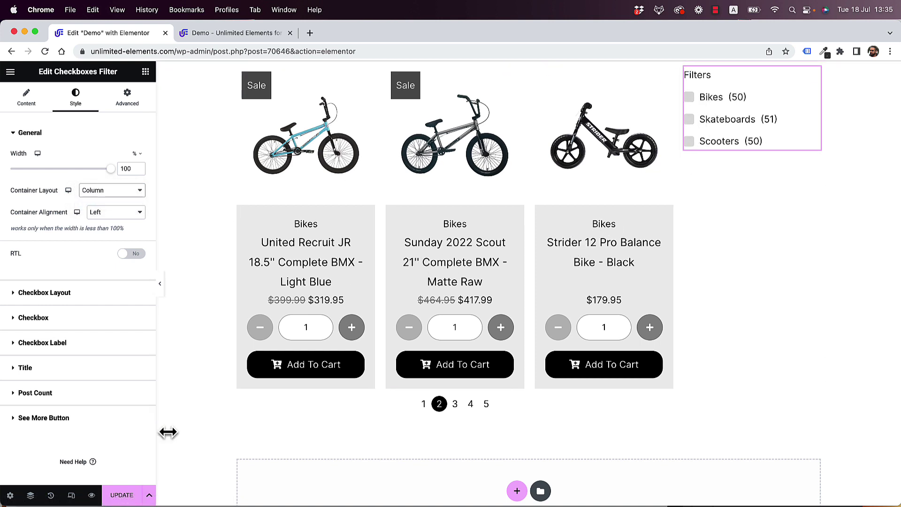
pyautogui.click(122, 495)
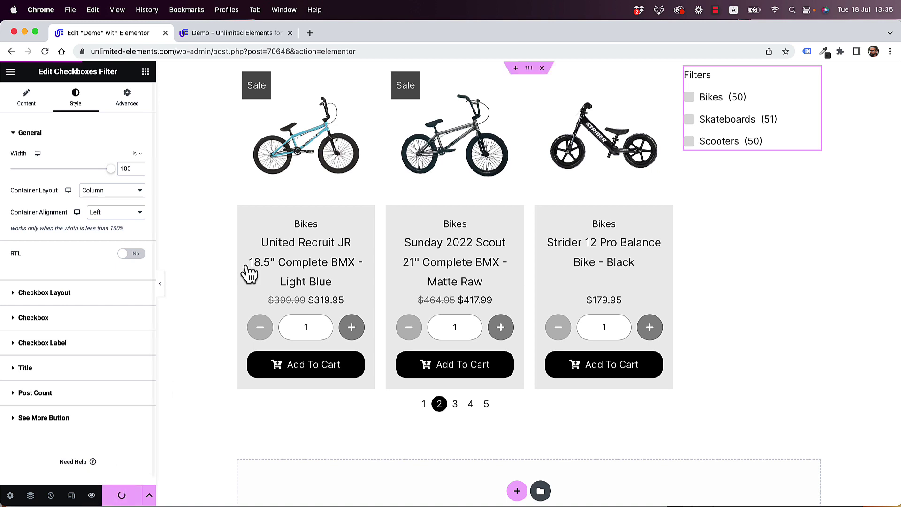
# Test the filter on the page preview by checking Skateboards and Scooters, and then clearing Skateboards
pyautogui.click(217, 32)
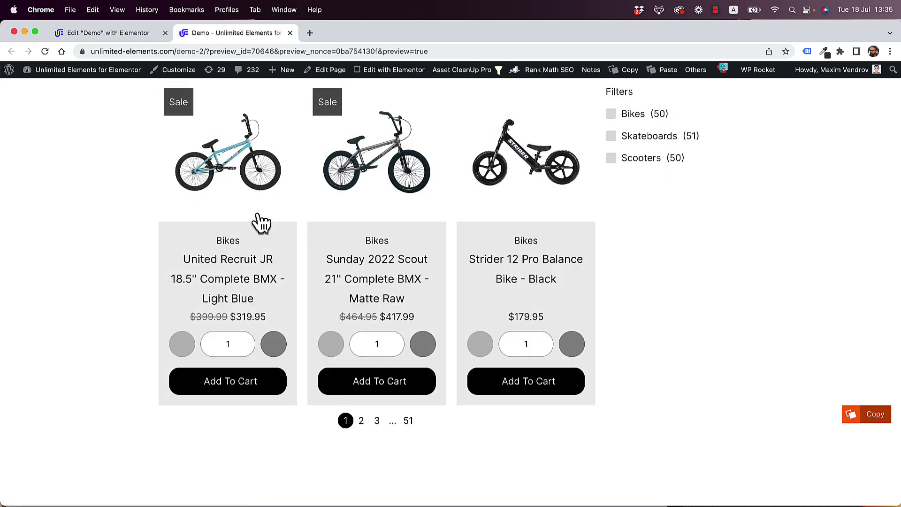
pyautogui.click(611, 137)
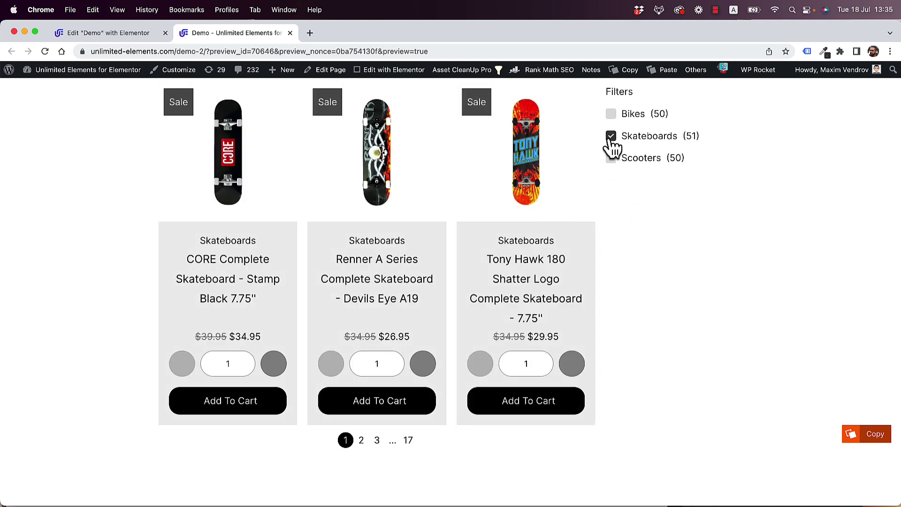
pyautogui.click(612, 159)
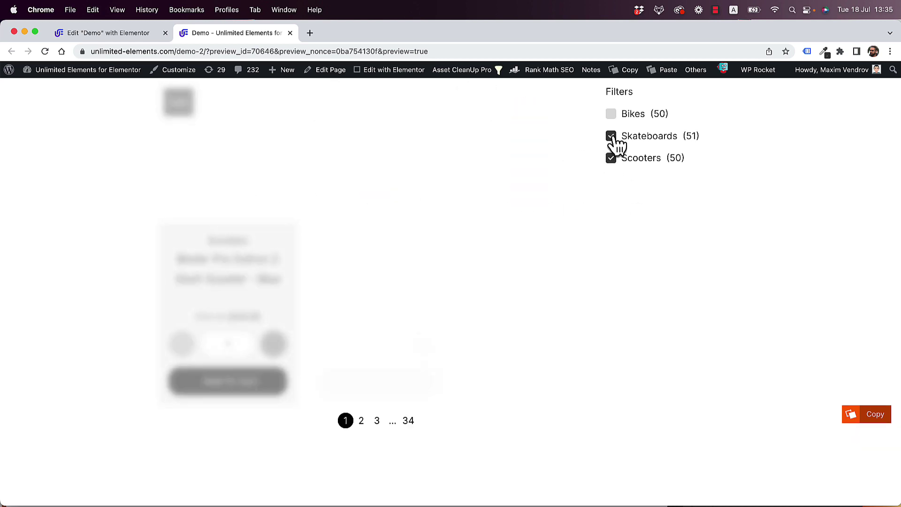
pyautogui.click(613, 137)
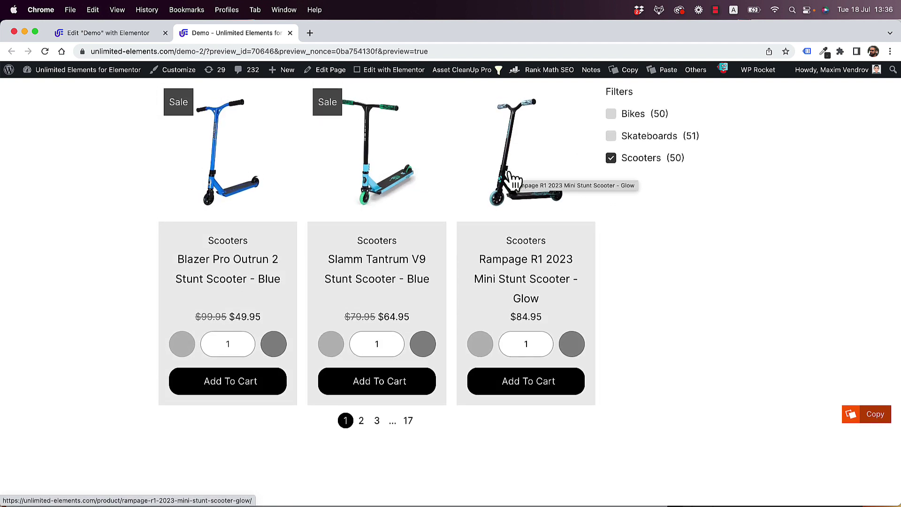
# Return to the Elementor editor, search the widgets for "dyna" and place a Dynamic Post Popup below the product grid's pagination
pyautogui.click(131, 35)
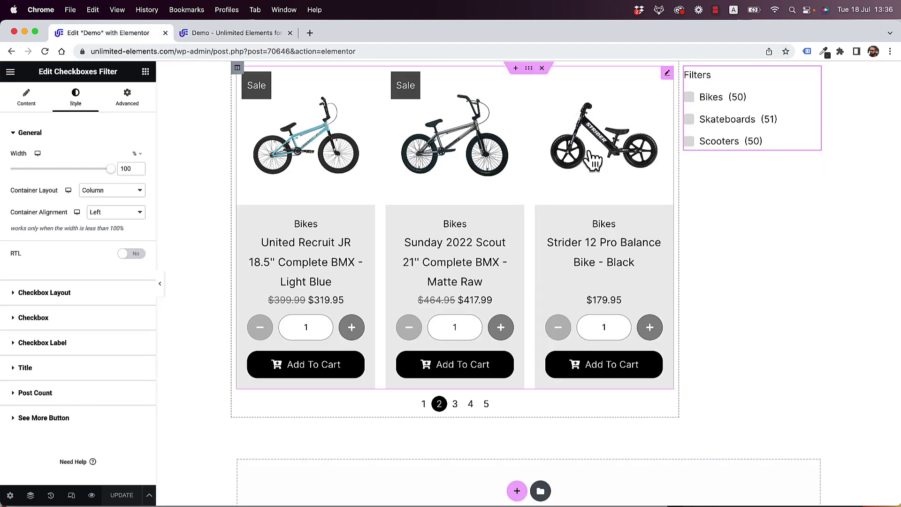
pyautogui.scroll(-1, 280, 174)
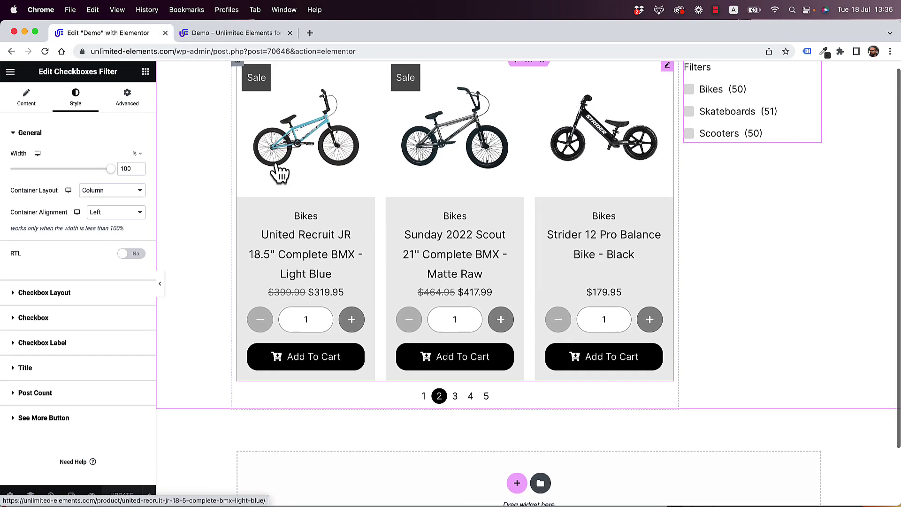
pyautogui.scroll(-3, 280, 173)
pyautogui.scroll(4, 280, 173)
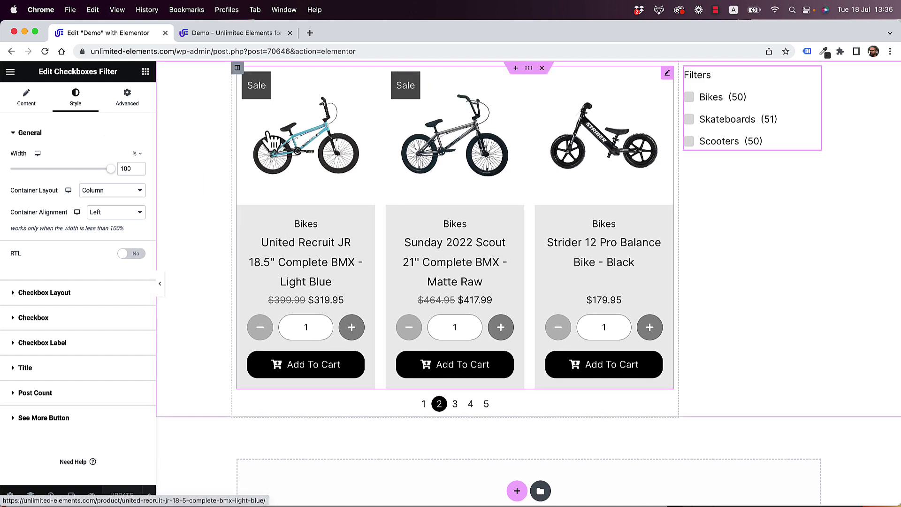
pyautogui.click(146, 72)
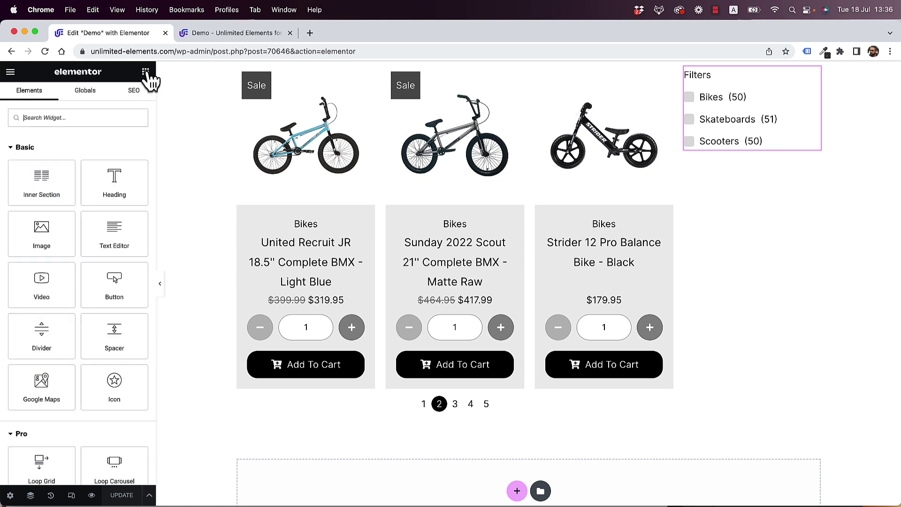
pyautogui.write('dyna')
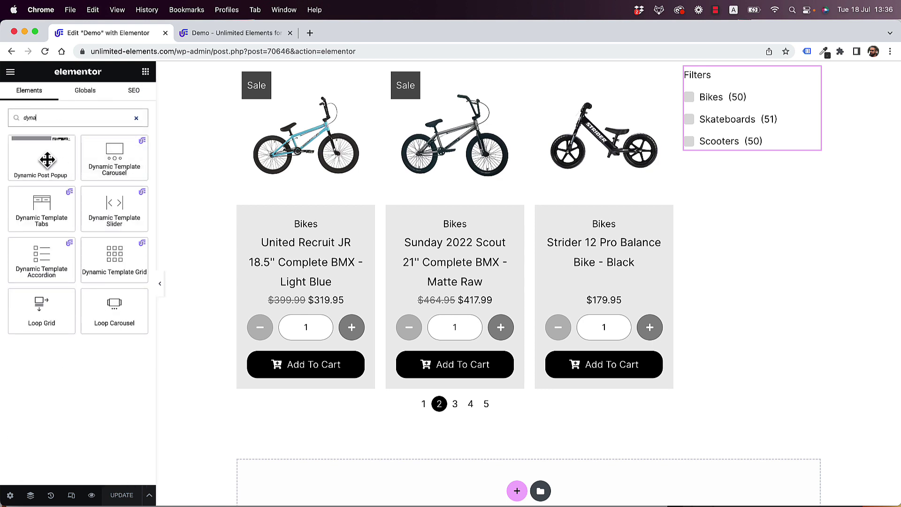
pyautogui.moveTo(40, 158); pyautogui.dragTo(425, 413)
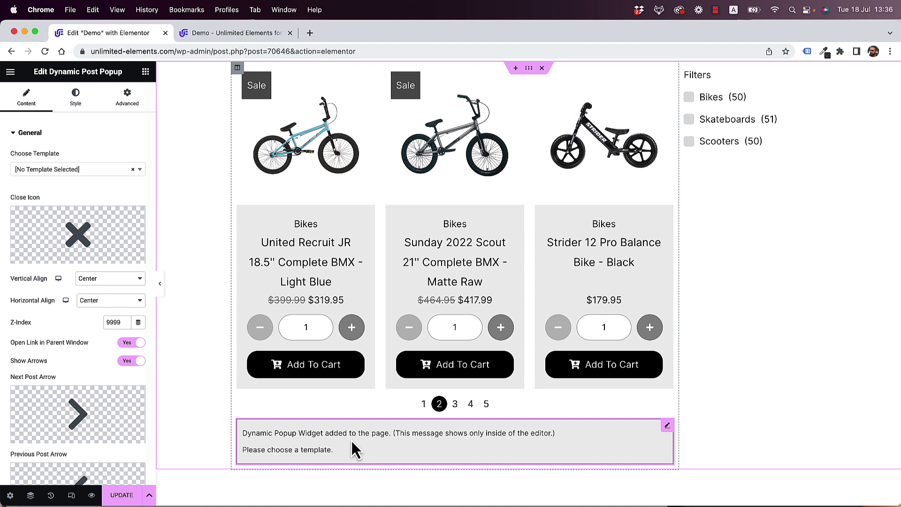
# Choose the "Dynamic Popup - Product | Product" template for the Dynamic Post Popup
pyautogui.click(45, 170)
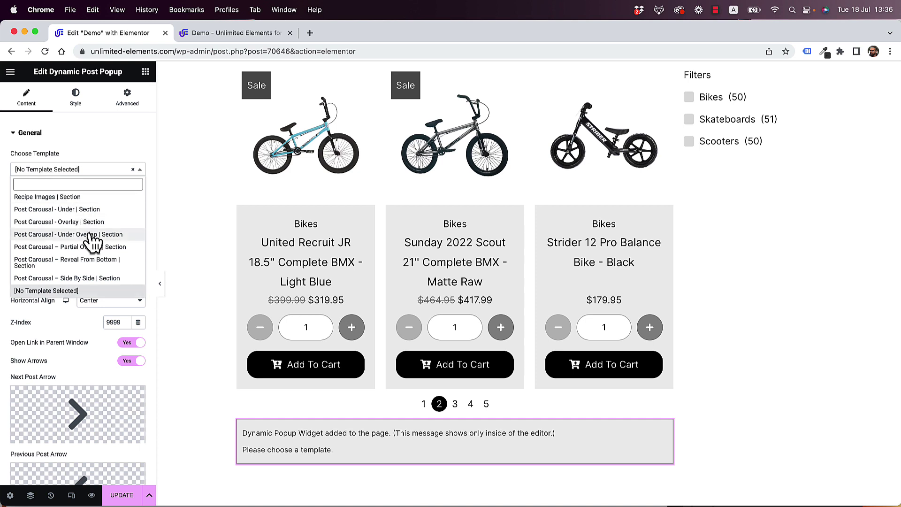
pyautogui.scroll(8, 93, 242)
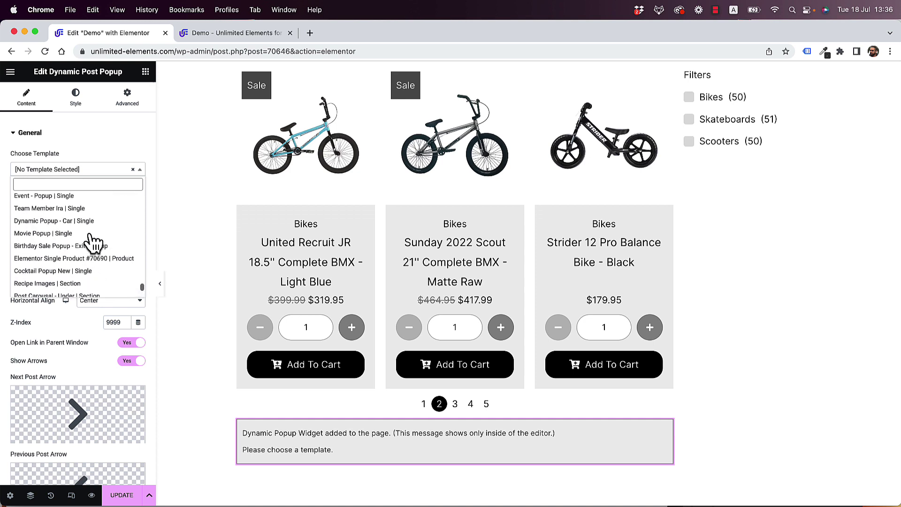
pyautogui.scroll(3, 93, 242)
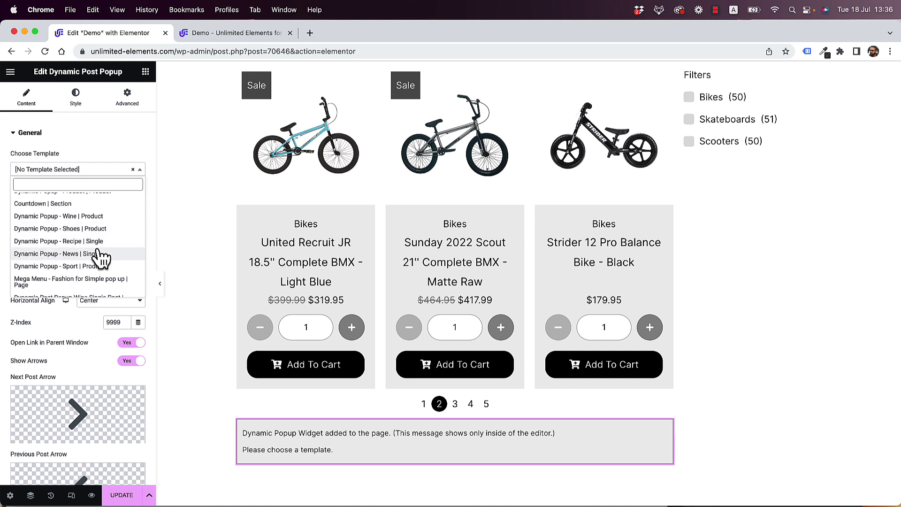
pyautogui.scroll(3, 99, 258)
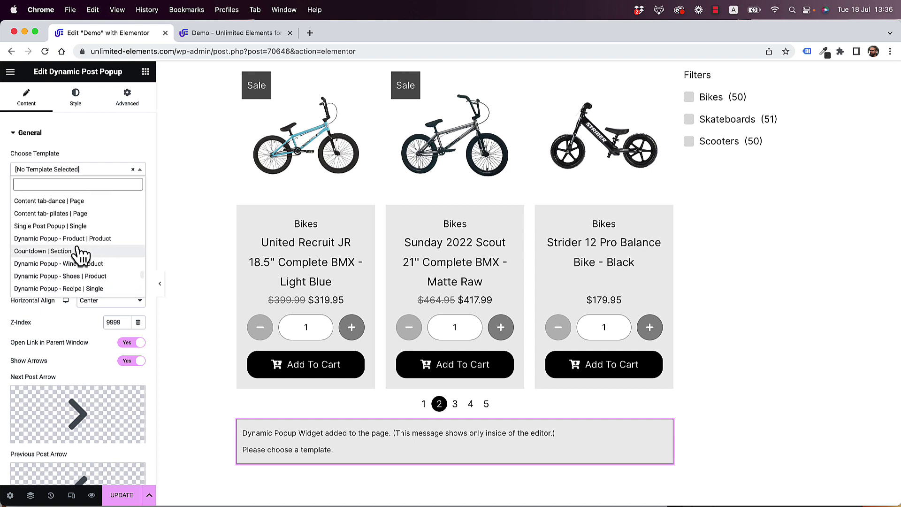
pyautogui.click(79, 242)
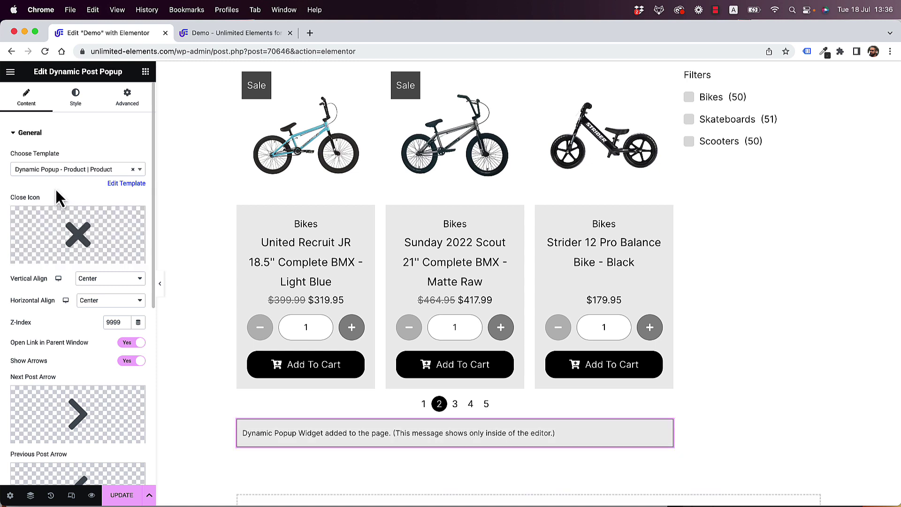
# Show the popup in the editor in debug mode, using the product United Recruit JR 18.5" Complete BMX - Light Blue
pyautogui.click(31, 133)
pyautogui.click(40, 160)
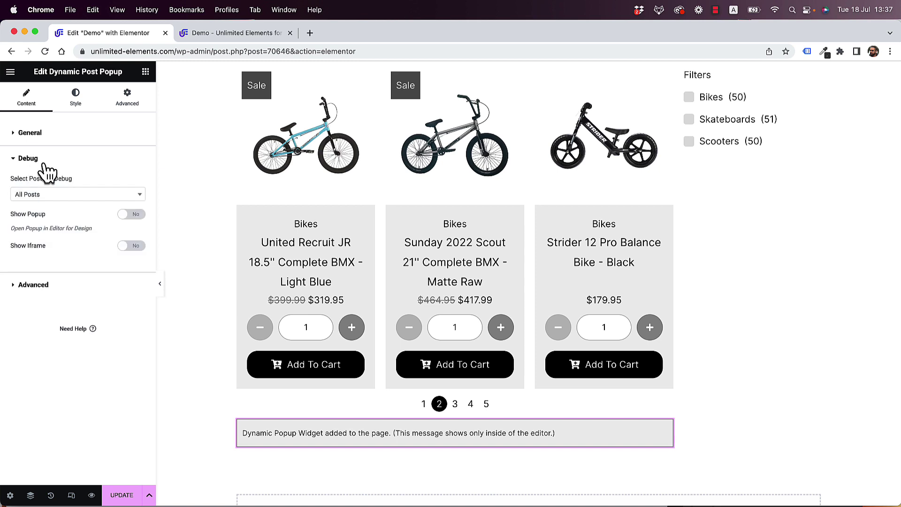
pyautogui.click(128, 216)
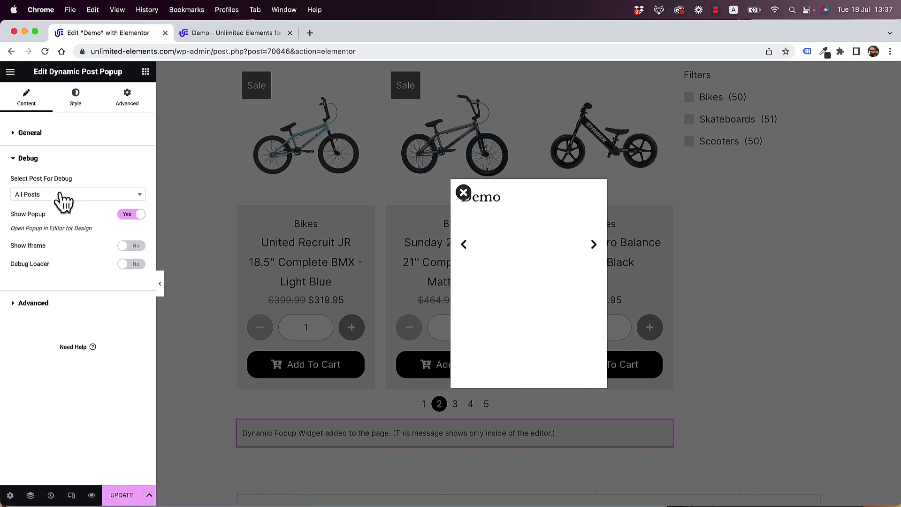
pyautogui.click(63, 197)
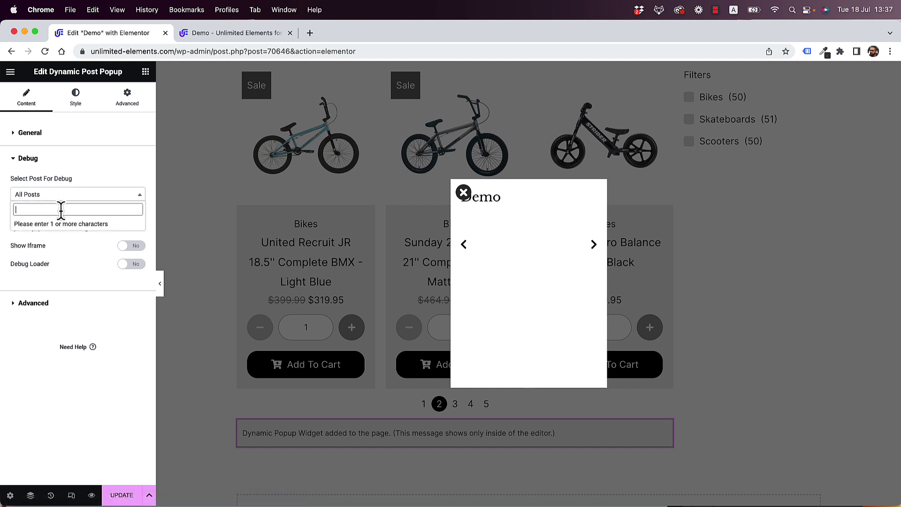
pyautogui.write('bik')
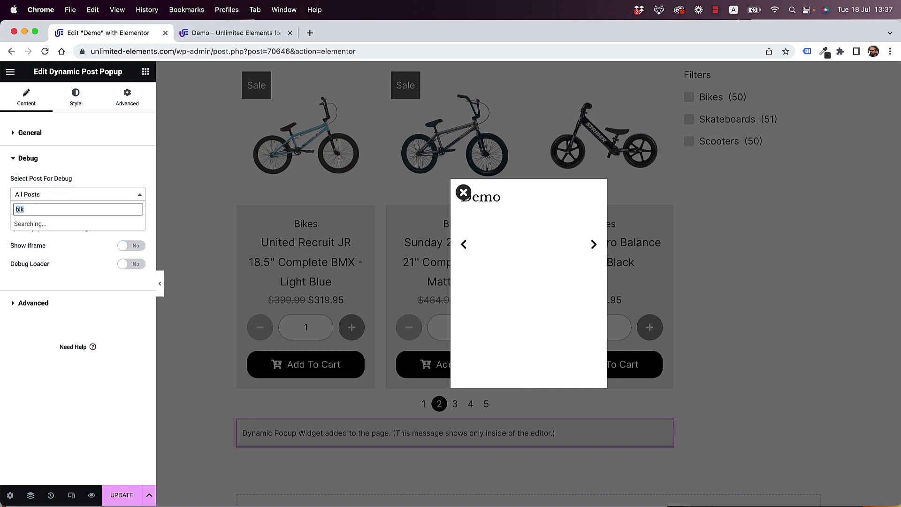
pyautogui.write('unite')
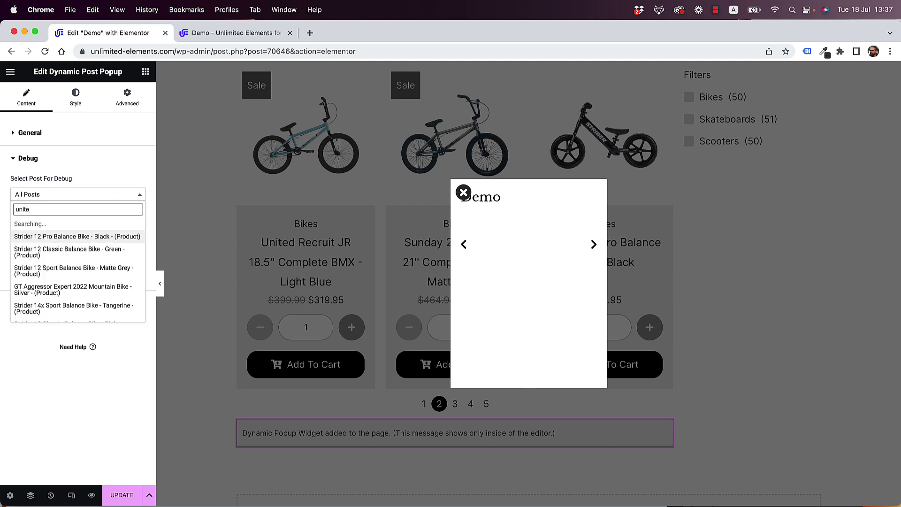
pyautogui.write('d')
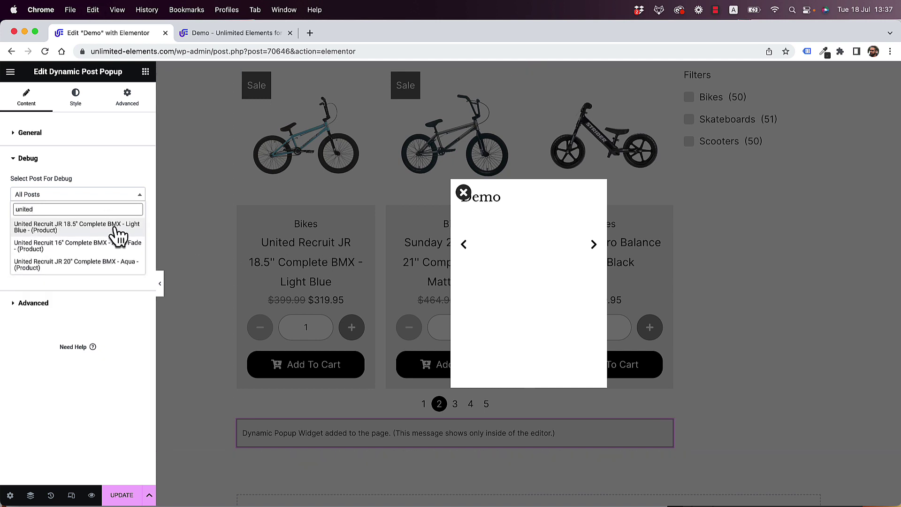
pyautogui.click(119, 230)
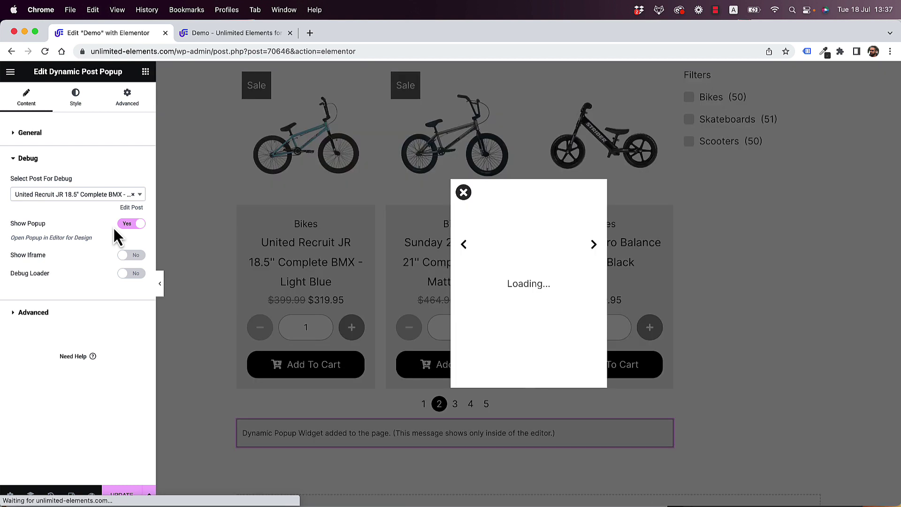
pyautogui.scroll(-3, 538, 243)
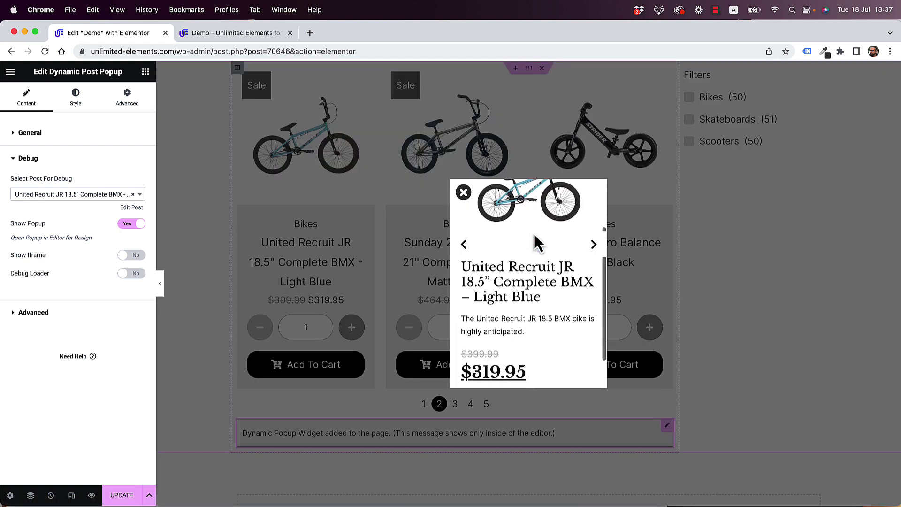
pyautogui.scroll(-2, 539, 243)
pyautogui.scroll(4, 539, 242)
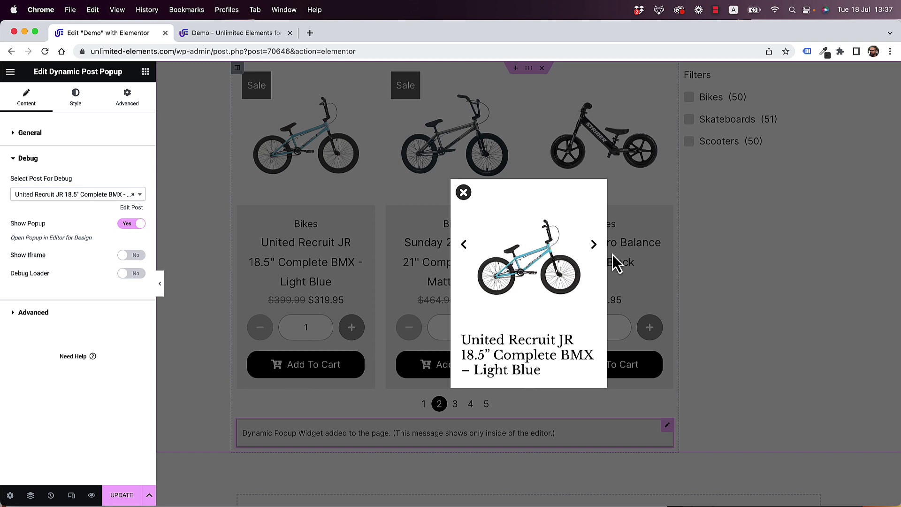
# Set the popup's overlay padding to 0 px on all sides and align it to Start vertically and End horizontally
pyautogui.click(77, 98)
pyautogui.doubleClick(23, 307)
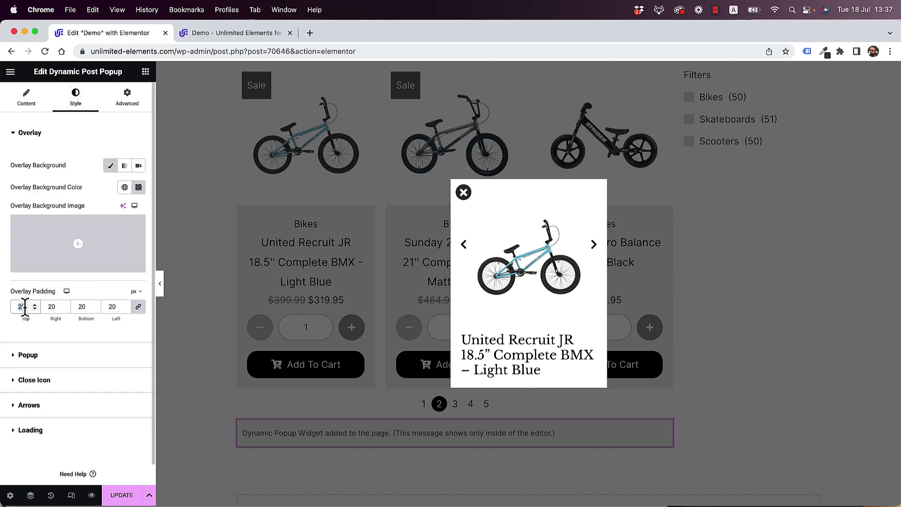
pyautogui.click(27, 99)
pyautogui.click(112, 281)
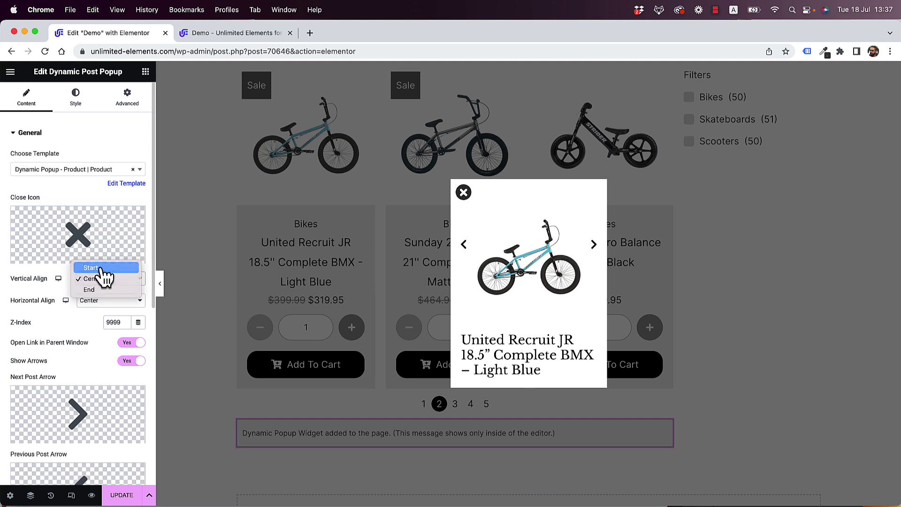
pyautogui.click(102, 266)
pyautogui.click(100, 303)
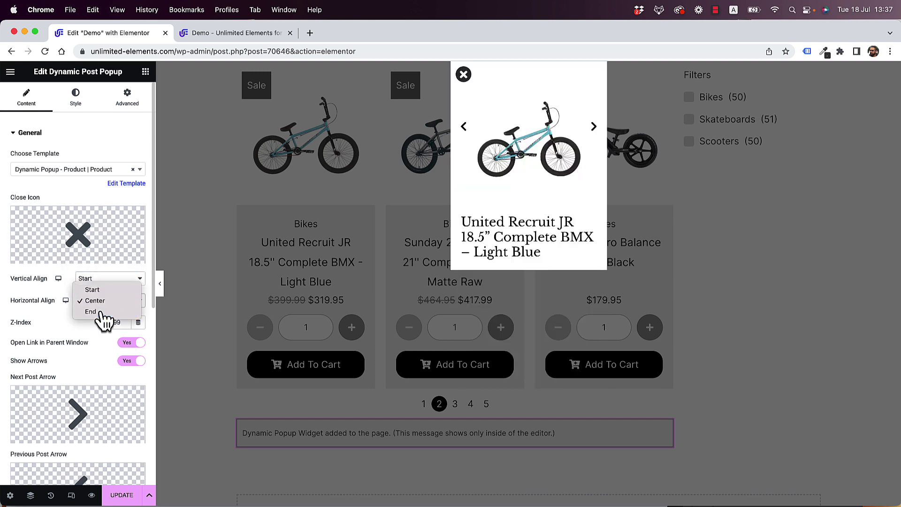
pyautogui.click(101, 310)
# Set the popup's height to 100 vh and its width to 400 px, and update the page
pyautogui.click(75, 96)
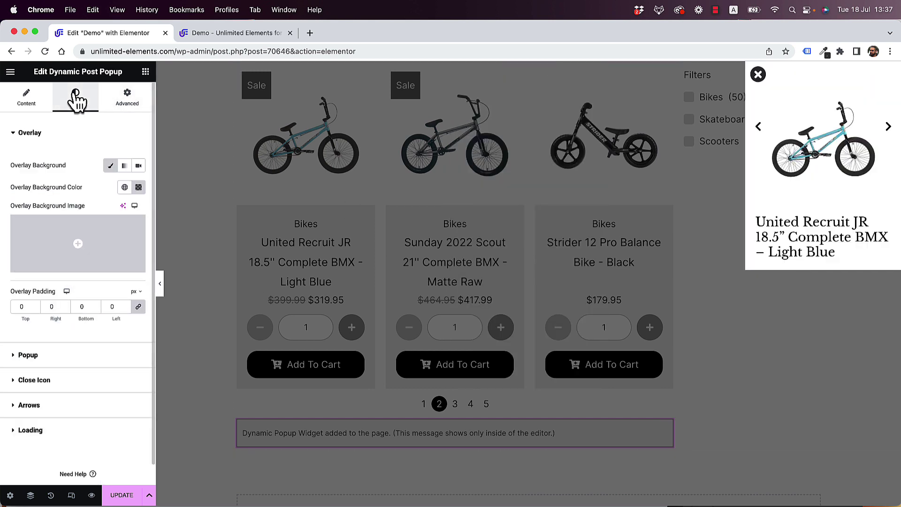
pyautogui.click(29, 356)
pyautogui.moveTo(135, 221)
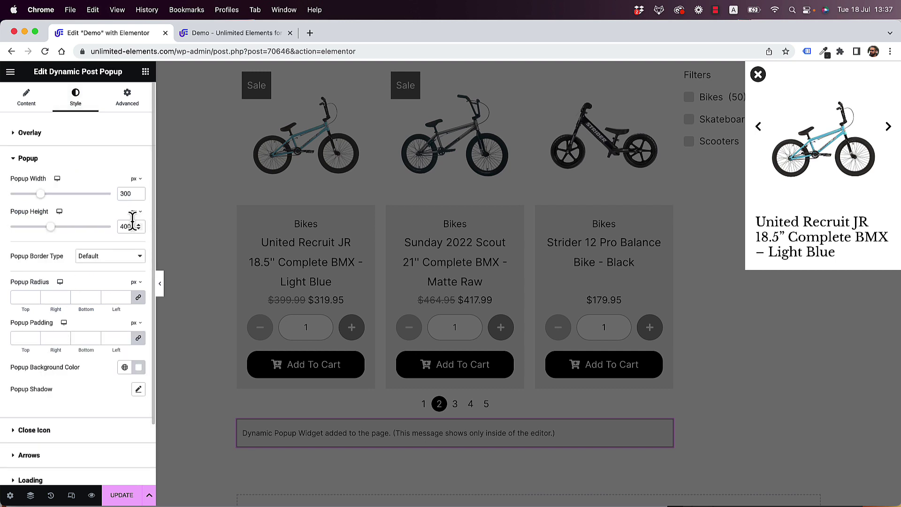
pyautogui.click(134, 227)
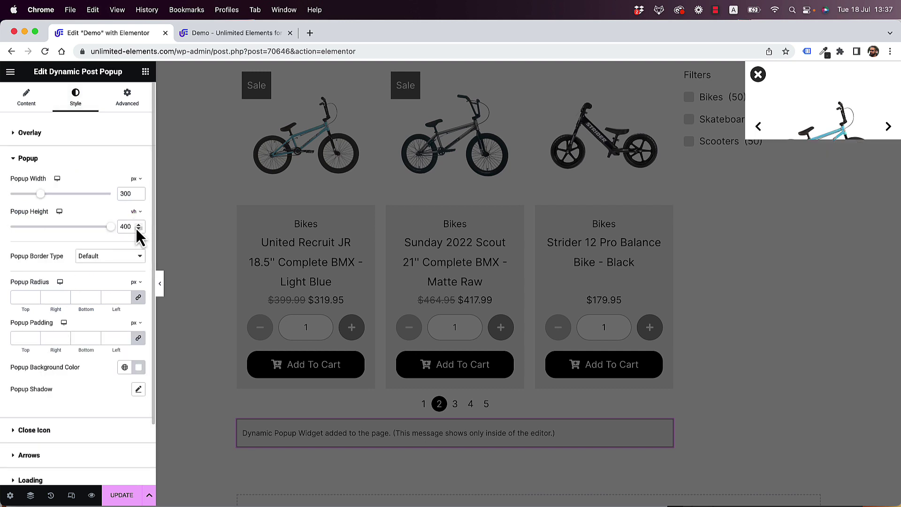
pyautogui.doubleClick(129, 226)
pyautogui.write('100')
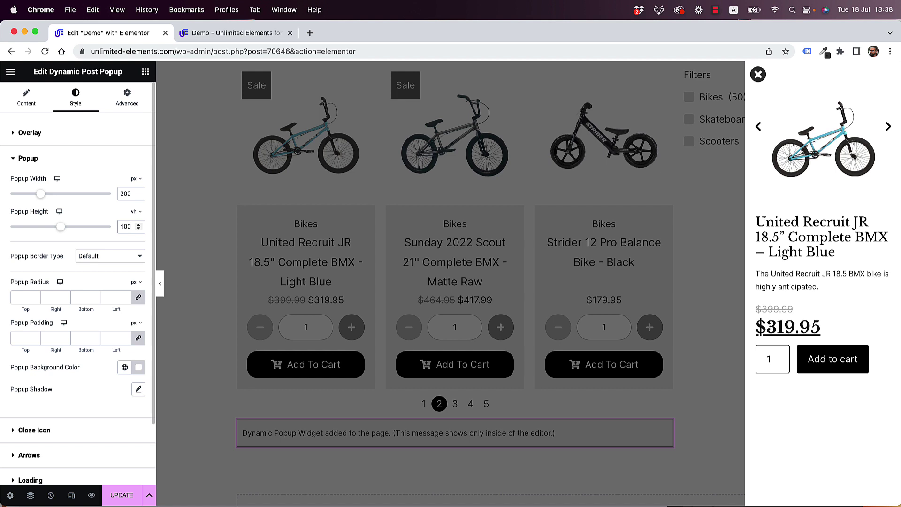
pyautogui.doubleClick(126, 193)
pyautogui.write('4')
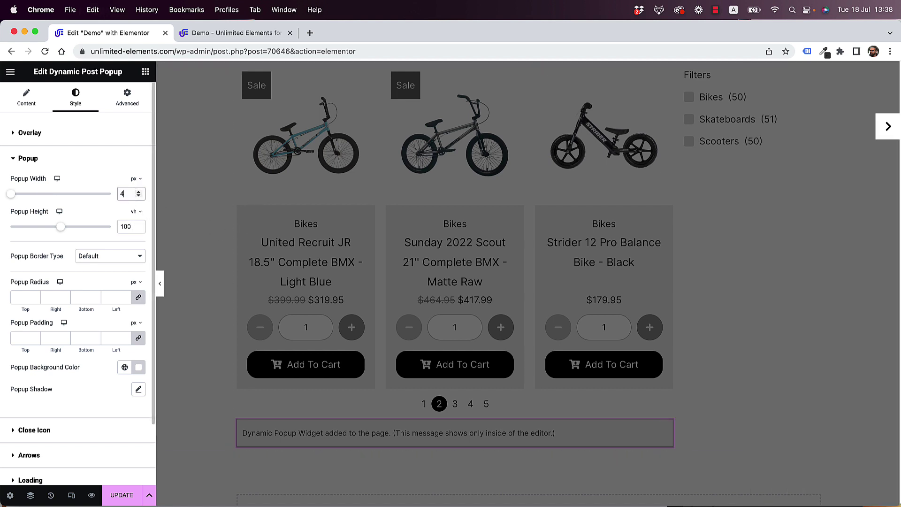
pyautogui.write('00')
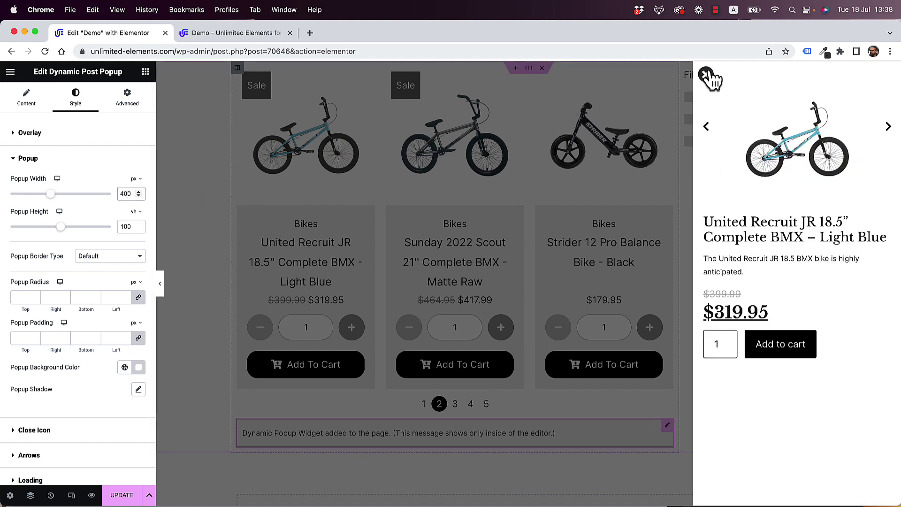
pyautogui.click(117, 493)
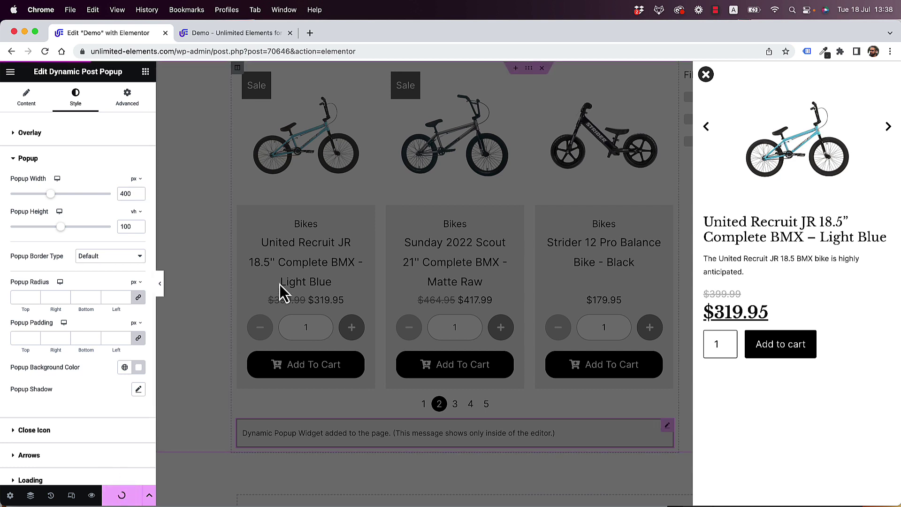
# Turn off the debug option that shows the popup in the editor
pyautogui.click(28, 99)
pyautogui.click(55, 136)
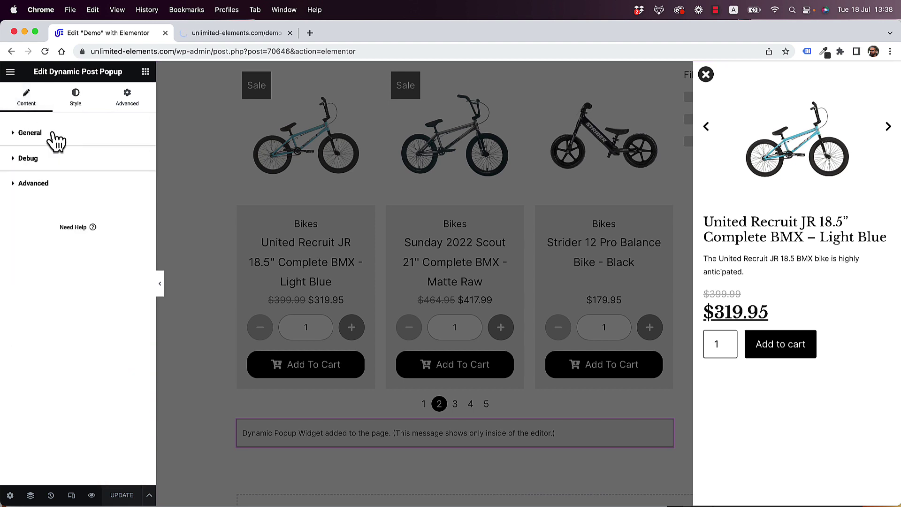
pyautogui.click(42, 160)
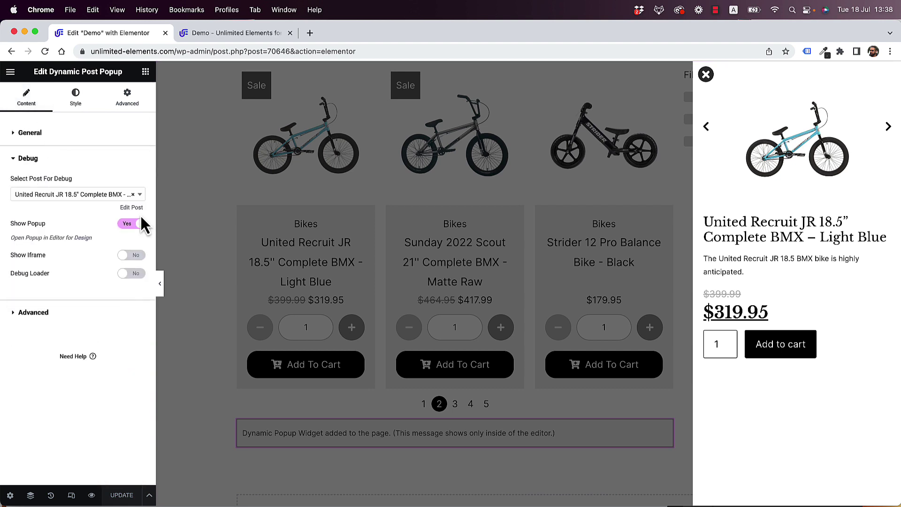
pyautogui.click(135, 229)
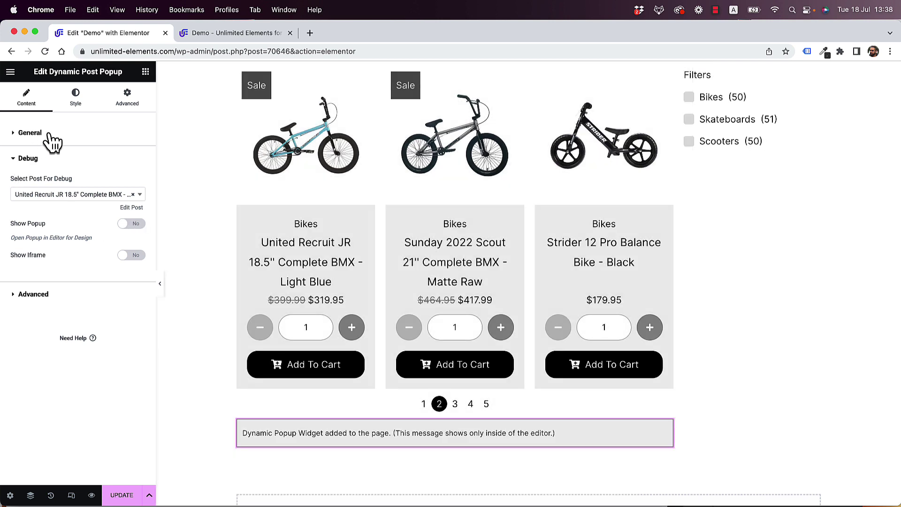
# Show the product button in the WooCommerce Product Grid and link it to the Dynamic Post Popup
pyautogui.click(256, 195)
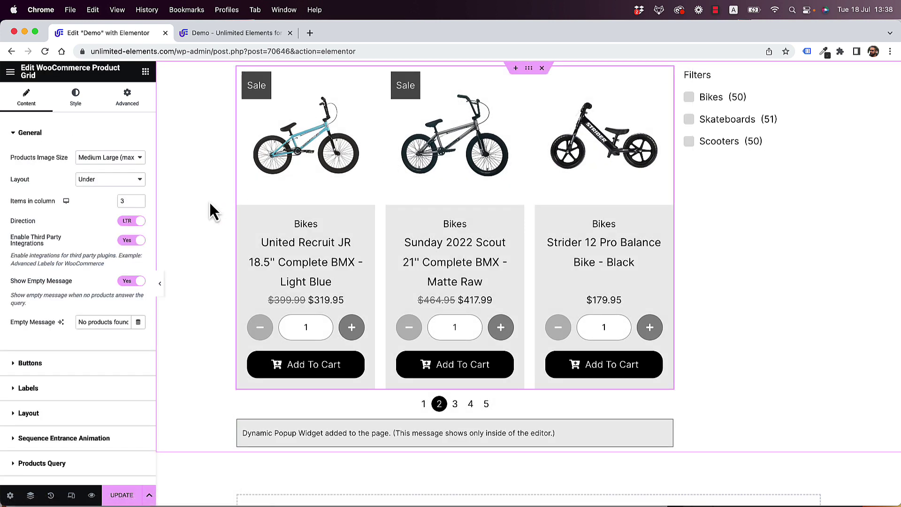
pyautogui.scroll(-3, 47, 305)
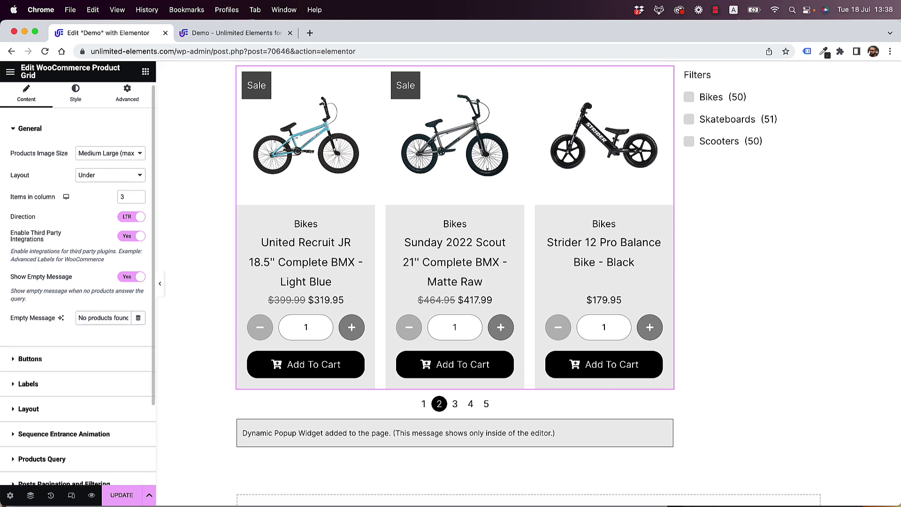
pyautogui.scroll(5, 69, 342)
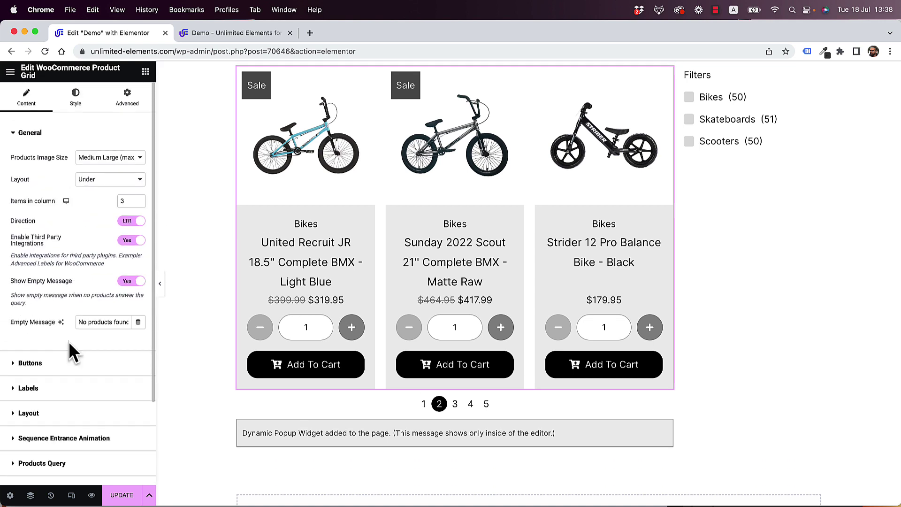
pyautogui.click(50, 369)
pyautogui.scroll(-5, 77, 284)
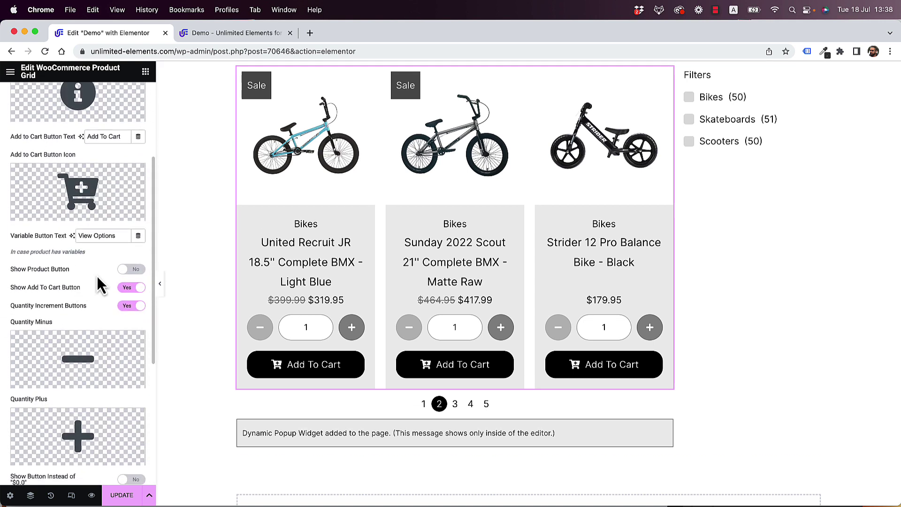
pyautogui.click(131, 270)
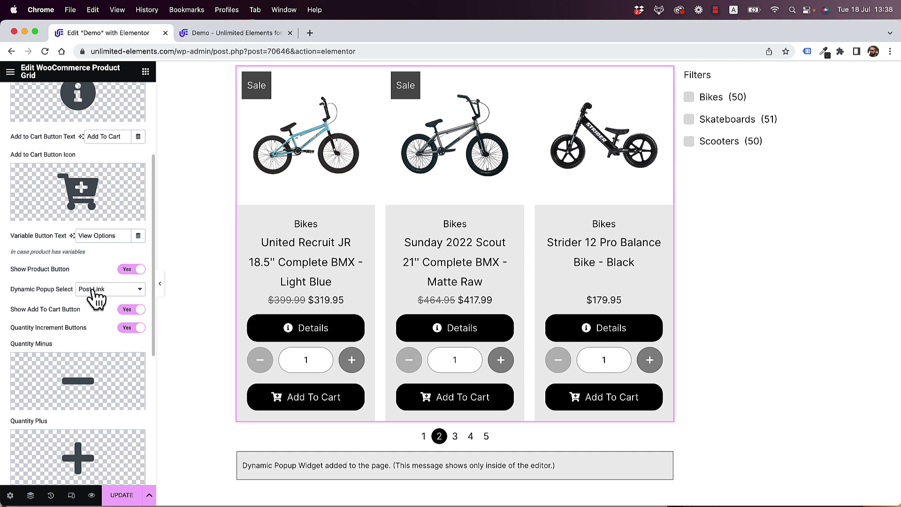
pyautogui.click(97, 292)
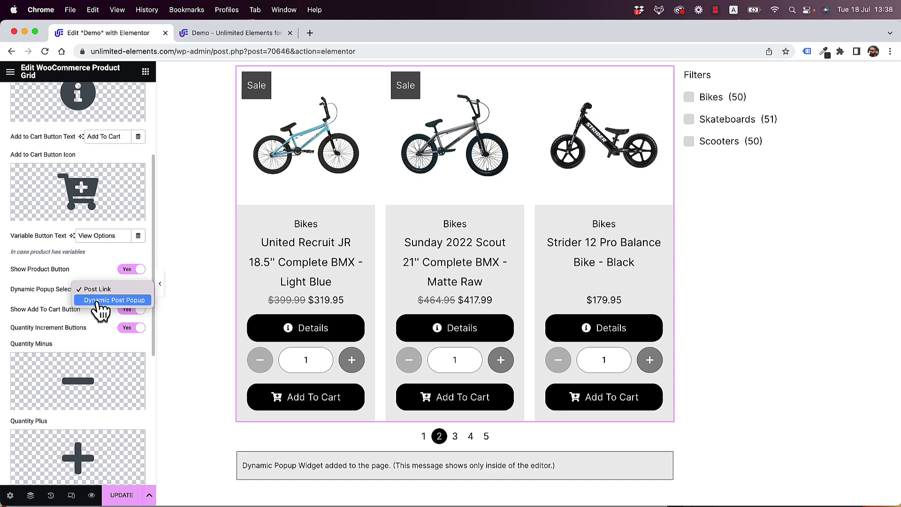
pyautogui.click(99, 301)
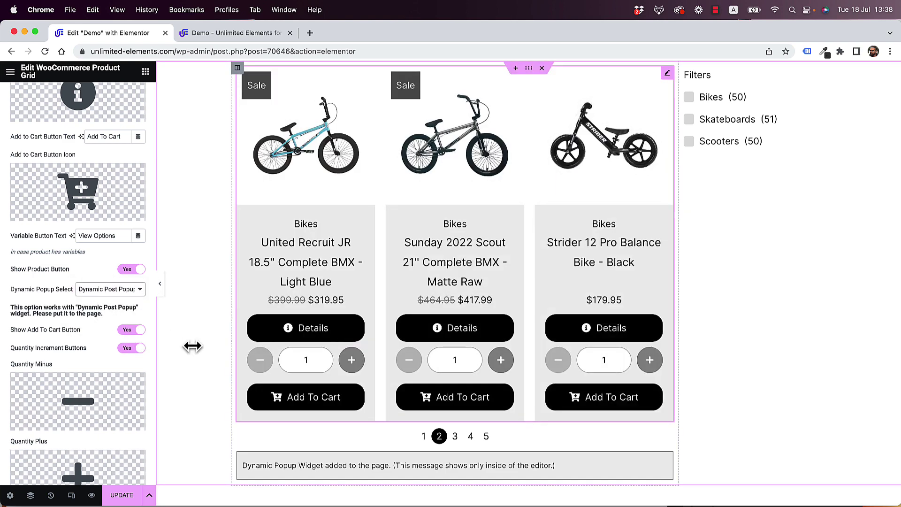
# Hide the grid's Add To Cart and quantity increment buttons, and update the page
pyautogui.click(134, 329)
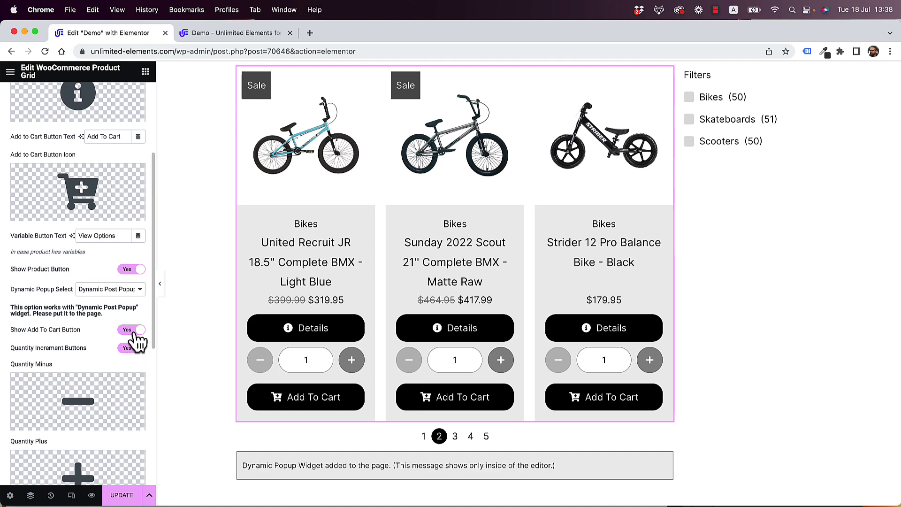
pyautogui.click(133, 348)
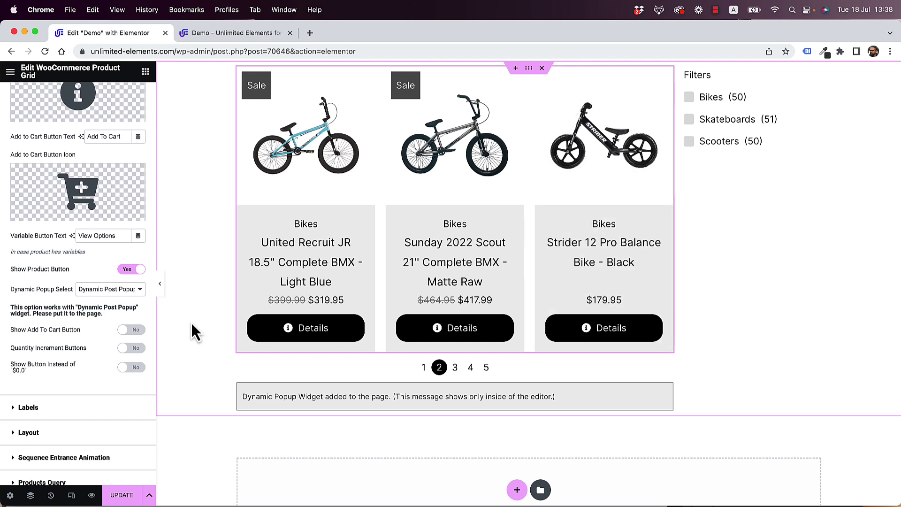
pyautogui.click(122, 495)
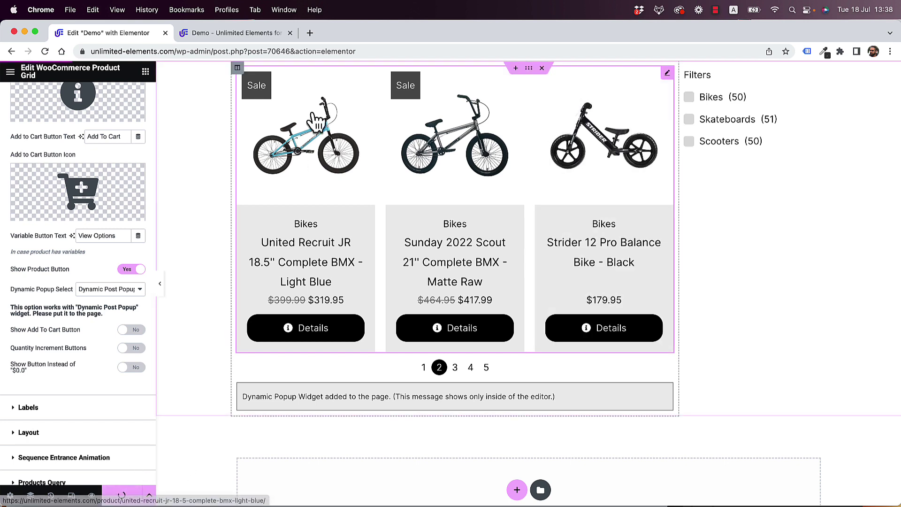
# On the page preview, open and close the details popup of the Sunday 2022 Scout bike, and go to page 3 of the grid
pyautogui.click(224, 33)
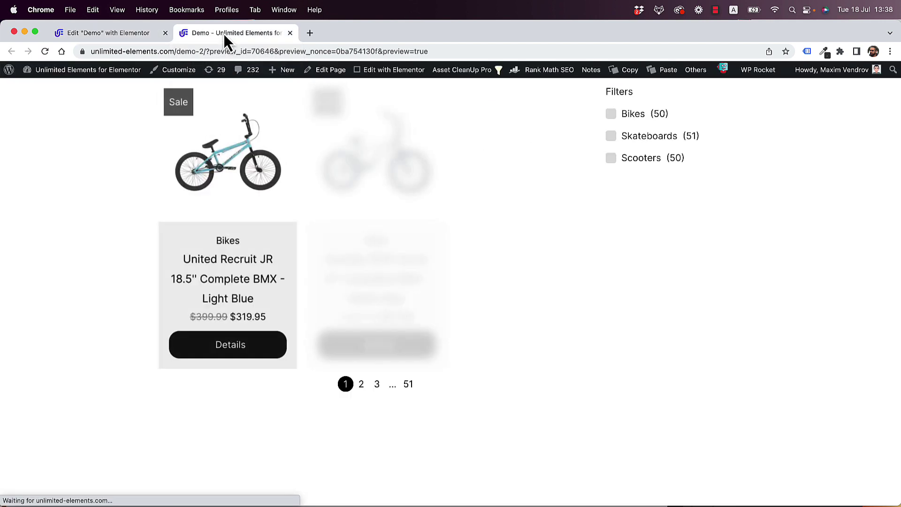
pyautogui.click(409, 346)
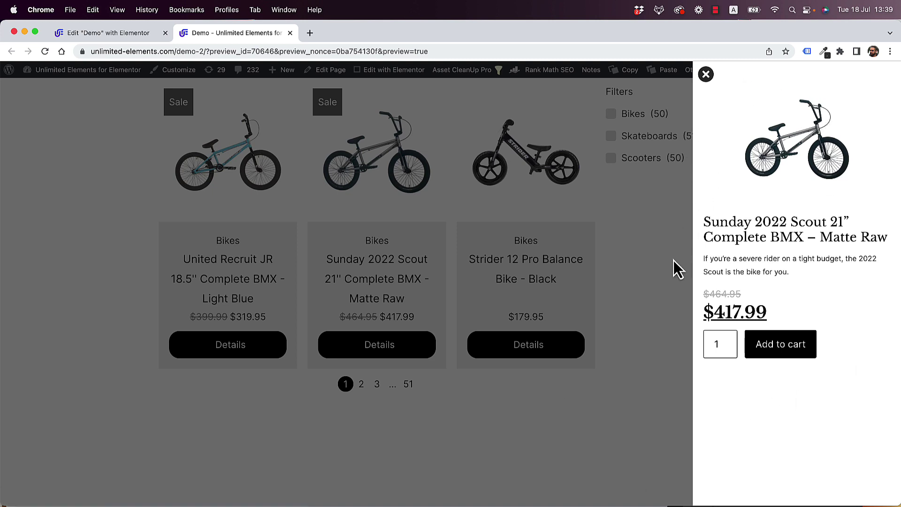
pyautogui.click(706, 76)
pyautogui.click(377, 384)
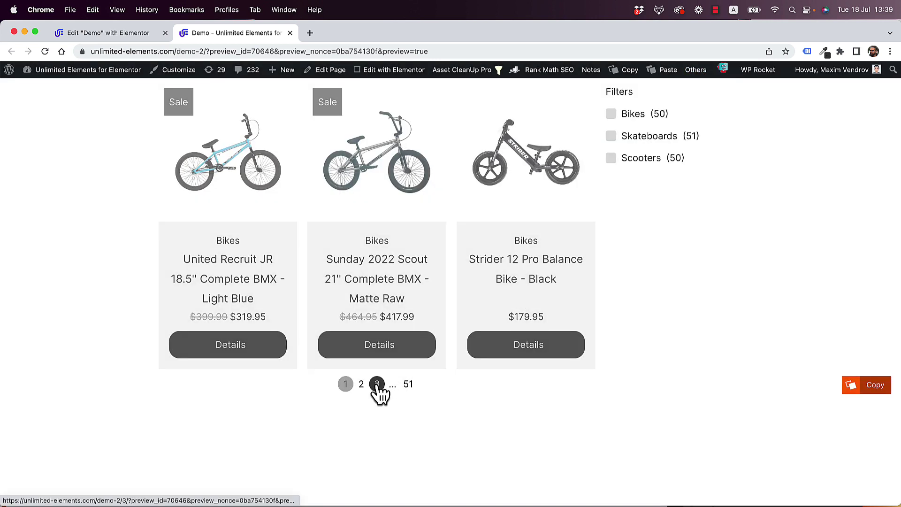